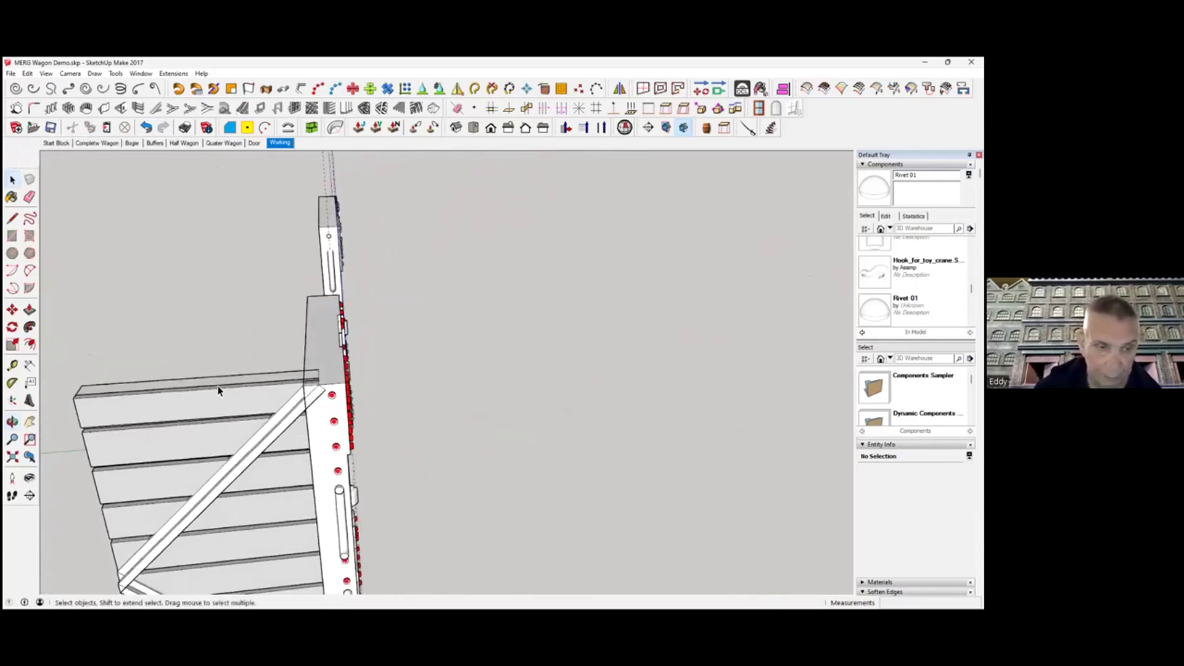
# - Measure the reference model's planked side along its top edge and across the corner where it meets the end panel
pyautogui.click(12, 365)
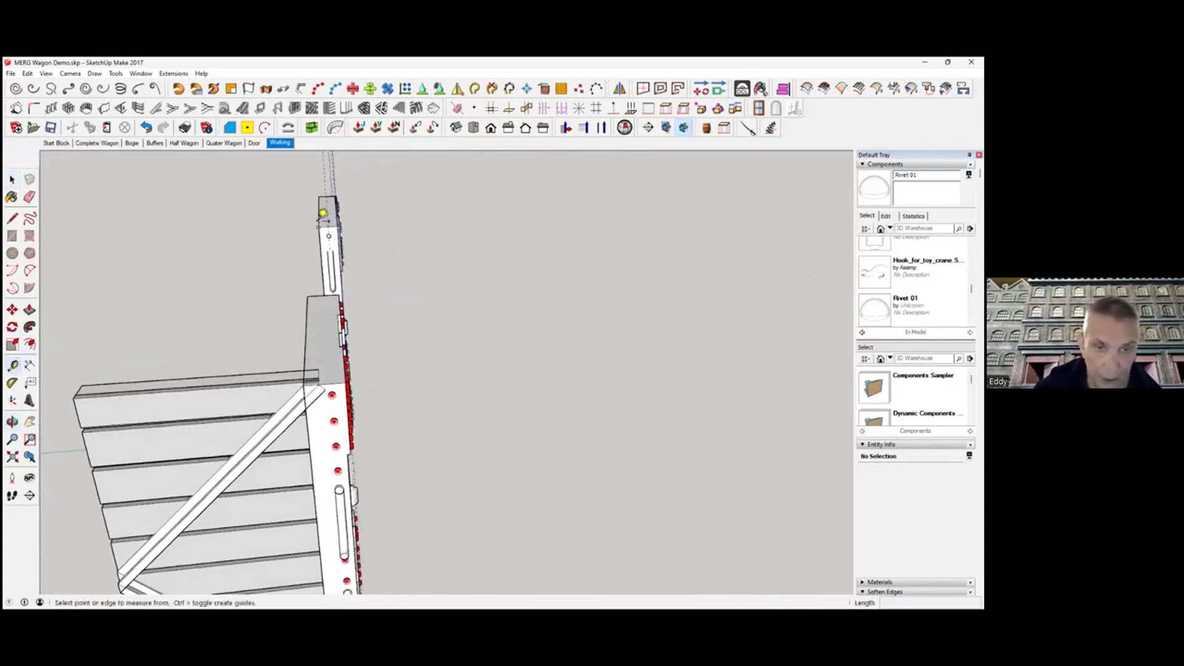
pyautogui.click(81, 386)
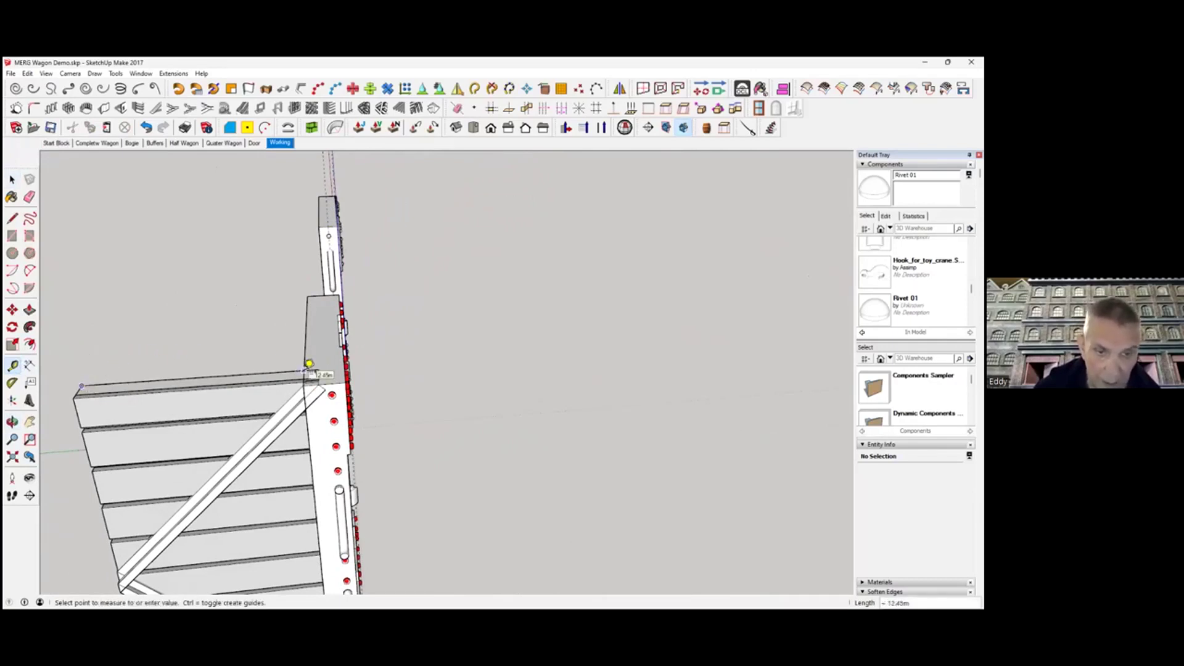
pyautogui.press('o')
pyautogui.moveTo(331, 246); pyautogui.dragTo(666, 386)
pyautogui.press('t')
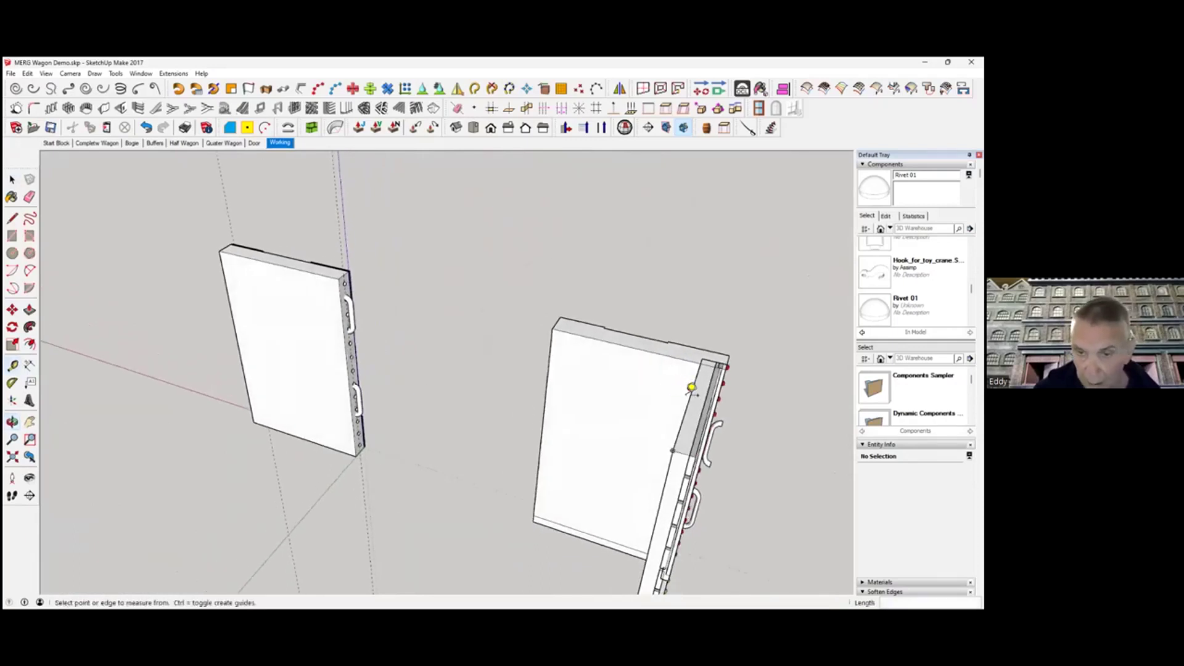
pyautogui.click(695, 392)
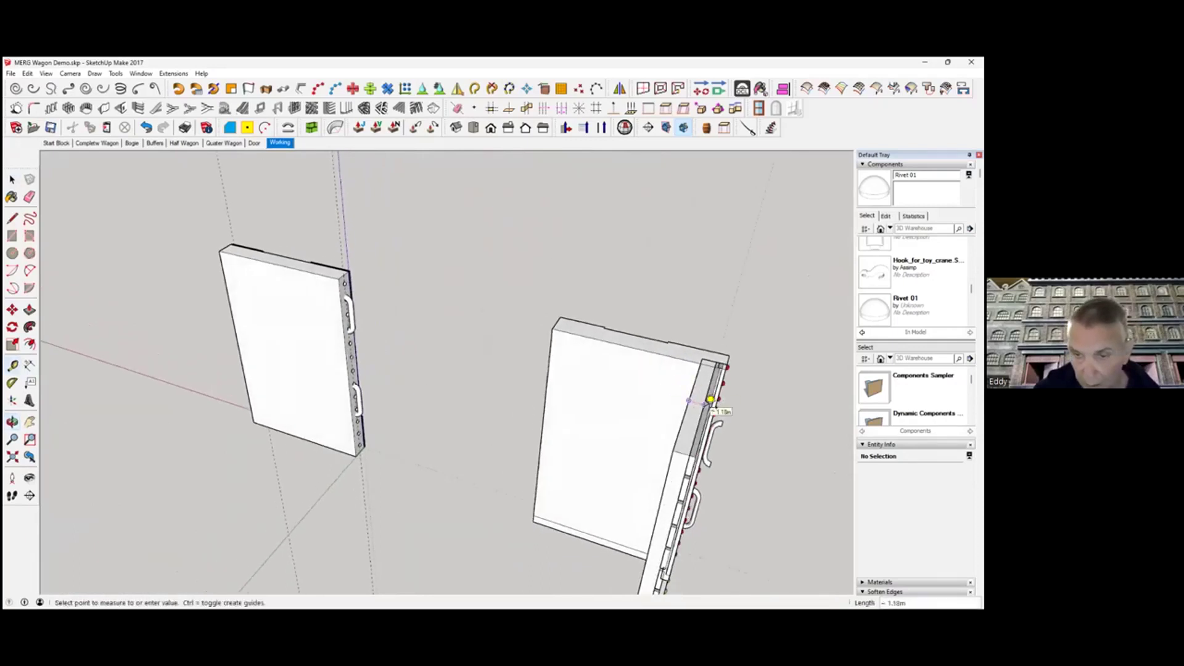
pyautogui.press('Escape')
pyautogui.press('space')
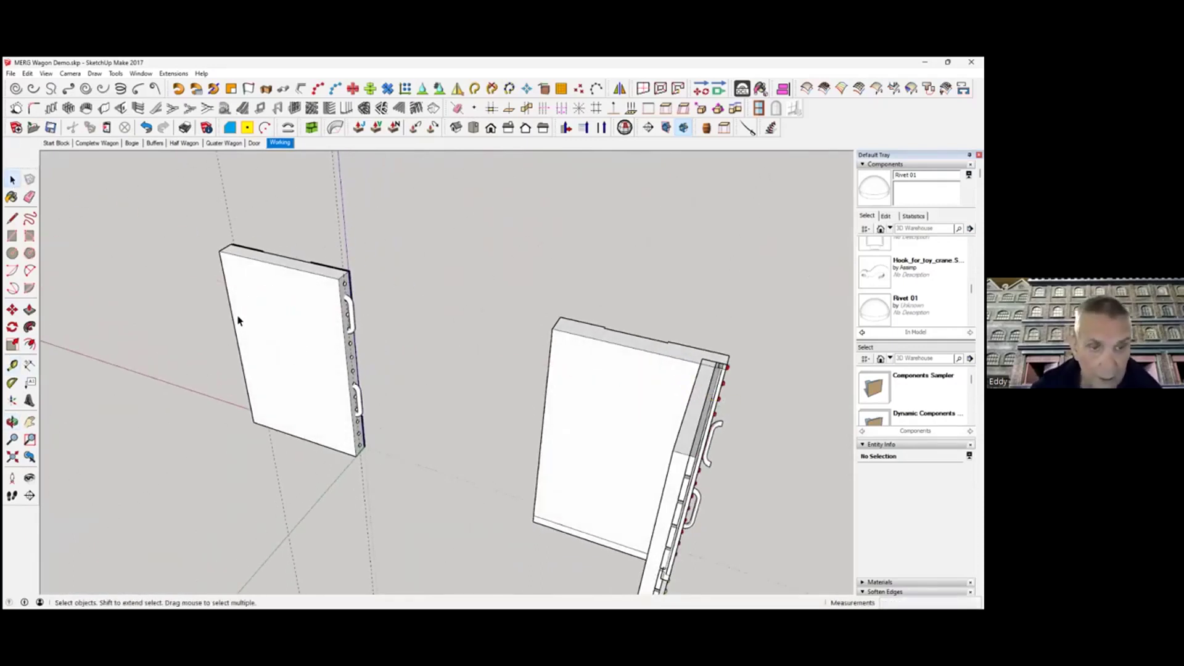
# - Move the planked reference group about 79 m away from the working end panel and deselect it
pyautogui.scroll(2, 300, 329)
pyautogui.moveTo(300, 330); pyautogui.dragTo(415, 309, button='middle')
pyautogui.scroll(1, 444, 370)
pyautogui.moveTo(449, 371); pyautogui.dragTo(600, 451, button='middle')
pyautogui.click(635, 460)
pyautogui.click(12, 310)
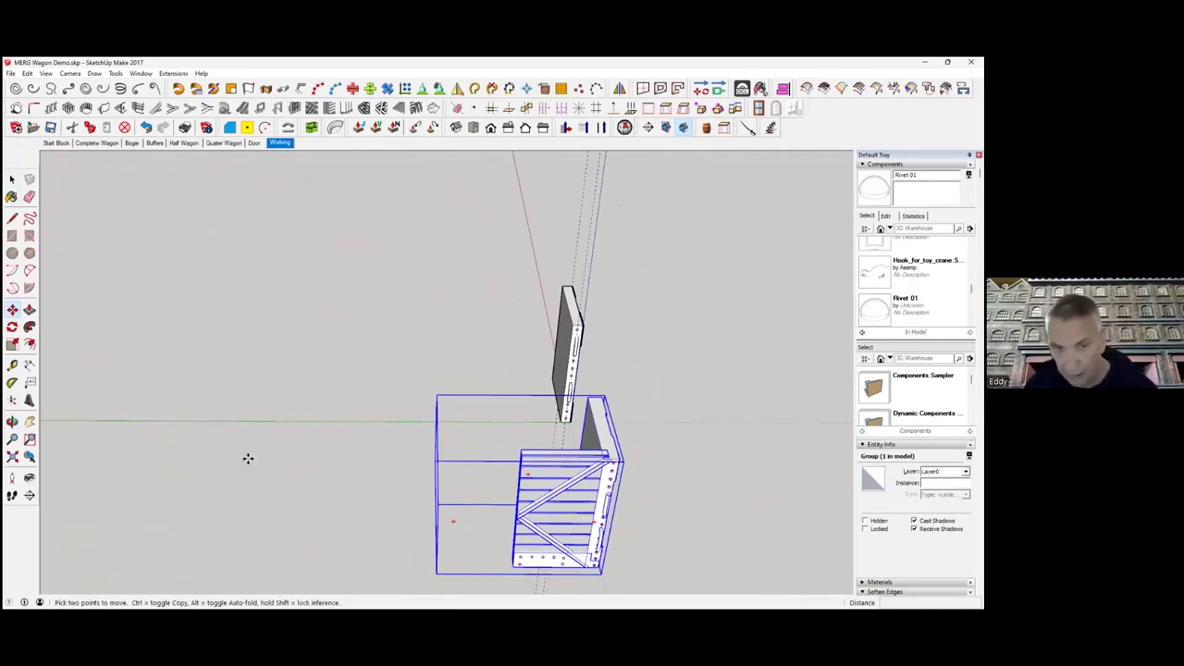
pyautogui.click(21, 216)
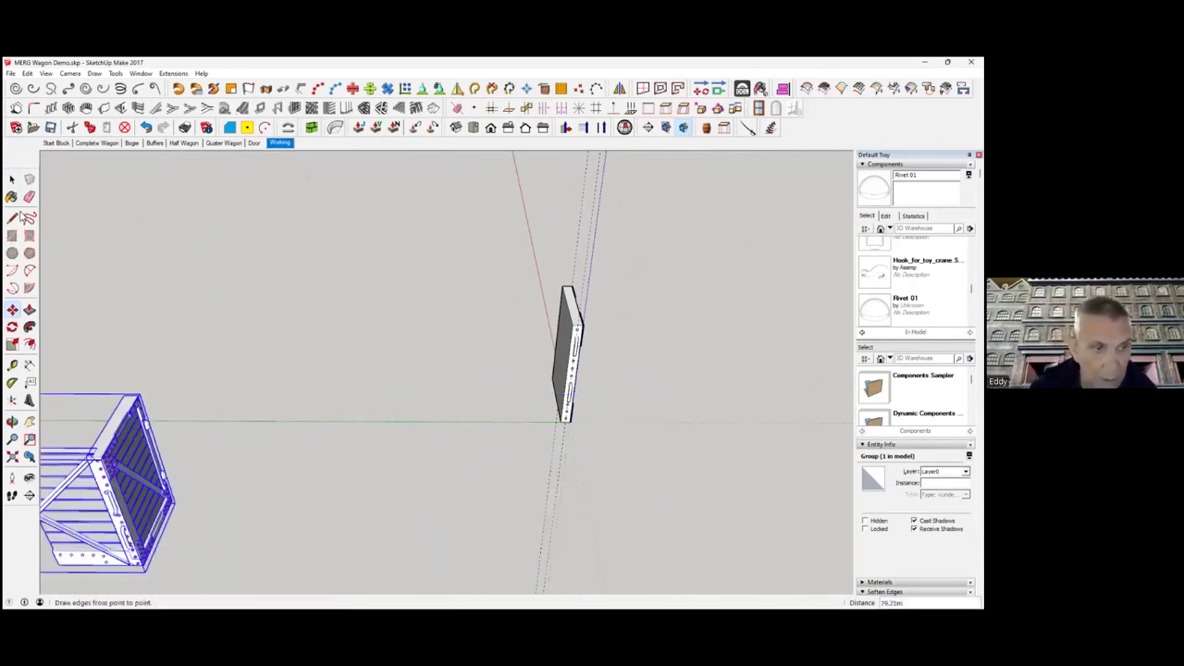
pyautogui.click(12, 181)
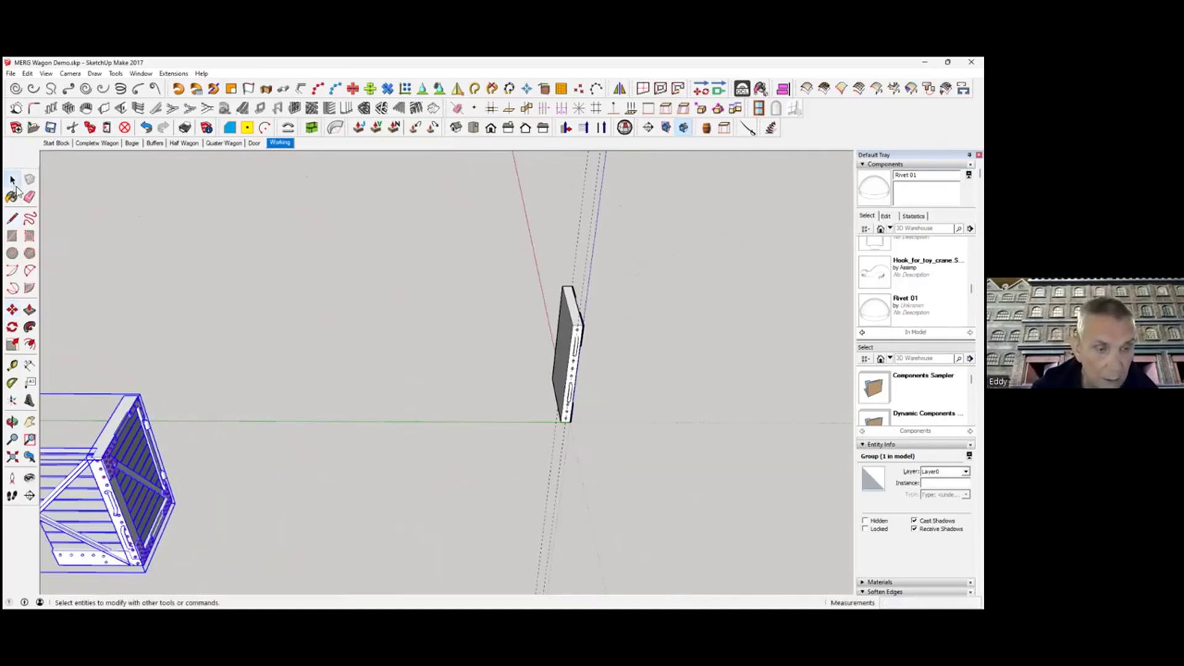
pyautogui.click(510, 425)
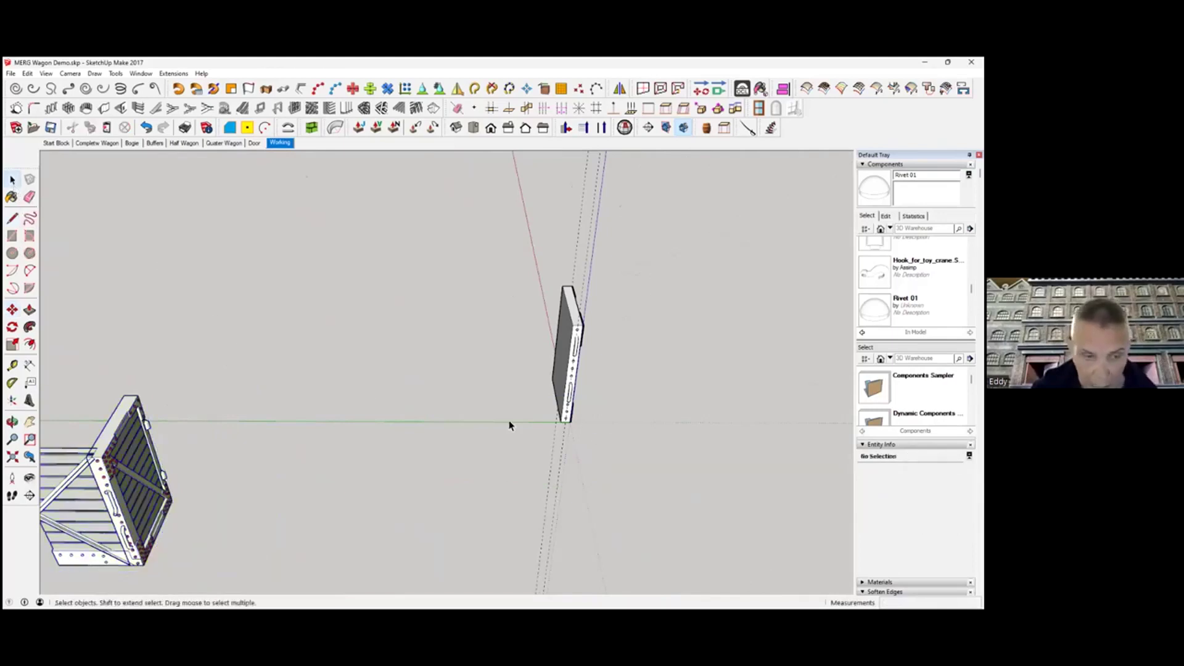
# - Measure the top edge of the reference model's planked side from its free end to the end panel
pyautogui.keyDown('shift'); pyautogui.moveTo(209, 513); pyautogui.dragTo(364, 455, button='middle'); pyautogui.keyUp('shift')
pyautogui.scroll(5, 215, 443)
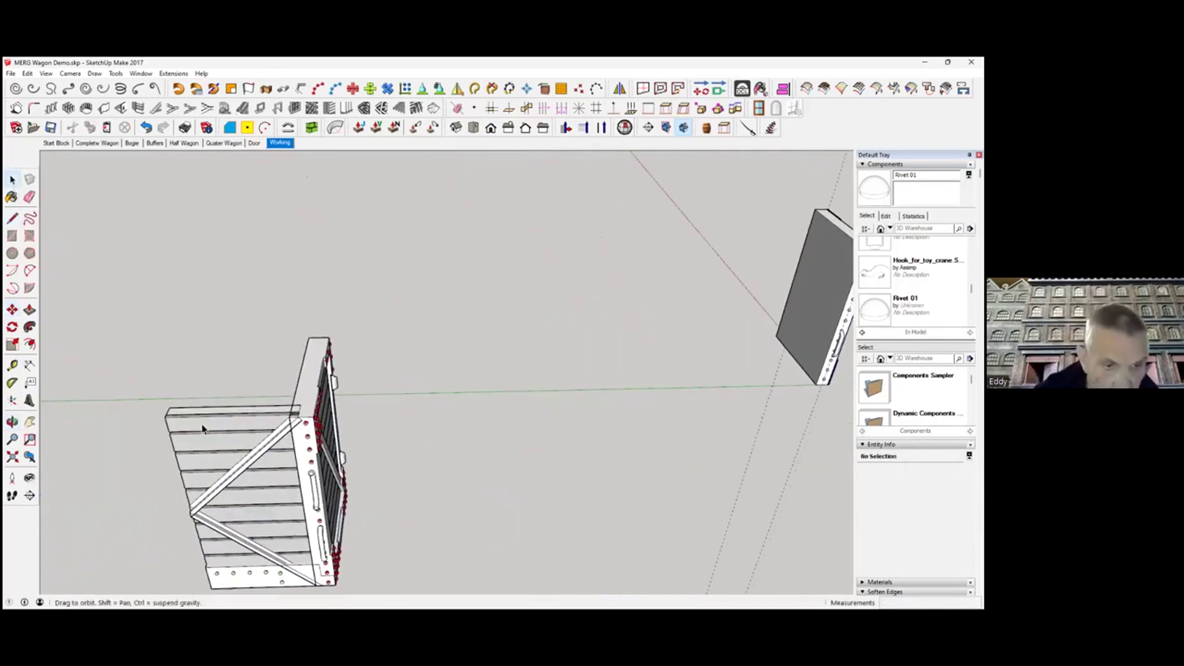
pyautogui.click(11, 365)
pyautogui.click(161, 403)
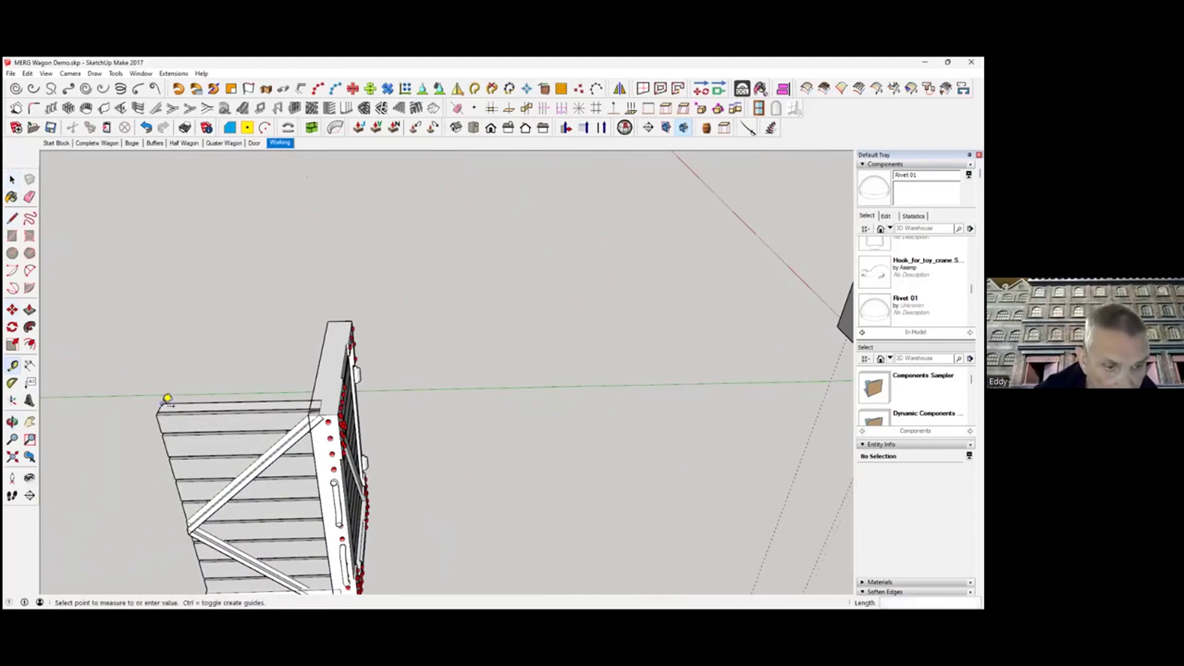
pyautogui.click(308, 399)
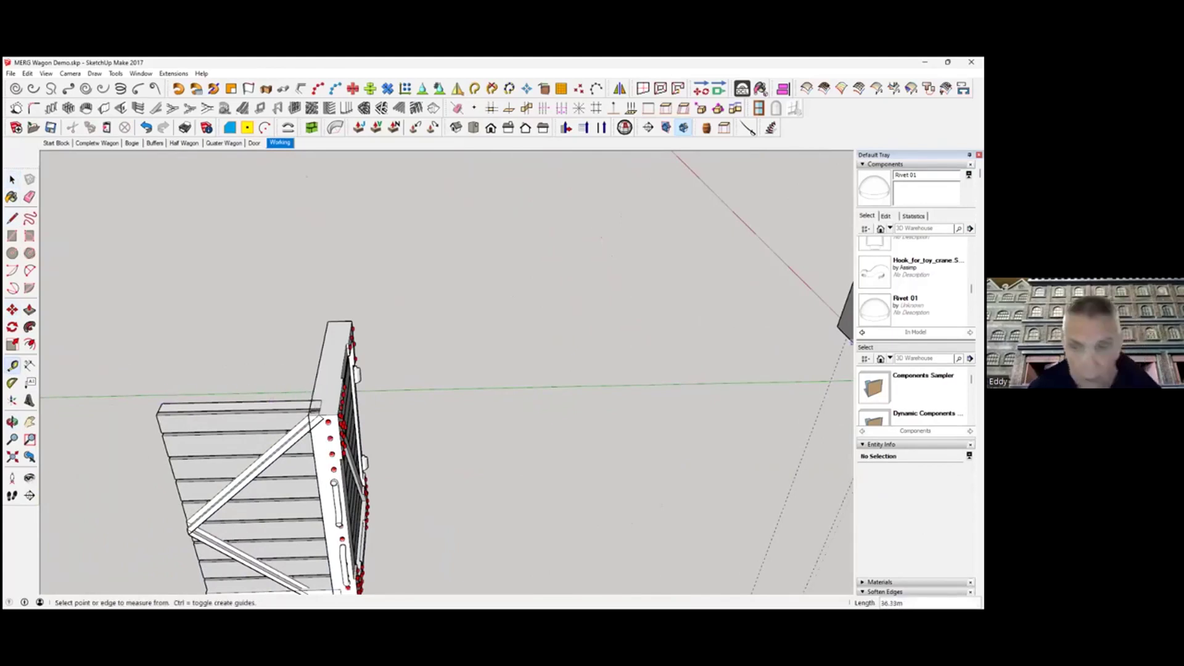
# - Delete all construction guides from the model
pyautogui.keyDown('shift'); pyautogui.moveTo(776, 367); pyautogui.dragTo(397, 388, button='middle'); pyautogui.keyUp('shift')
pyautogui.scroll(4, 521, 363)
pyautogui.moveTo(519, 359); pyautogui.dragTo(502, 335, button='middle')
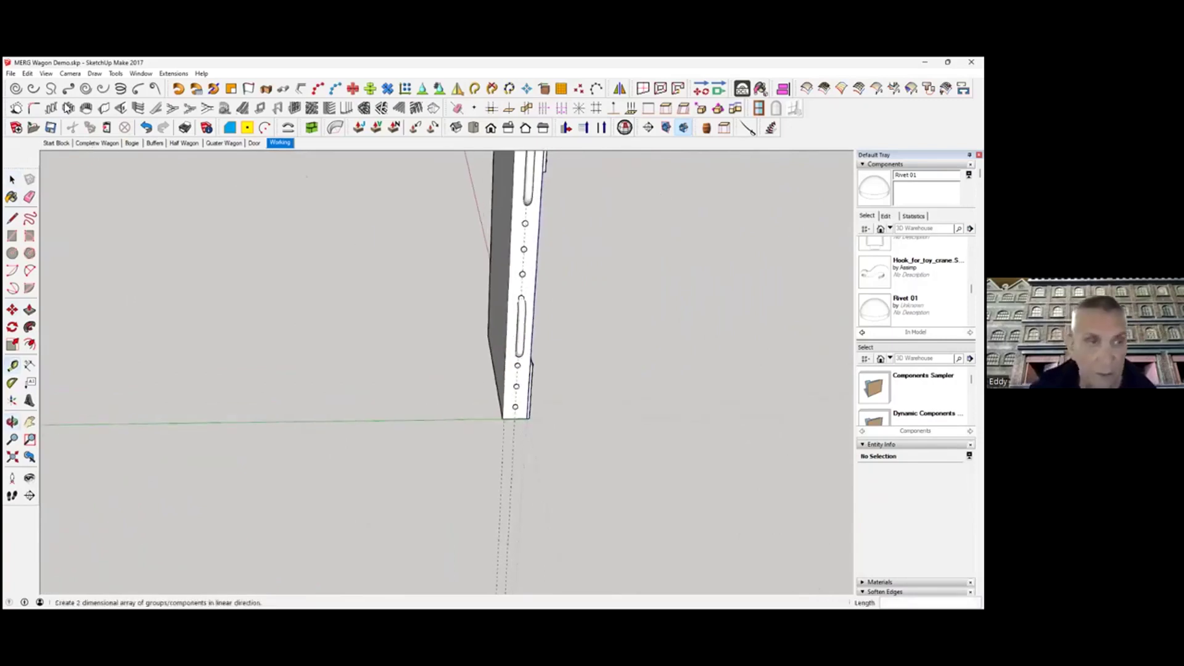
pyautogui.click(27, 74)
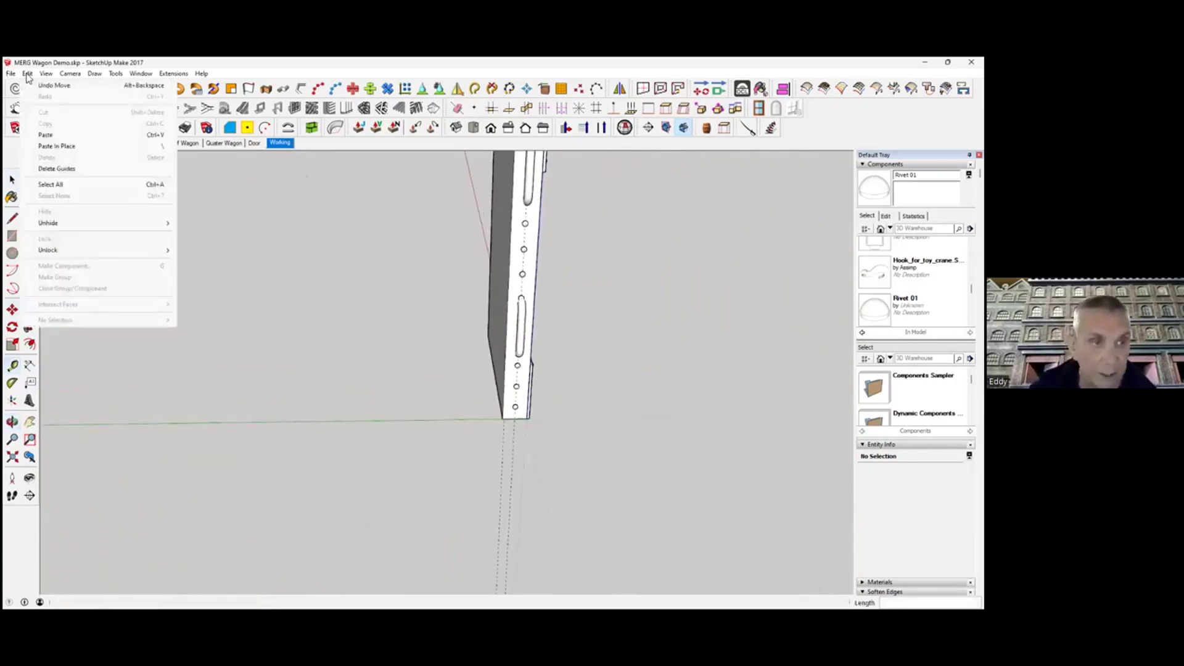
pyautogui.click(61, 168)
# - Draw a 12.5 by 2 m rectangle on the ground from the working end panel's inner bottom corner, lengthwise along the green axis
pyautogui.moveTo(161, 281); pyautogui.dragTo(52, 257, button='middle')
pyautogui.click(11, 235)
pyautogui.click(530, 405)
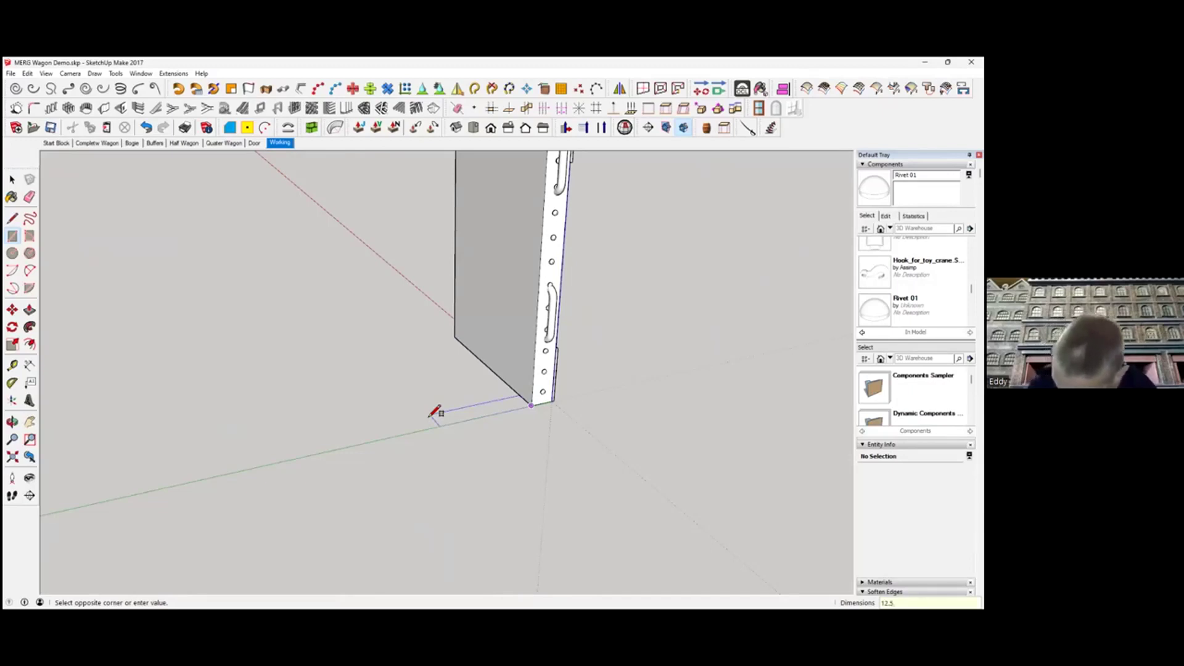
pyautogui.press('Return')
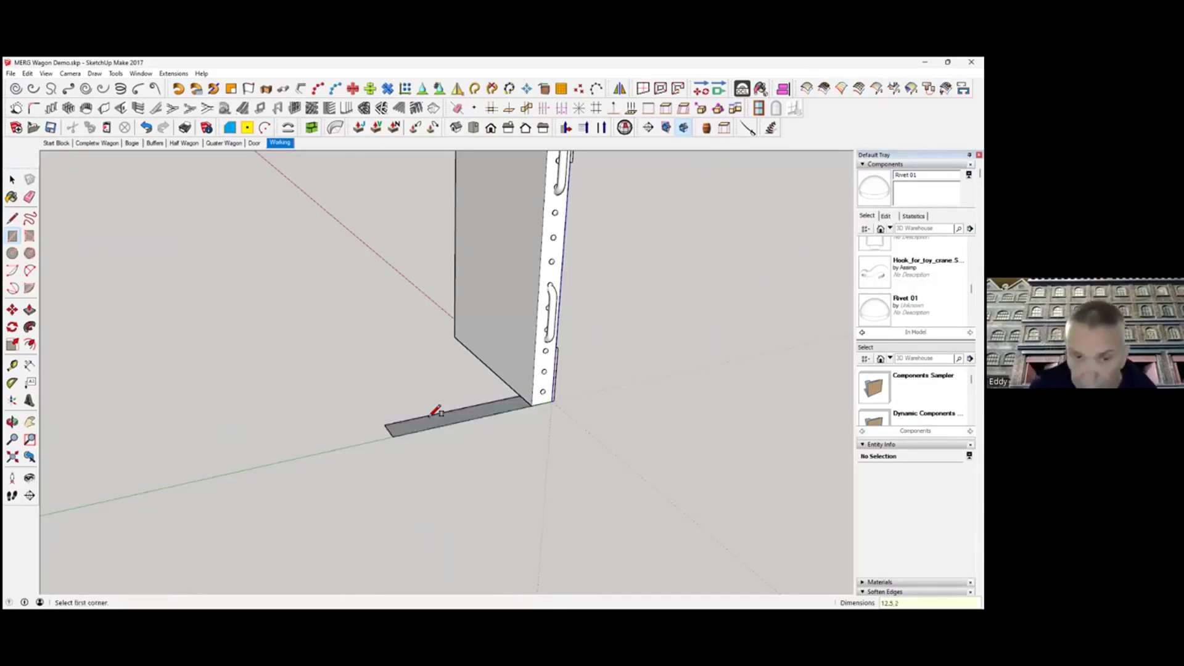
# - Reverse the new ground rectangle's face so its front side faces up
pyautogui.click(12, 179)
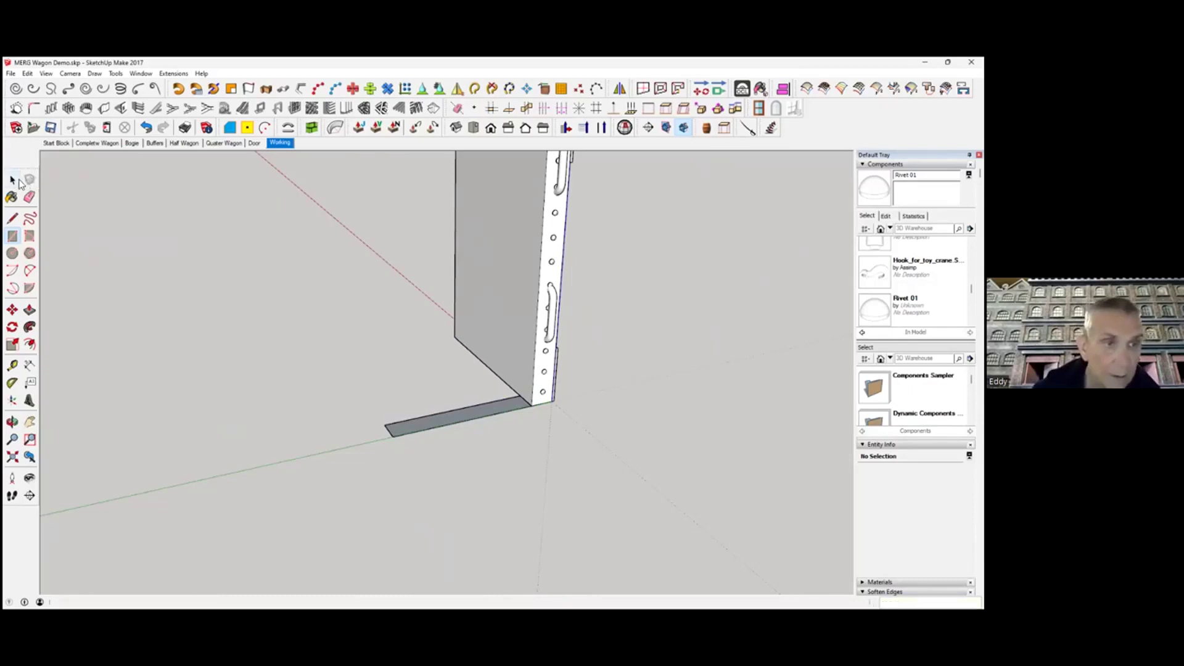
pyautogui.moveTo(471, 382); pyautogui.dragTo(455, 414, button='middle')
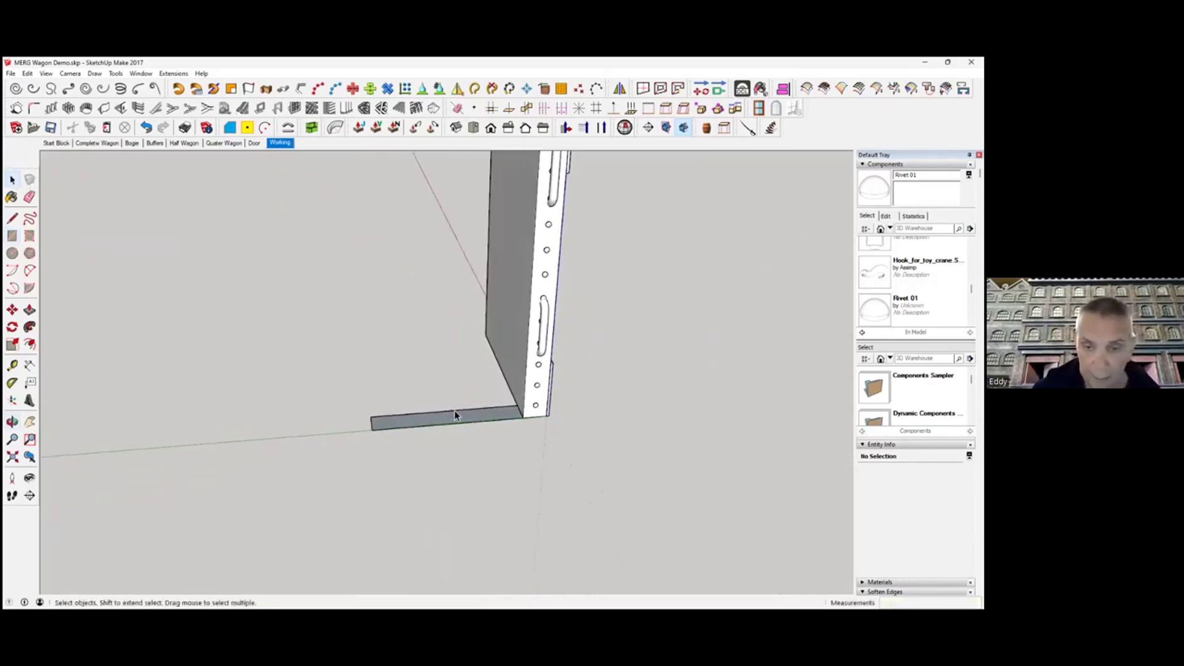
pyautogui.rightClick(464, 422)
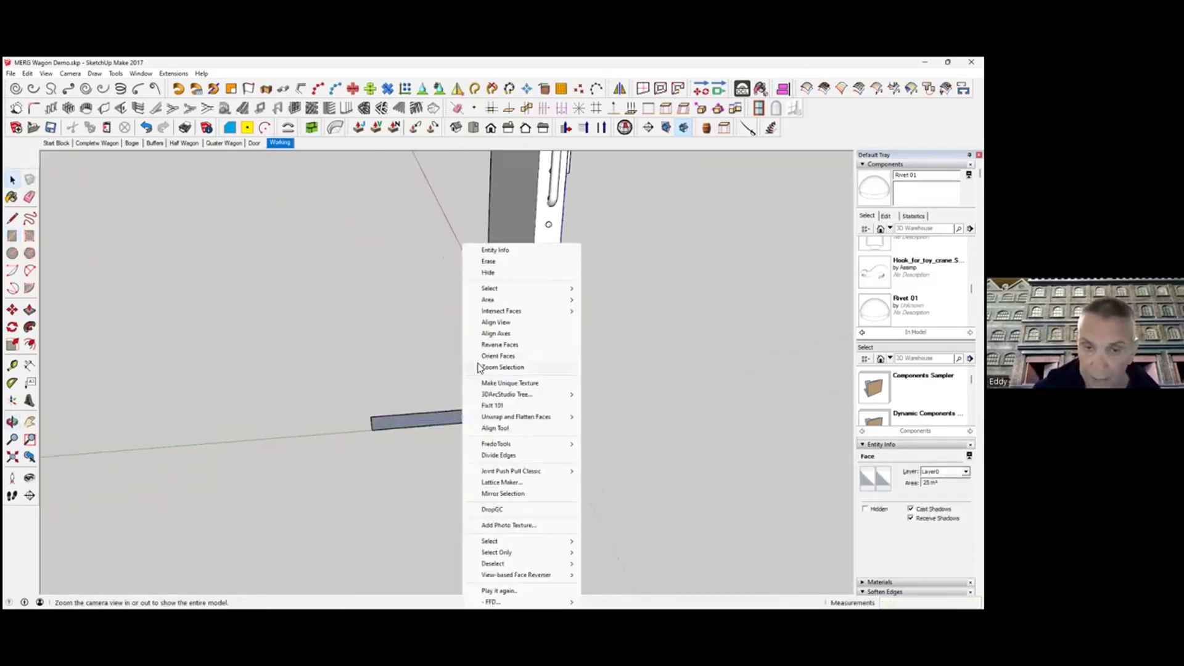
pyautogui.click(500, 346)
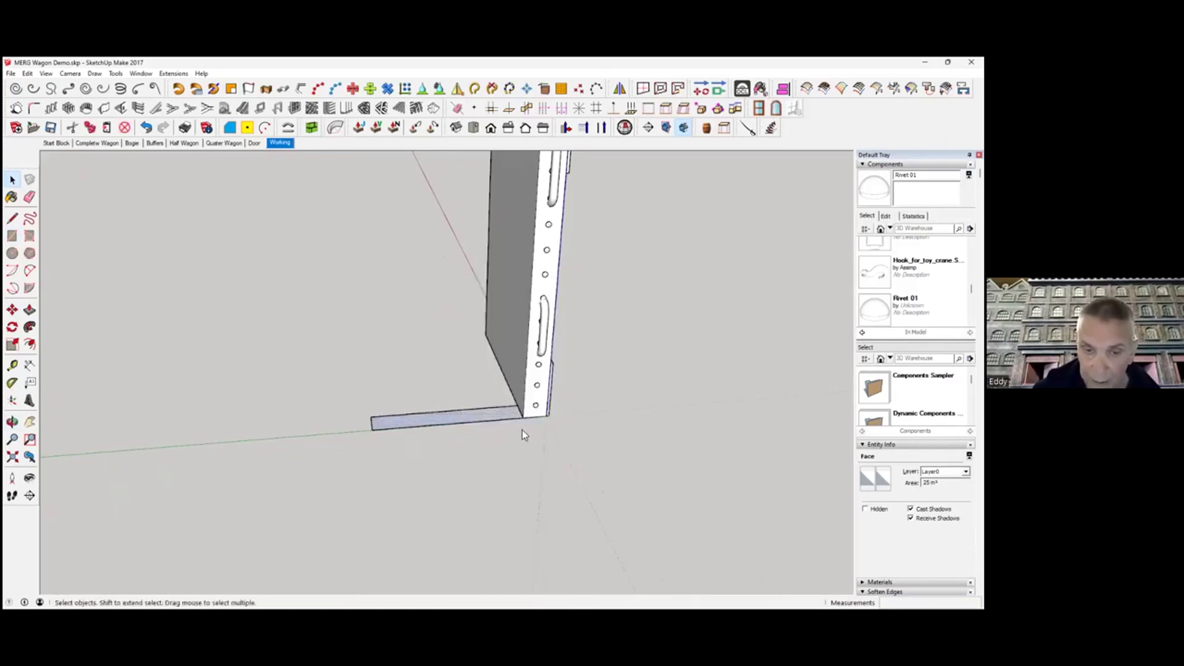
# - Push/Pull the rectangle up 25 m to form the side panel beside the end panel
pyautogui.moveTo(494, 418); pyautogui.dragTo(314, 355, button='middle')
pyautogui.press('p')
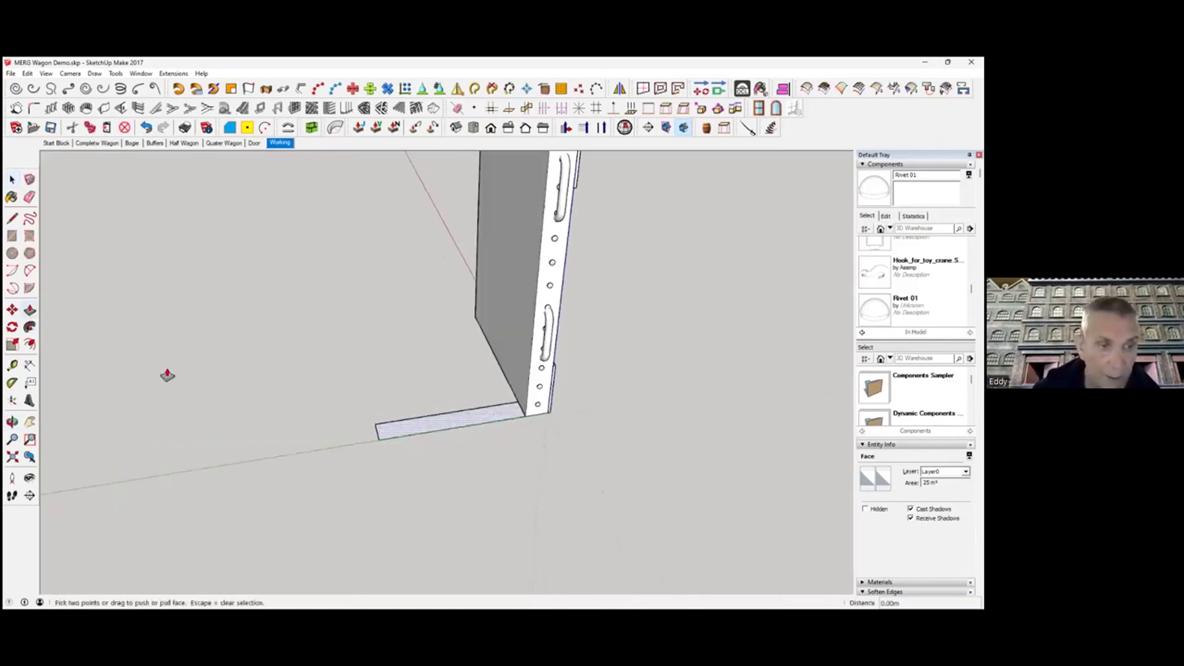
pyautogui.click(445, 427)
pyautogui.keyDown('shift'); pyautogui.moveTo(495, 339); pyautogui.dragTo(466, 490, button='middle'); pyautogui.keyUp('shift')
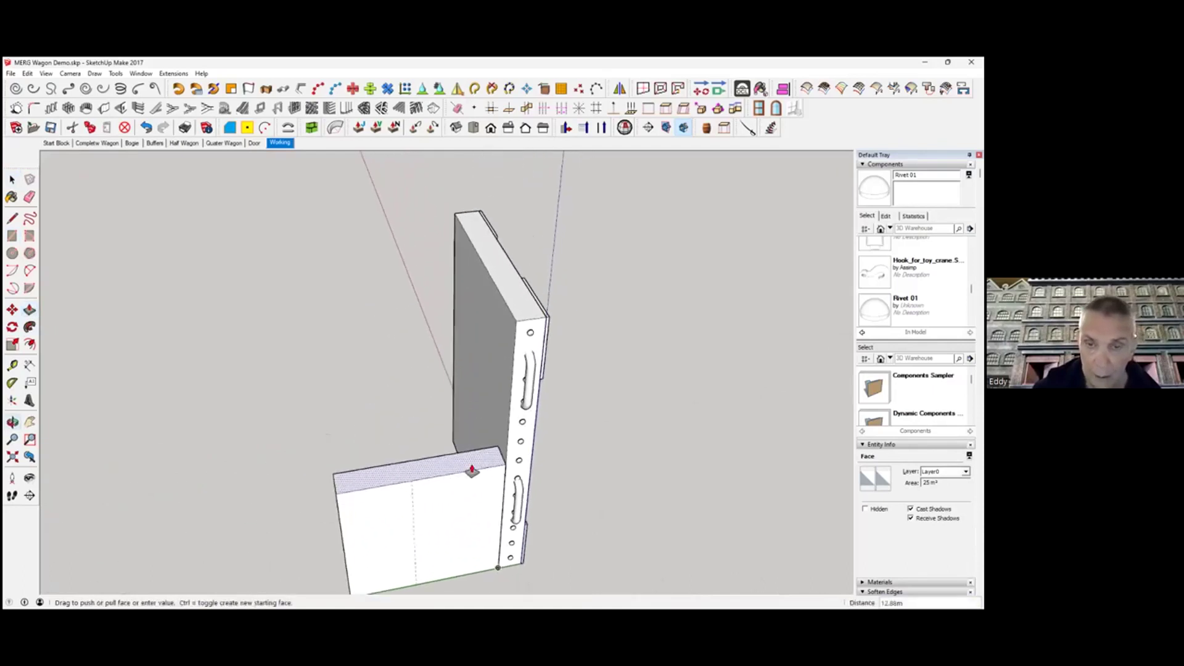
pyautogui.write('25')
pyautogui.press('Return')
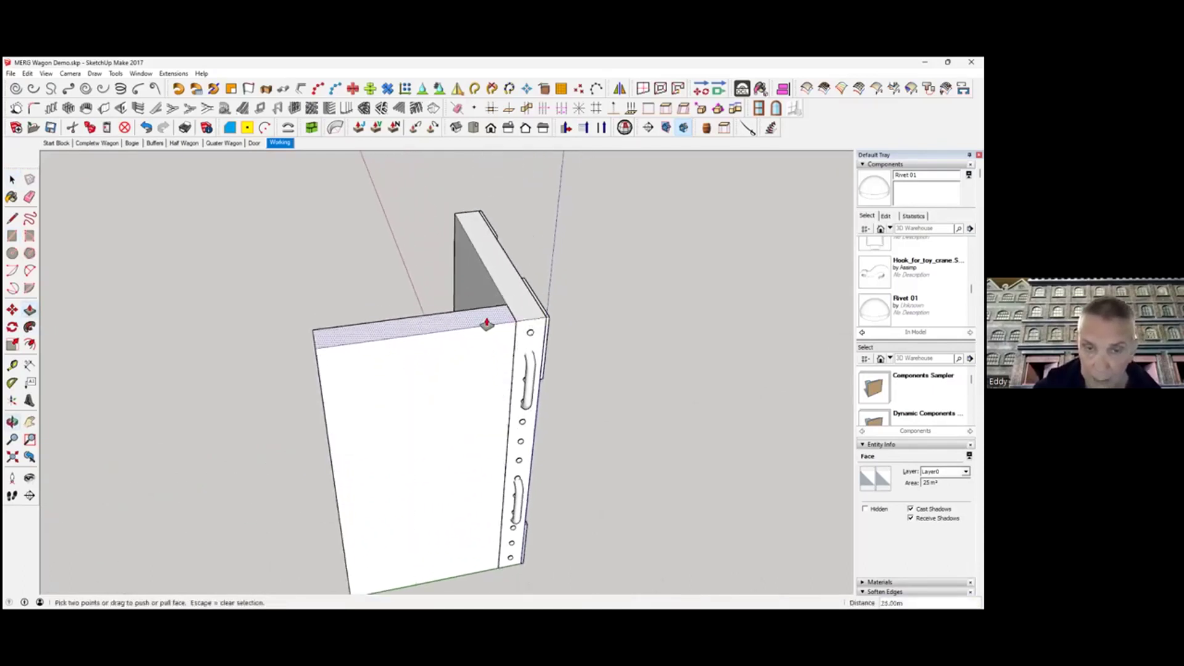
# - Draw a horizontal line across the outer face near the side panel's base and select the strip below it
pyautogui.moveTo(443, 310); pyautogui.dragTo(685, 320, button='middle')
pyautogui.scroll(-6, 425, 306)
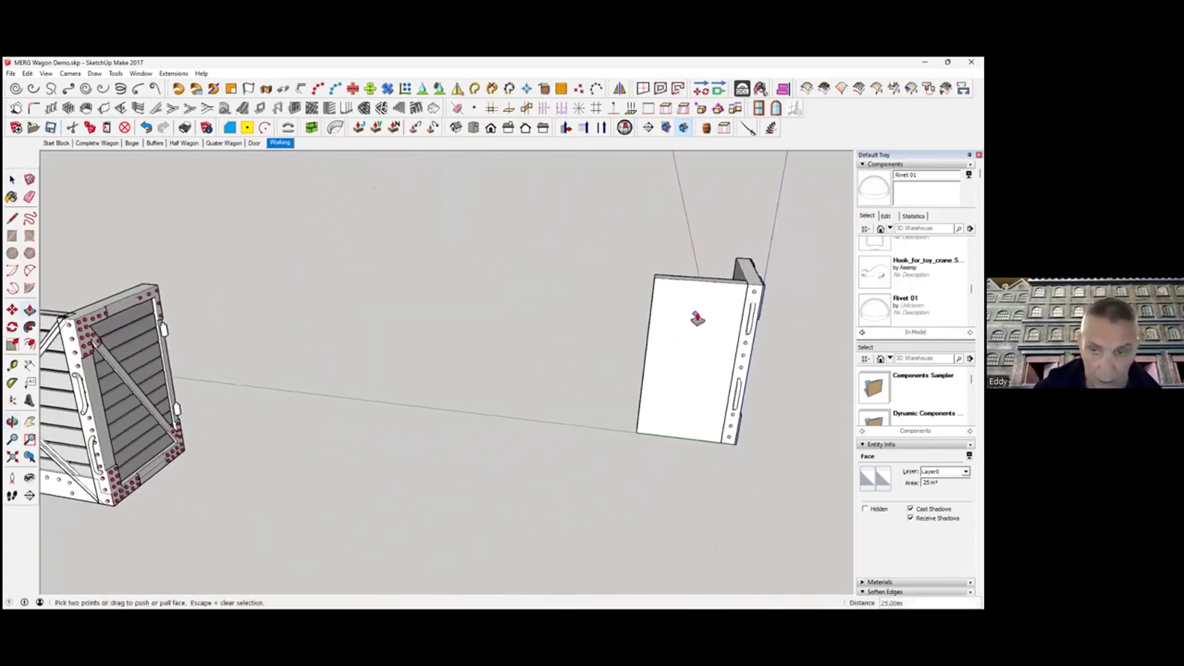
pyautogui.moveTo(732, 387); pyautogui.dragTo(417, 425, button='middle')
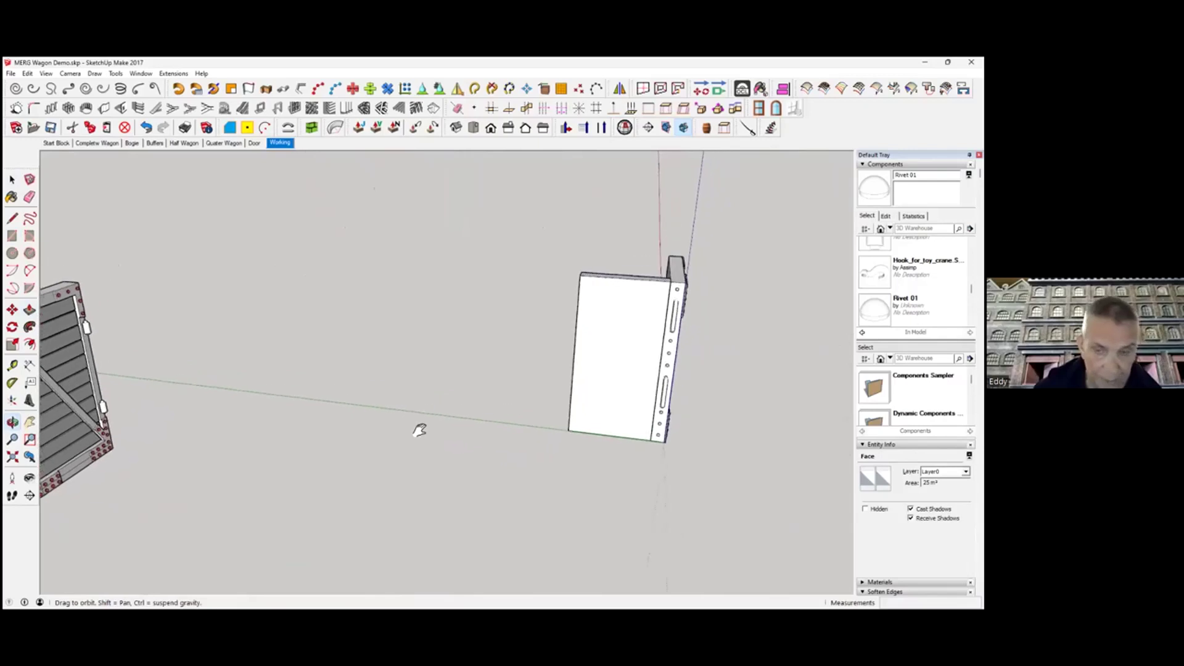
pyautogui.scroll(4, 595, 412)
pyautogui.moveTo(619, 420); pyautogui.dragTo(709, 370, button='middle')
pyautogui.scroll(1, 630, 424)
pyautogui.scroll(2, 630, 424)
pyautogui.moveTo(630, 420); pyautogui.dragTo(577, 486, button='middle')
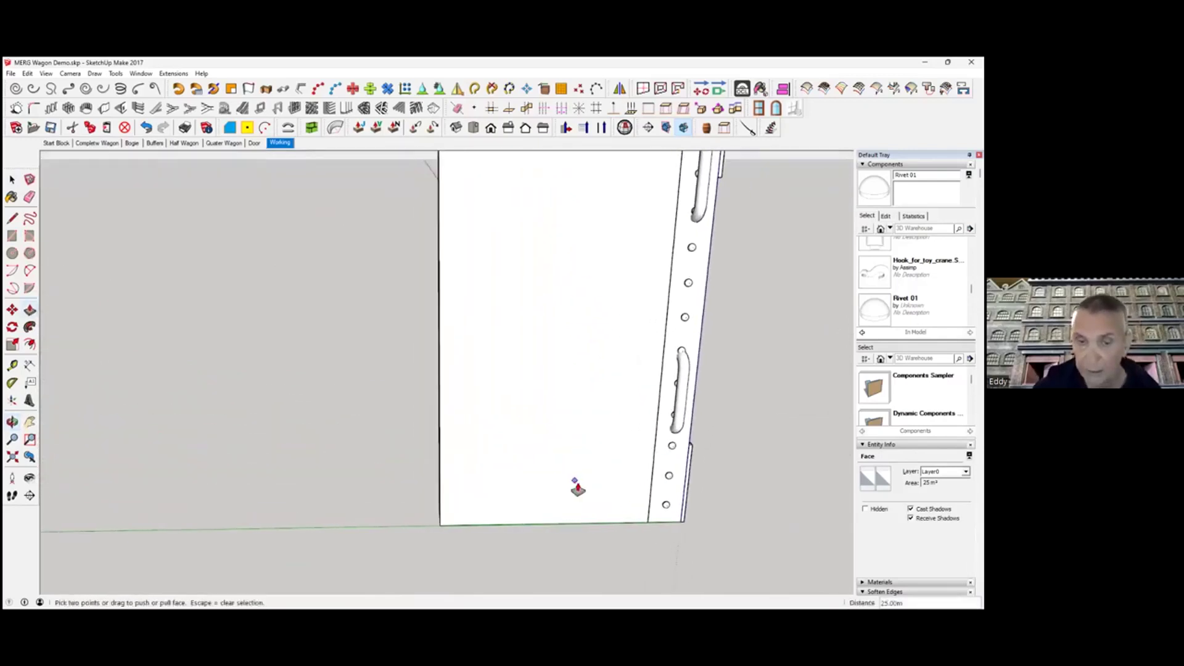
pyautogui.click(12, 217)
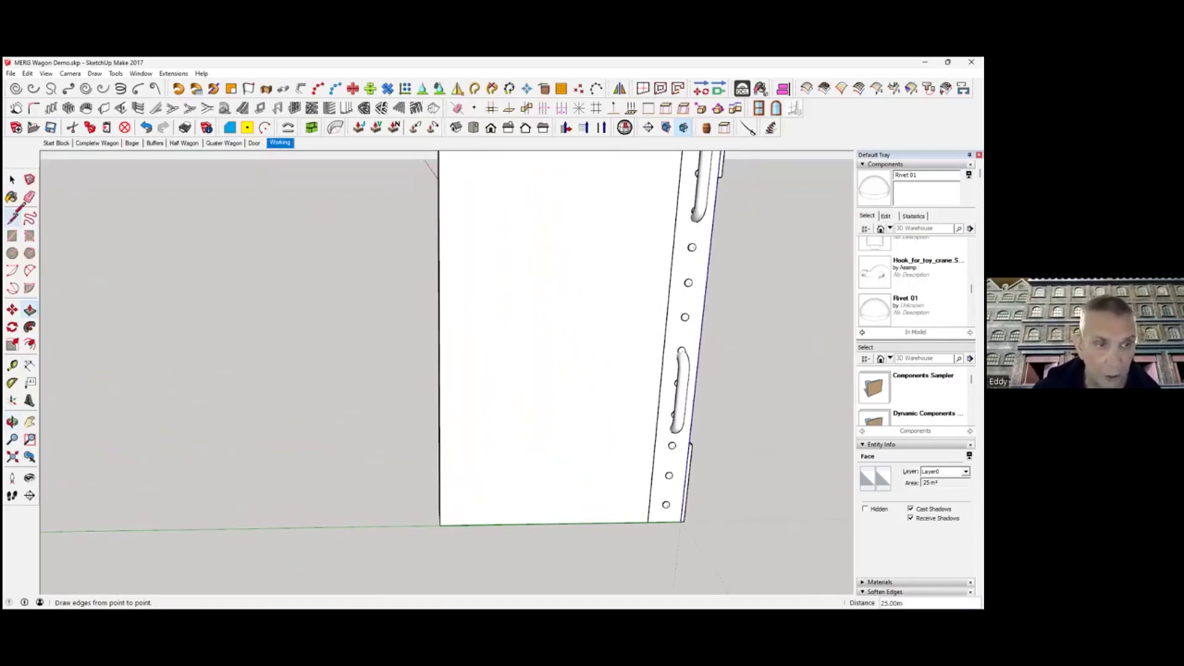
pyautogui.click(653, 467)
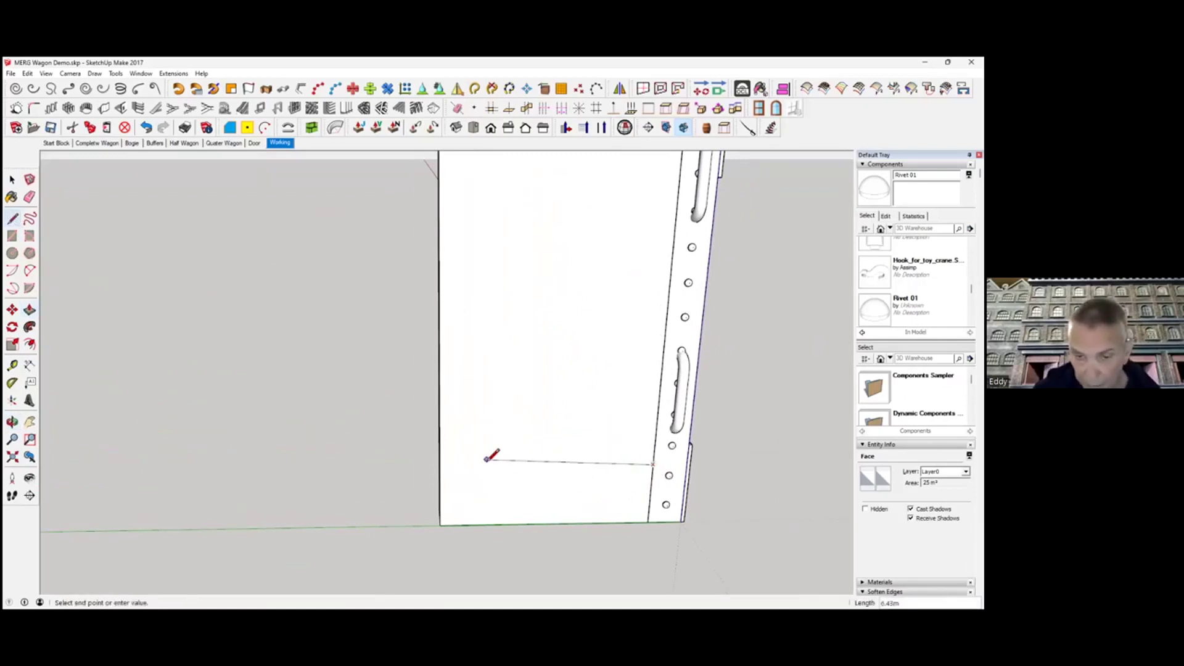
pyautogui.click(440, 467)
pyautogui.press('space')
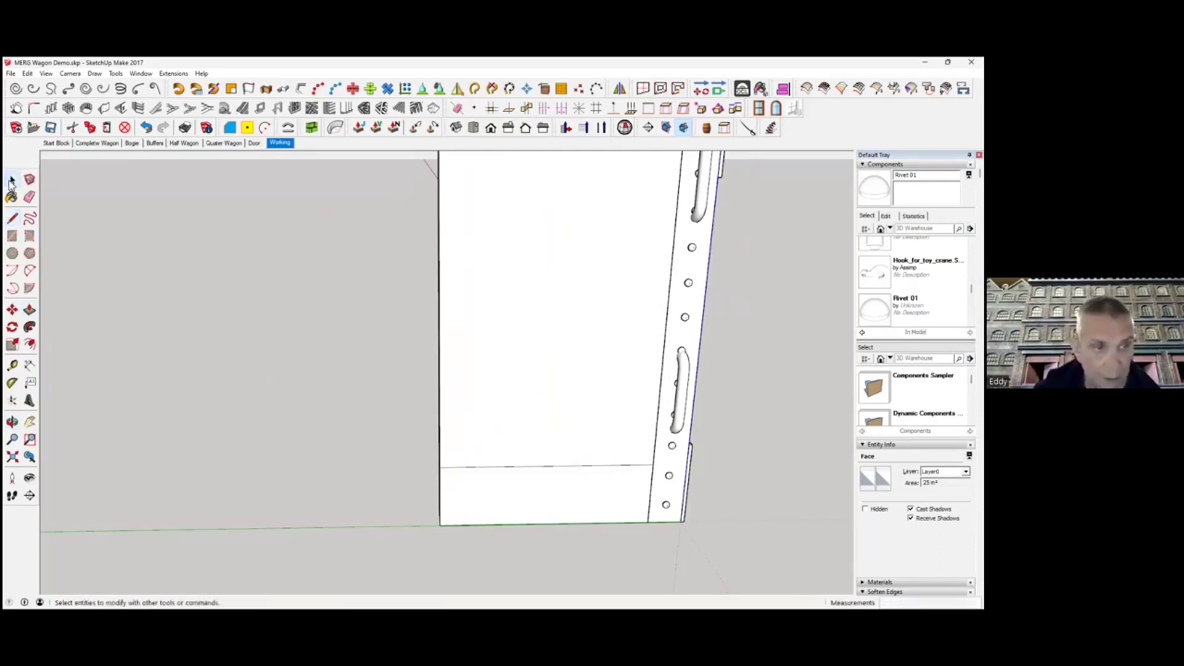
pyautogui.click(546, 492)
# - Move the planked reference group closer to the new side panel for comparison and deselect it
pyautogui.scroll(-3, 547, 491)
pyautogui.moveTo(546, 491); pyautogui.dragTo(444, 493, button='middle')
pyautogui.scroll(-3, 602, 470)
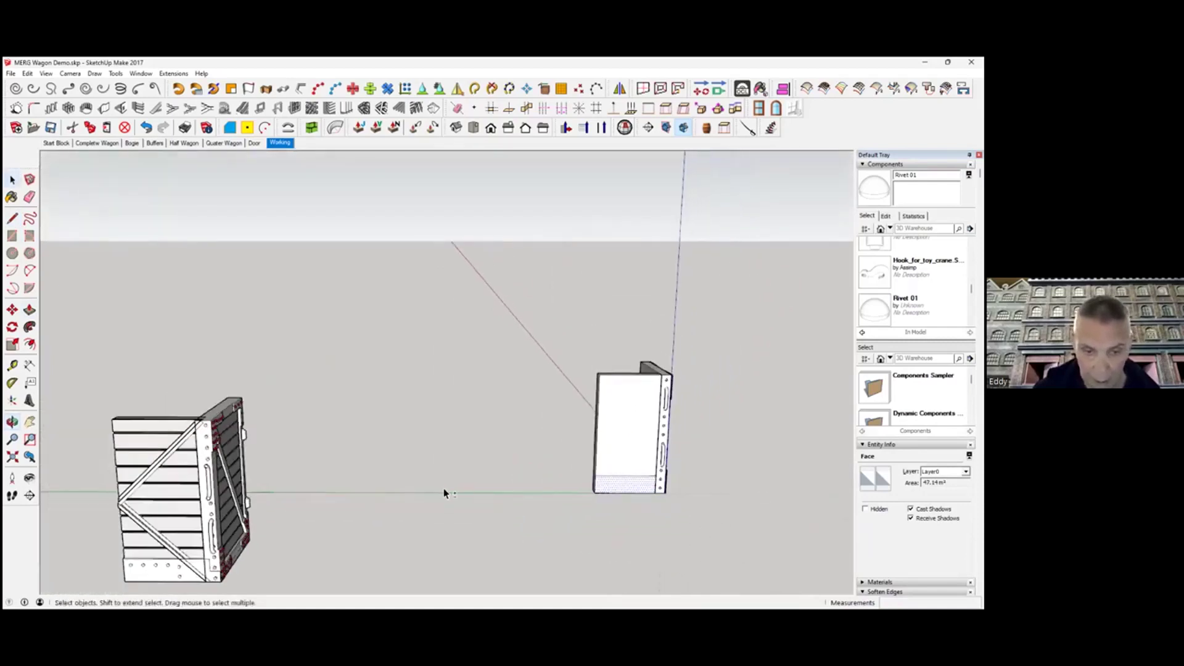
pyautogui.click(193, 509)
pyautogui.press('m')
pyautogui.click(206, 525)
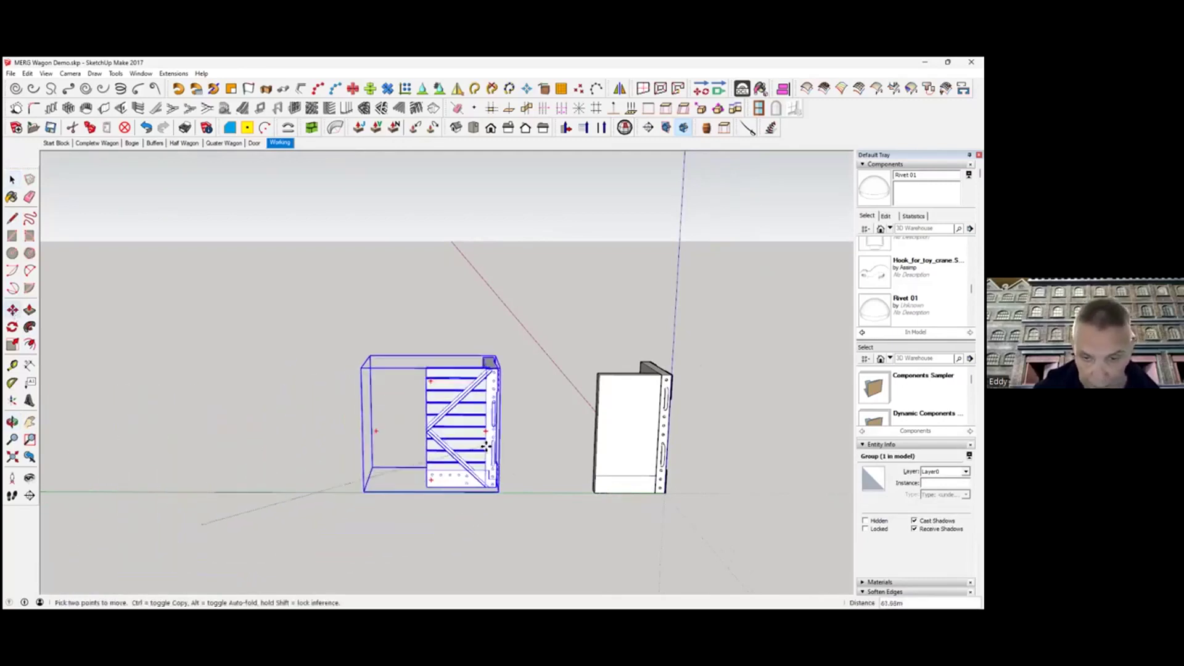
pyautogui.click(499, 453)
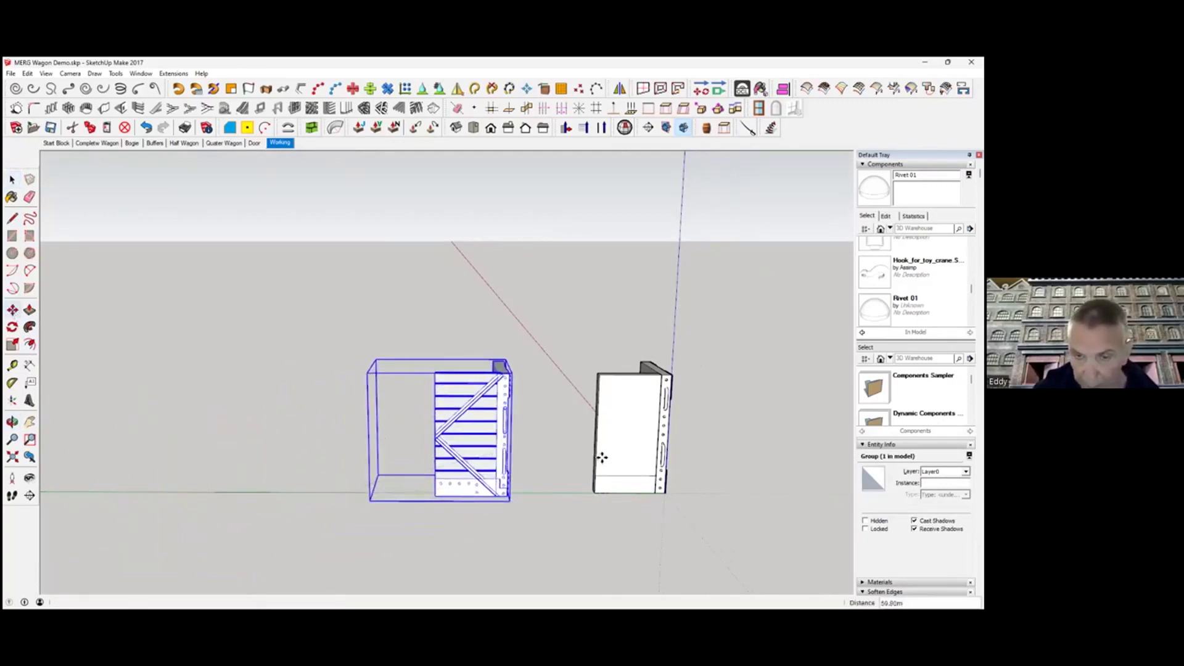
pyautogui.scroll(6, 615, 452)
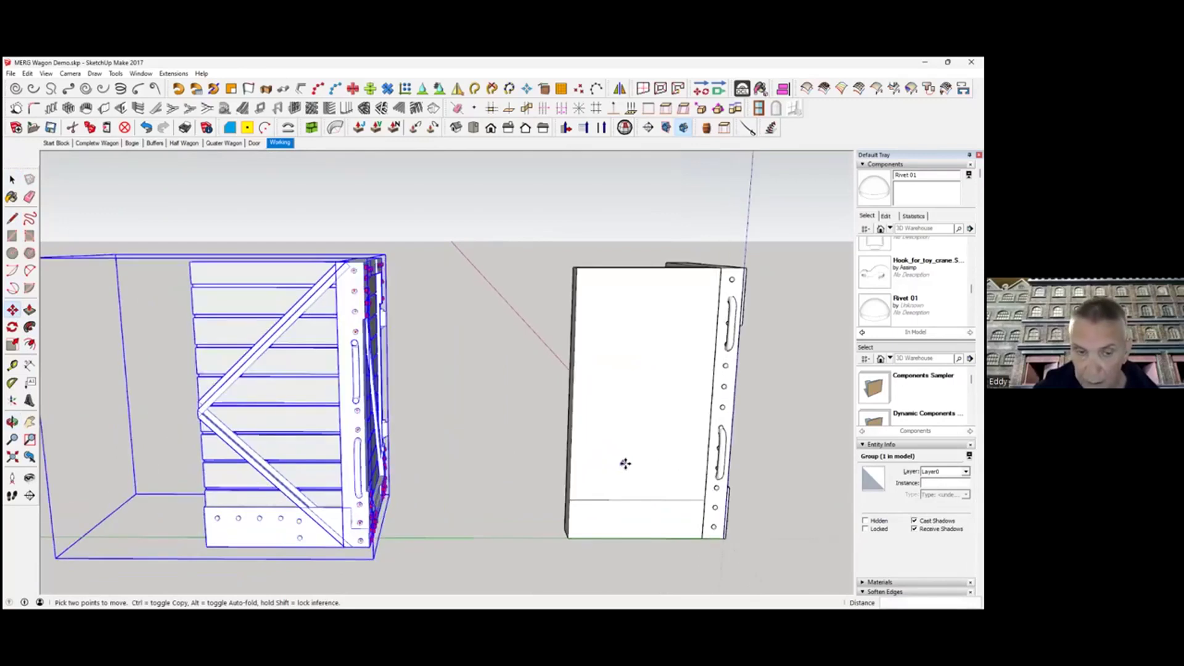
pyautogui.moveTo(537, 423); pyautogui.dragTo(309, 531, button='middle')
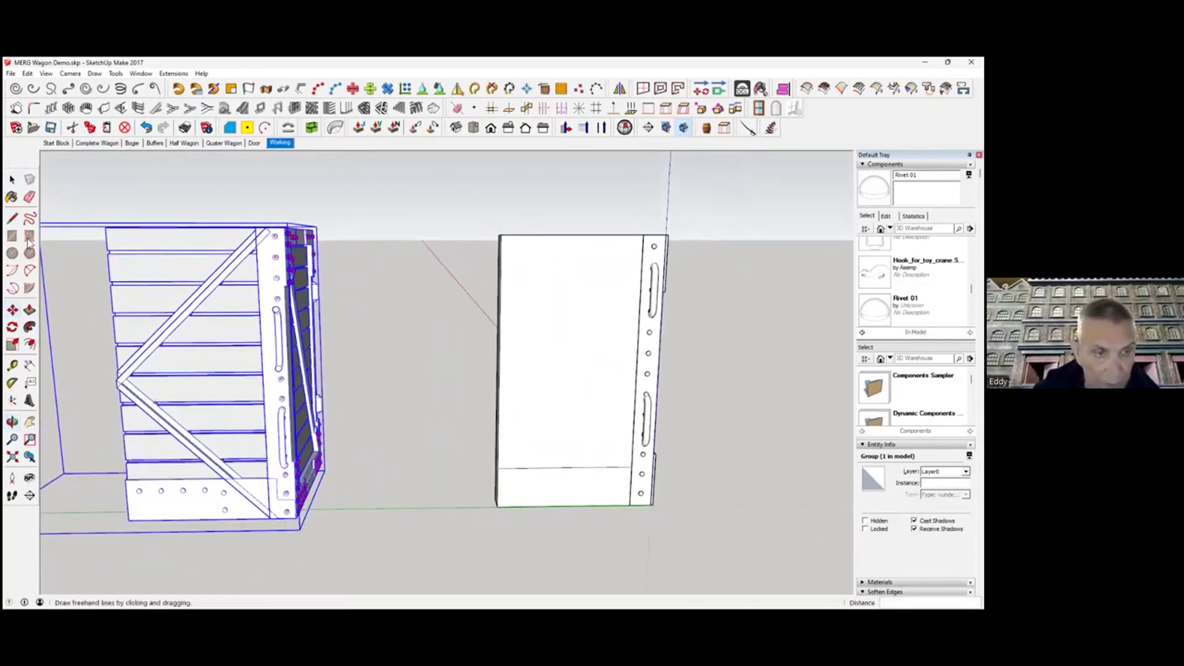
pyautogui.click(11, 179)
pyautogui.click(360, 487)
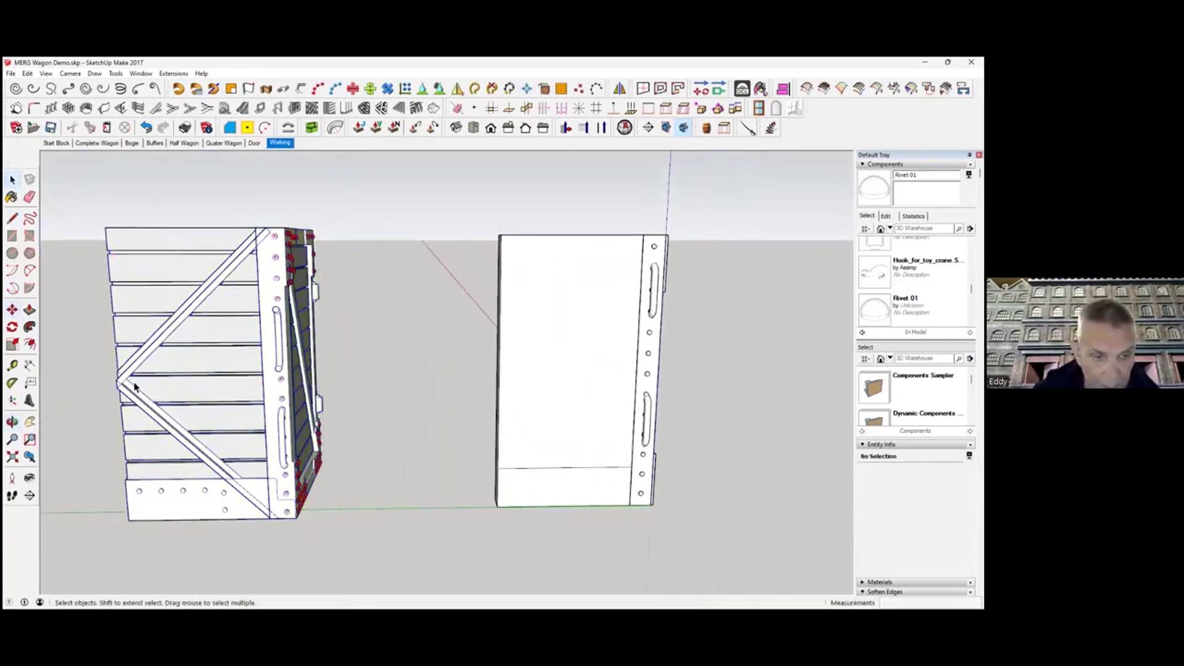
# - Push/Pull the outer face above the base strip 0.80 m into the side panel
pyautogui.scroll(2, 549, 453)
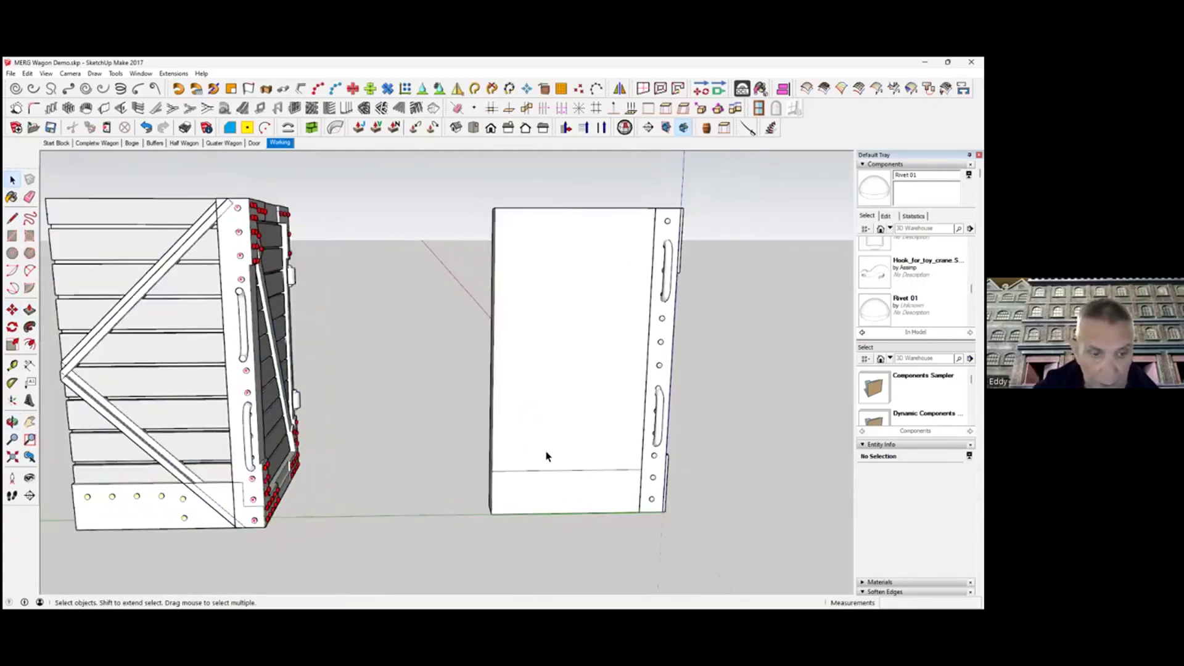
pyautogui.click(571, 402)
pyautogui.moveTo(574, 343); pyautogui.dragTo(139, 370, button='middle')
pyautogui.click(29, 309)
pyautogui.moveTo(592, 296); pyautogui.dragTo(592, 292)
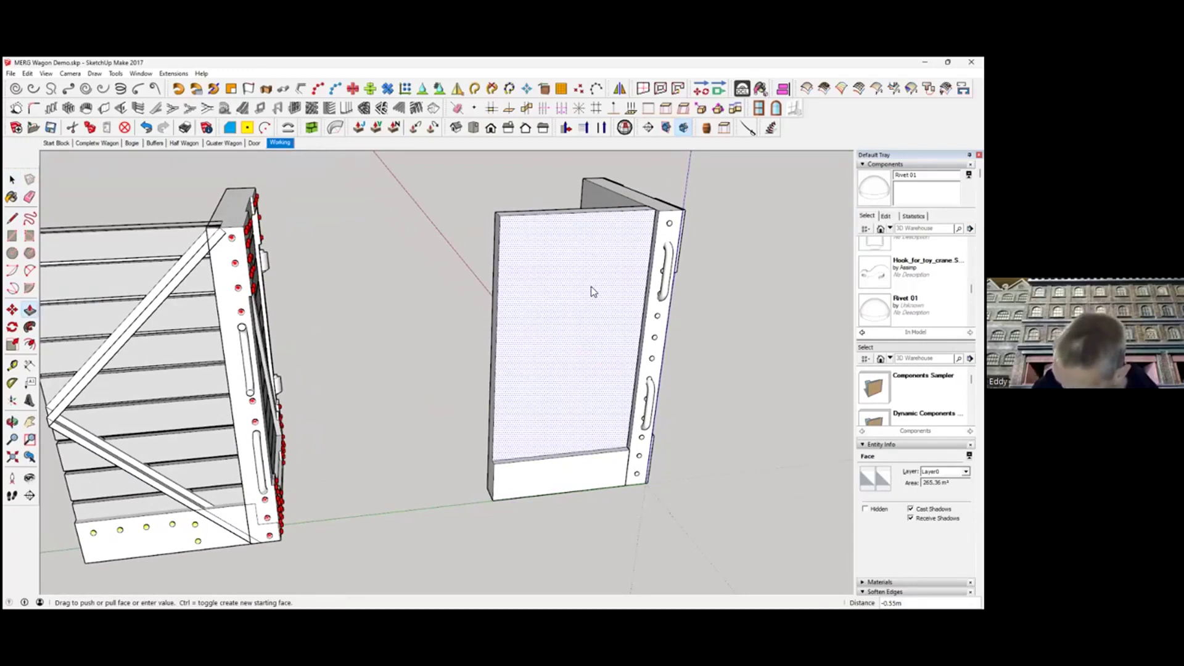
pyautogui.press('Return')
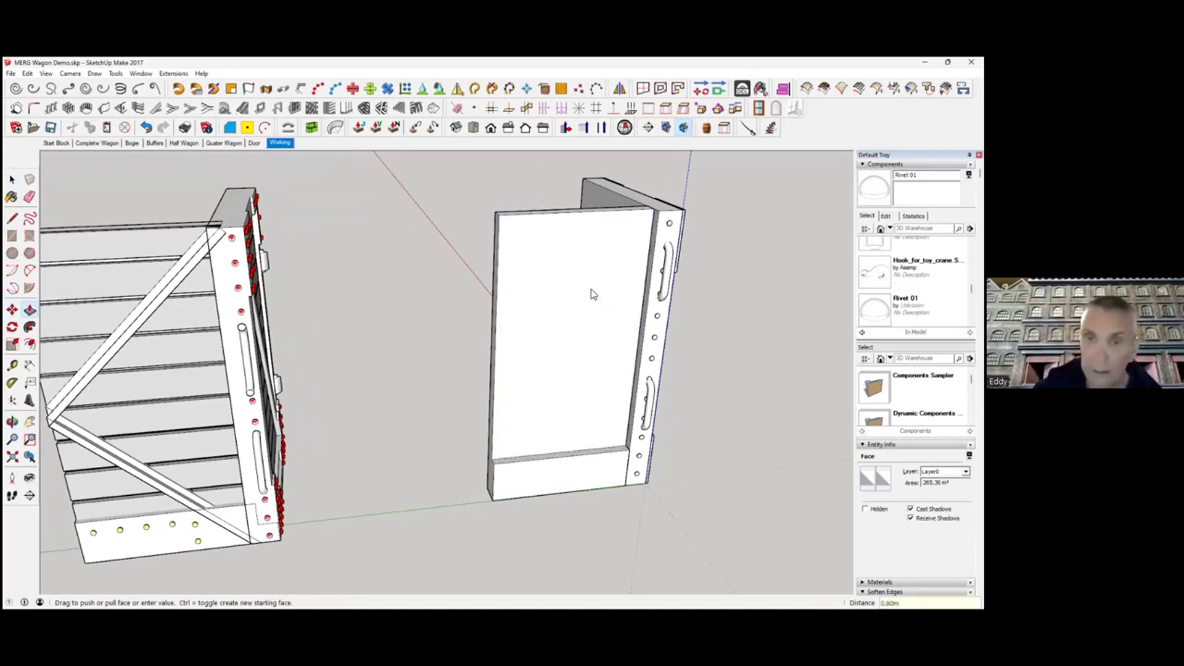
pyautogui.press('space')
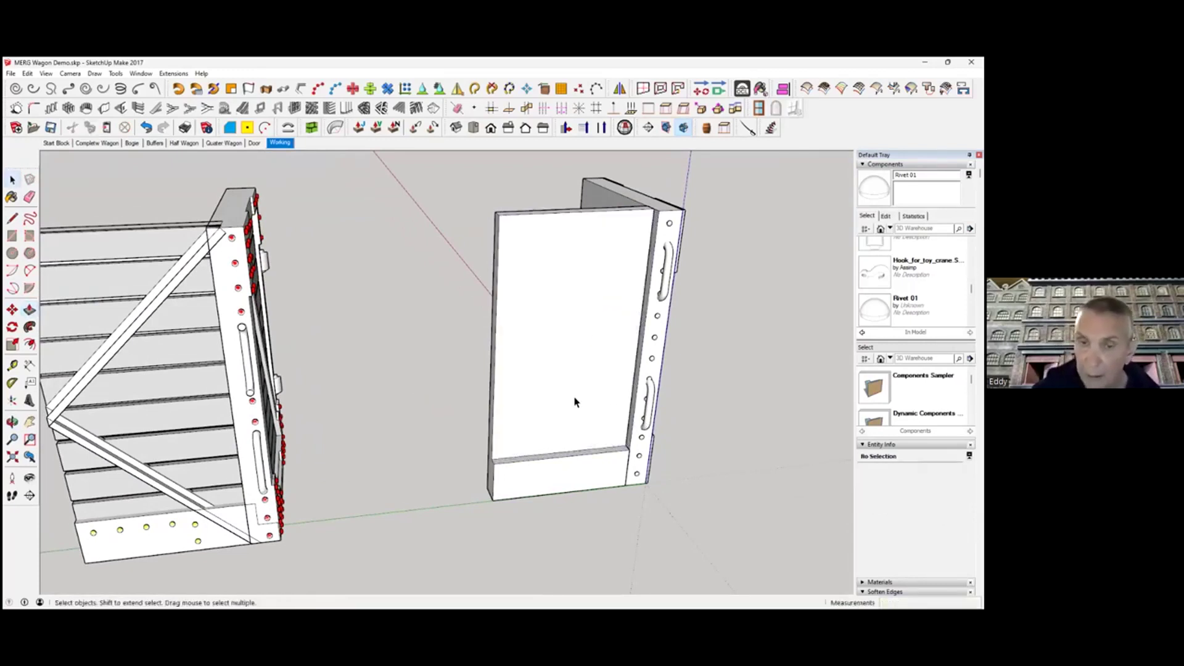
# - Copy the recessed outer face to the clipboard, and make the whole side panel a group
pyautogui.click(574, 399)
pyautogui.moveTo(600, 387); pyautogui.dragTo(530, 379, button='middle')
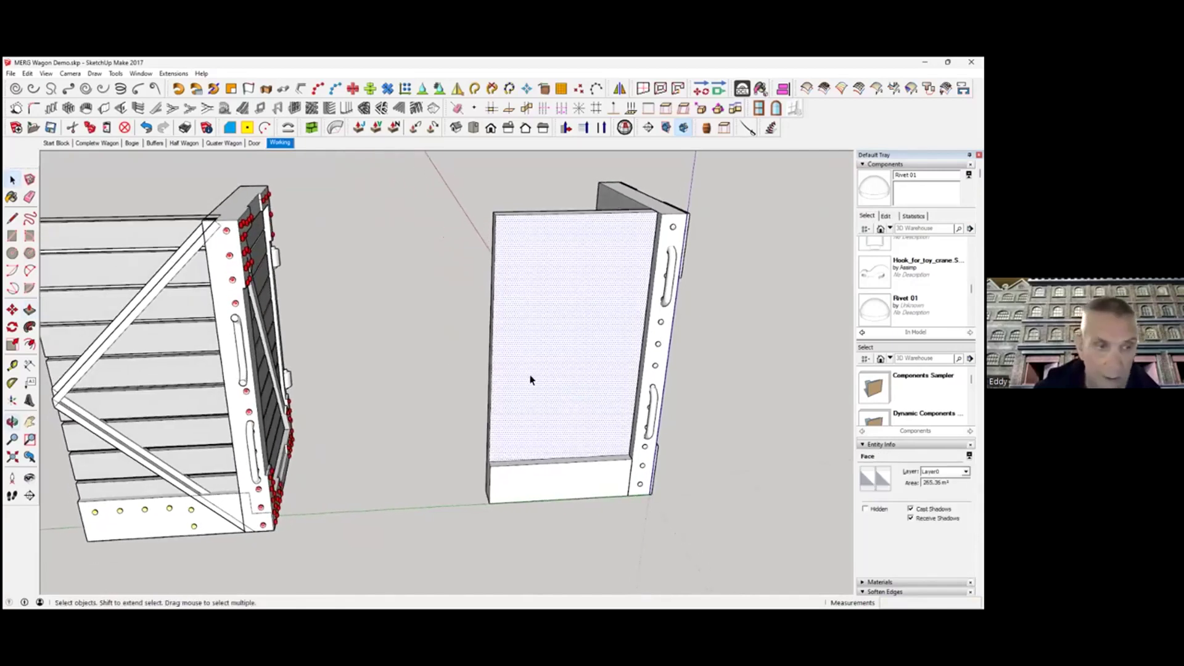
pyautogui.click(92, 131)
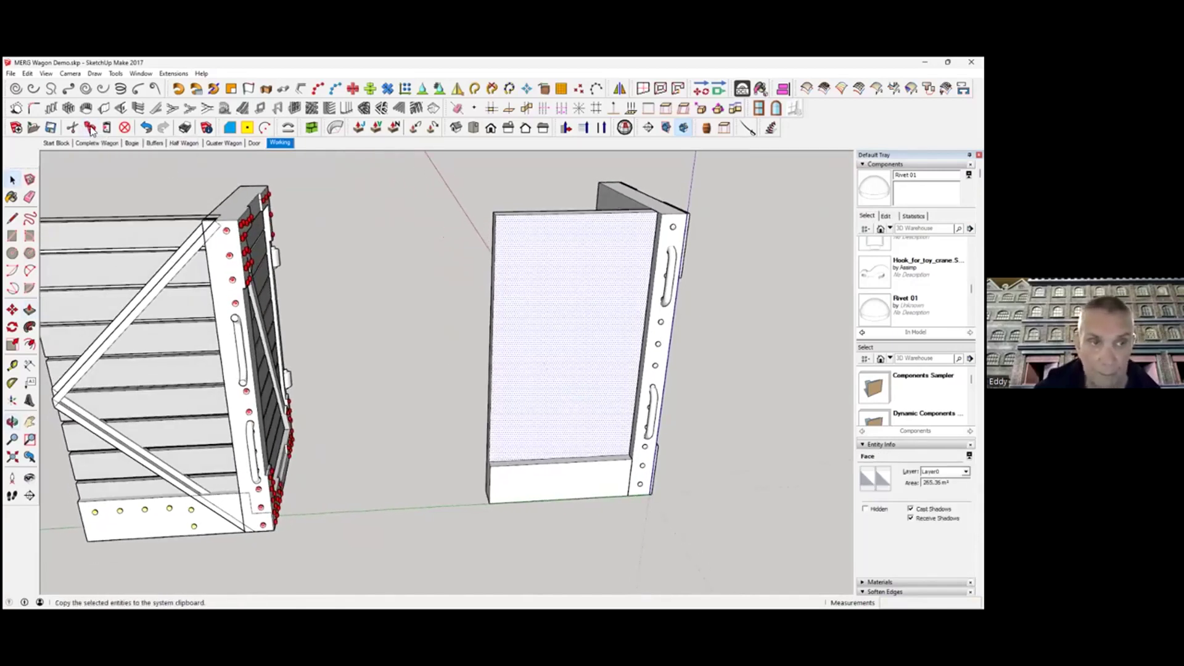
pyautogui.tripleClick(543, 394)
pyautogui.rightClick(543, 395)
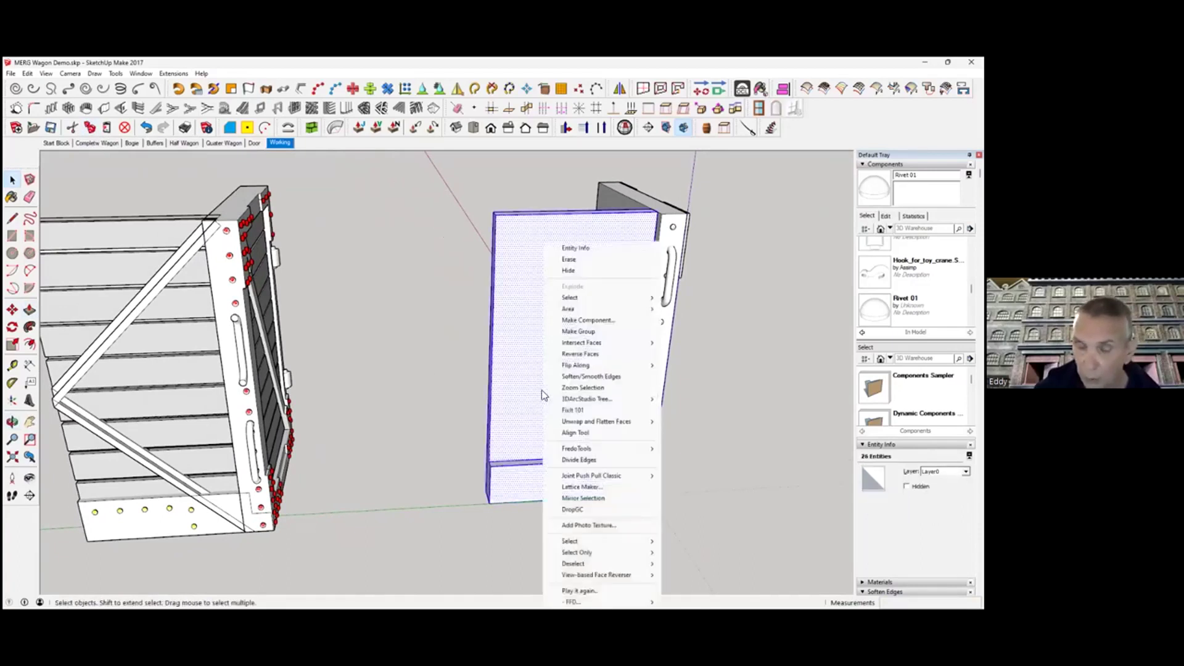
pyautogui.click(578, 331)
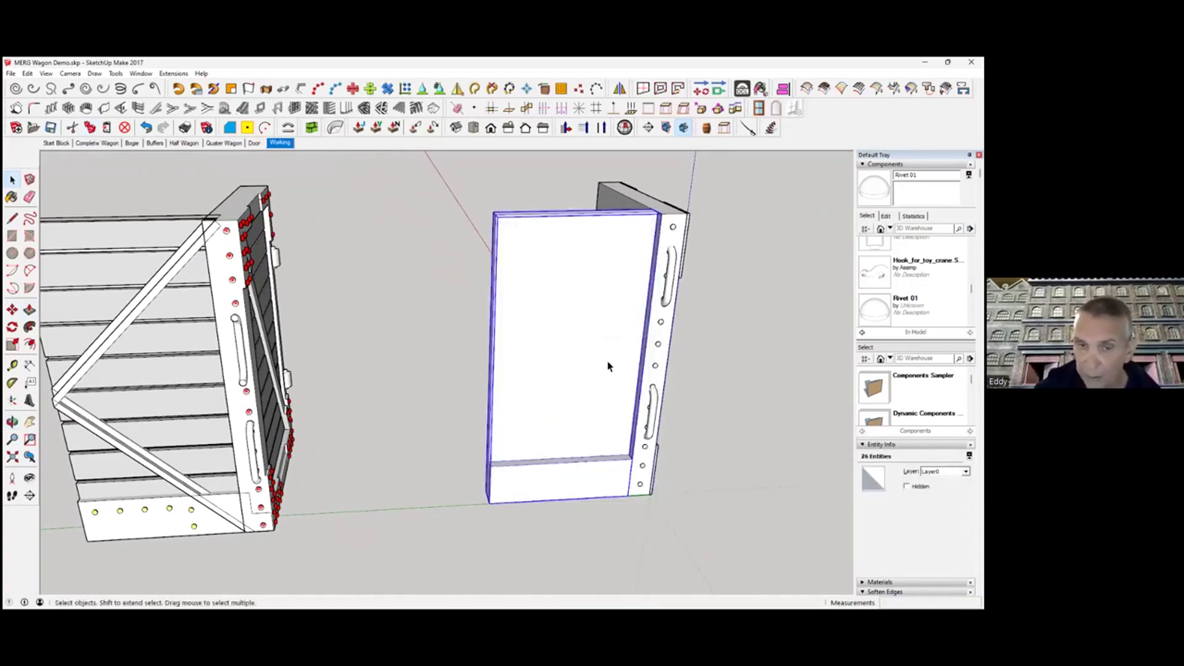
pyautogui.click(421, 290)
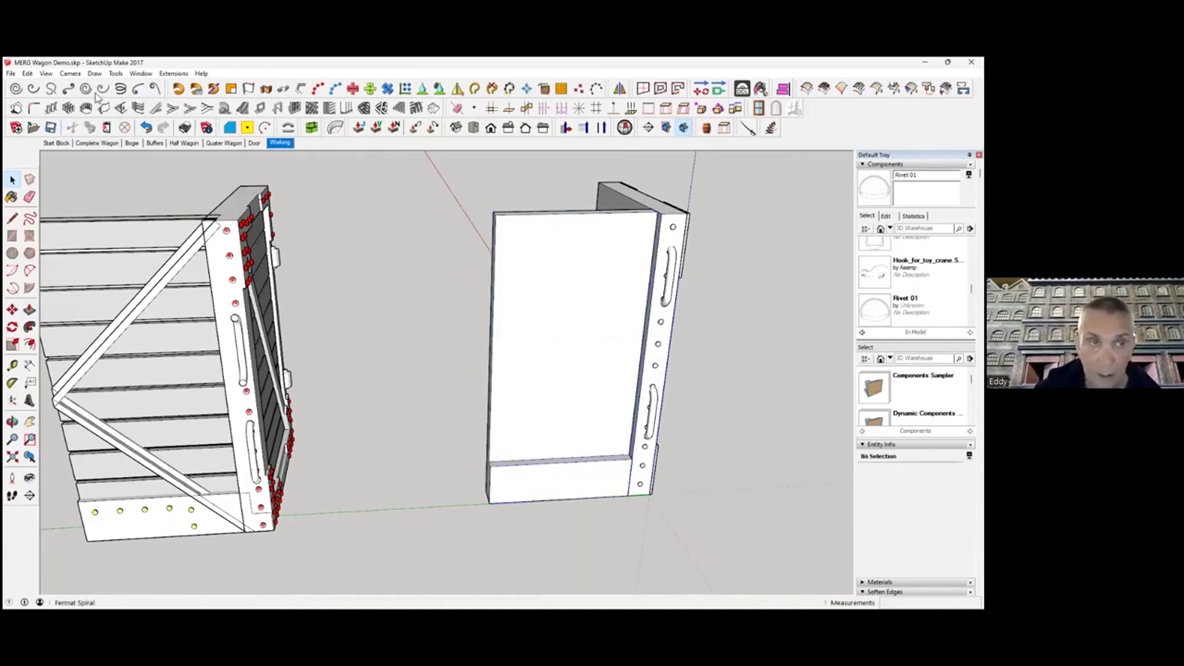
# - Paste the copied face in place over the side panel's recess
pyautogui.click(27, 74)
pyautogui.click(75, 146)
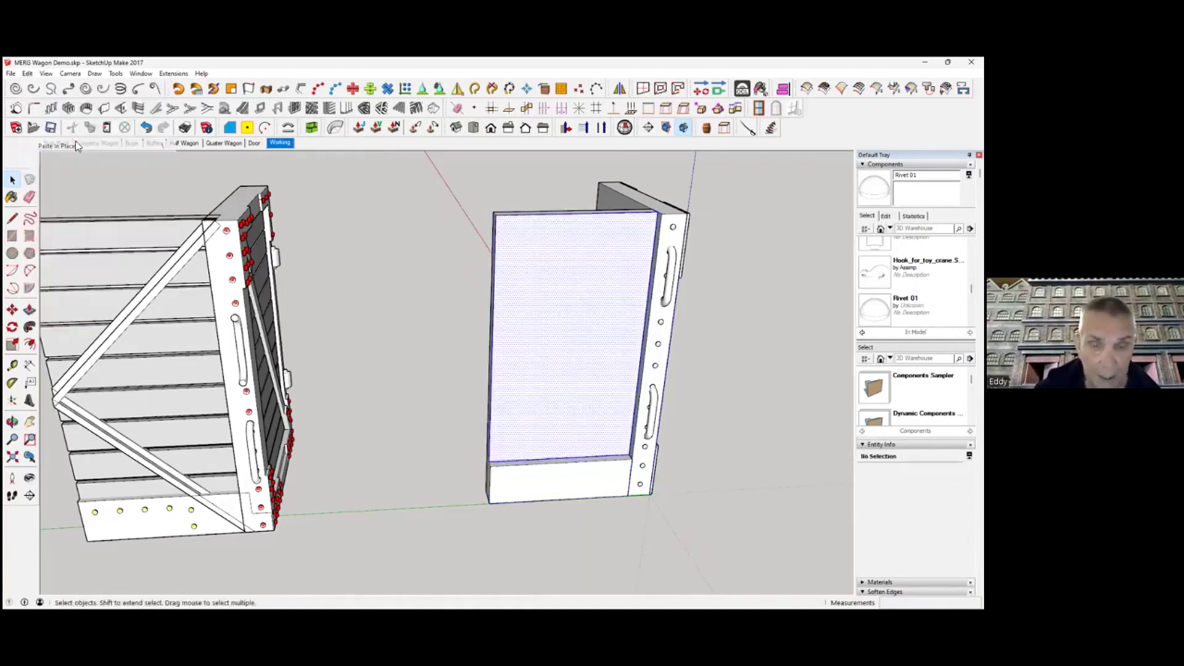
pyautogui.scroll(2, 555, 404)
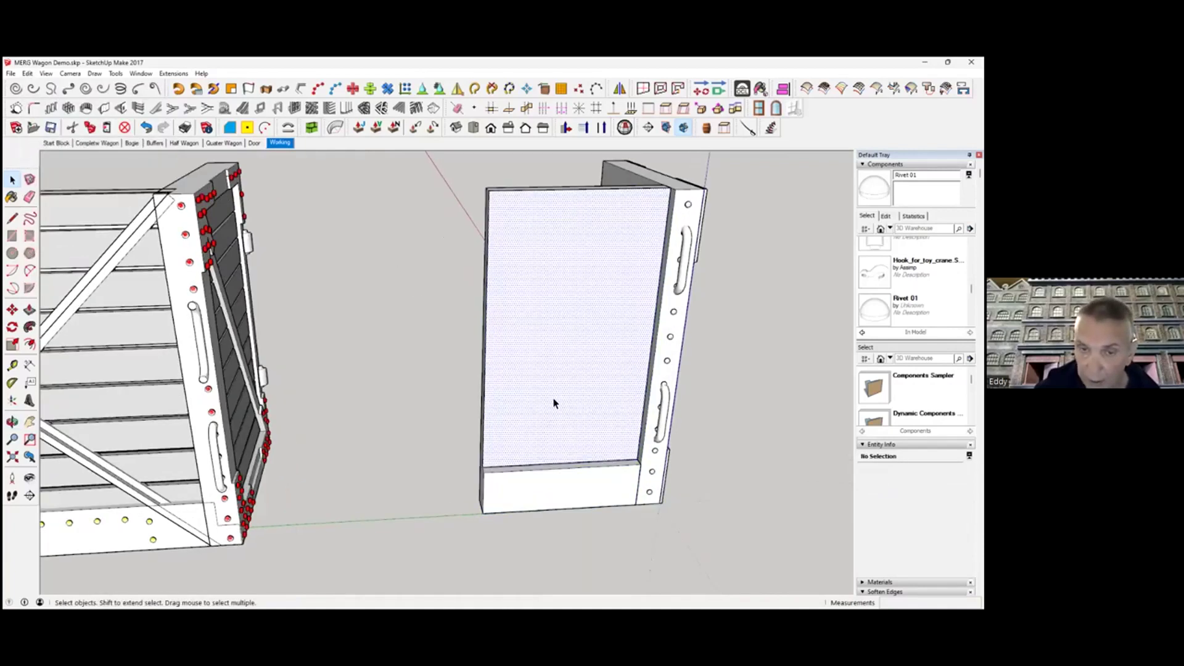
# - Clad the pasted face with Oob using the 01 Wood Cladding preset and a plank length of 999
pyautogui.click(541, 445)
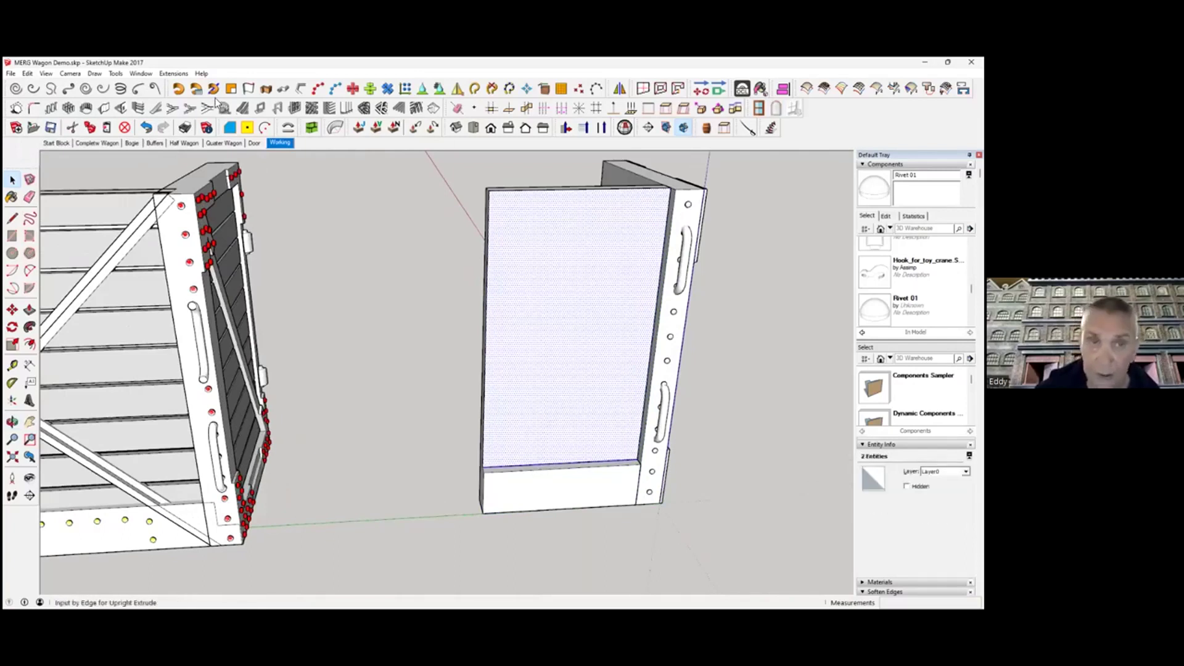
pyautogui.click(313, 128)
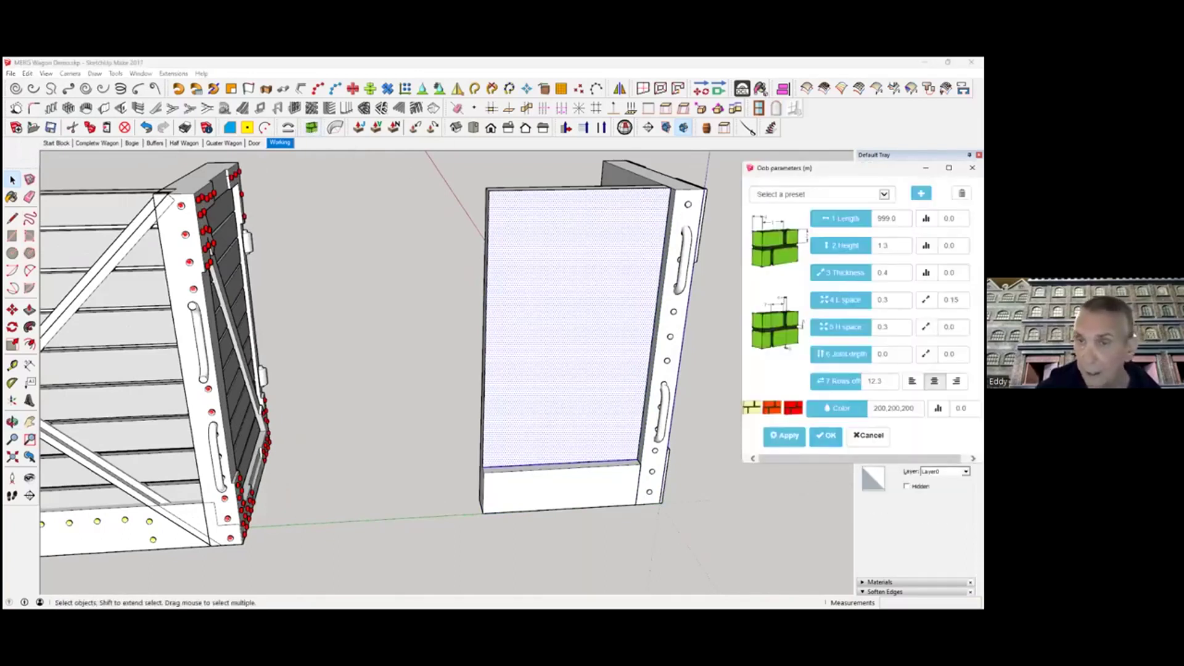
pyautogui.click(820, 194)
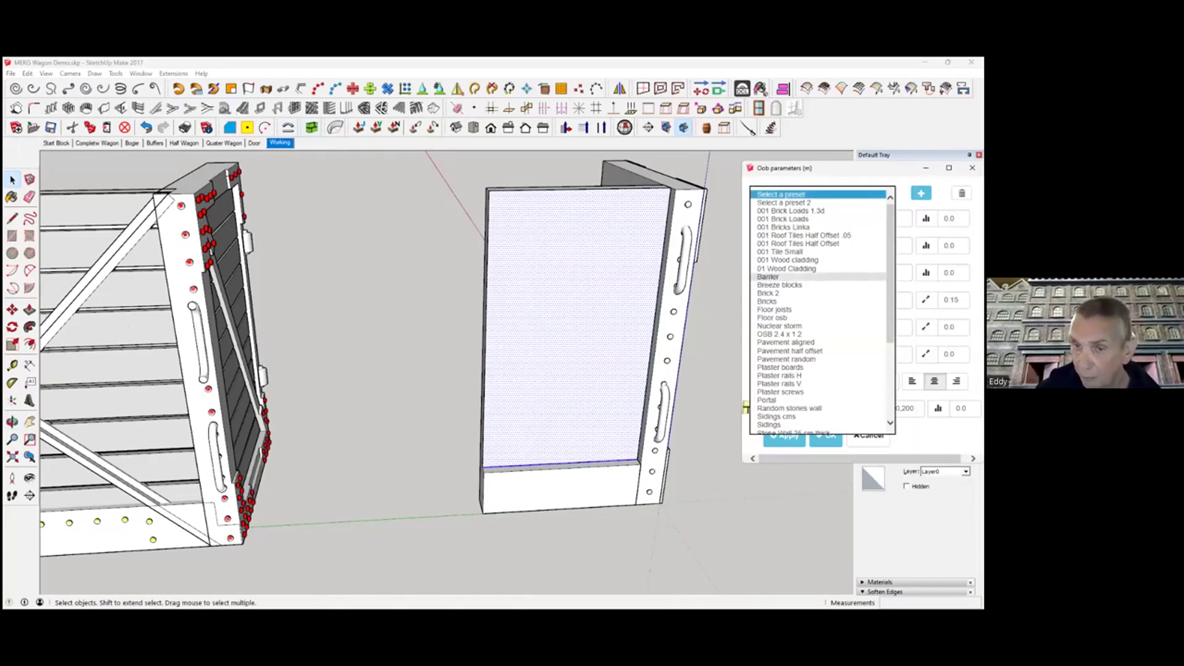
pyautogui.click(787, 268)
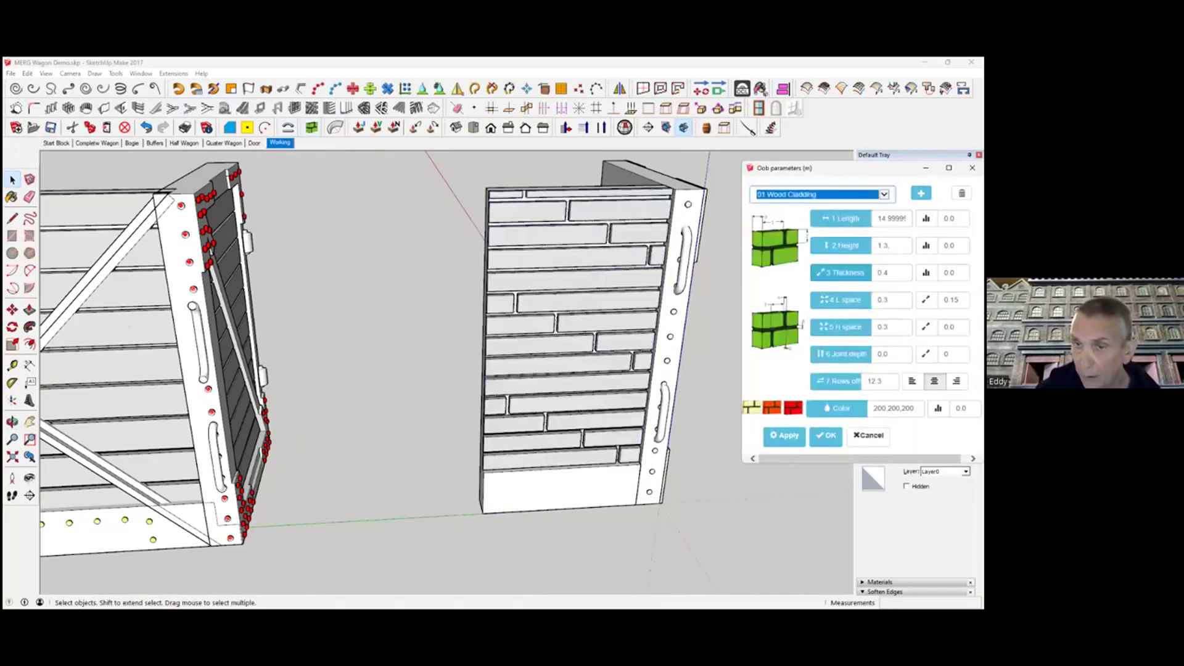
pyautogui.click(879, 218)
pyautogui.moveTo(878, 218); pyautogui.dragTo(910, 218)
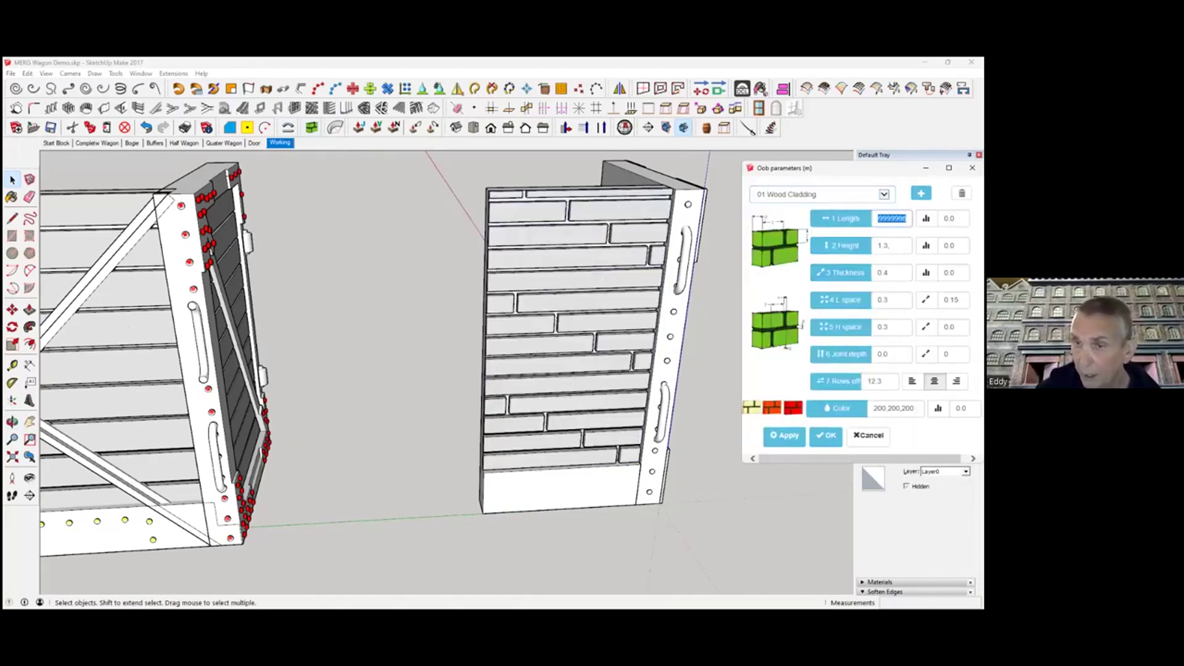
pyautogui.write('9')
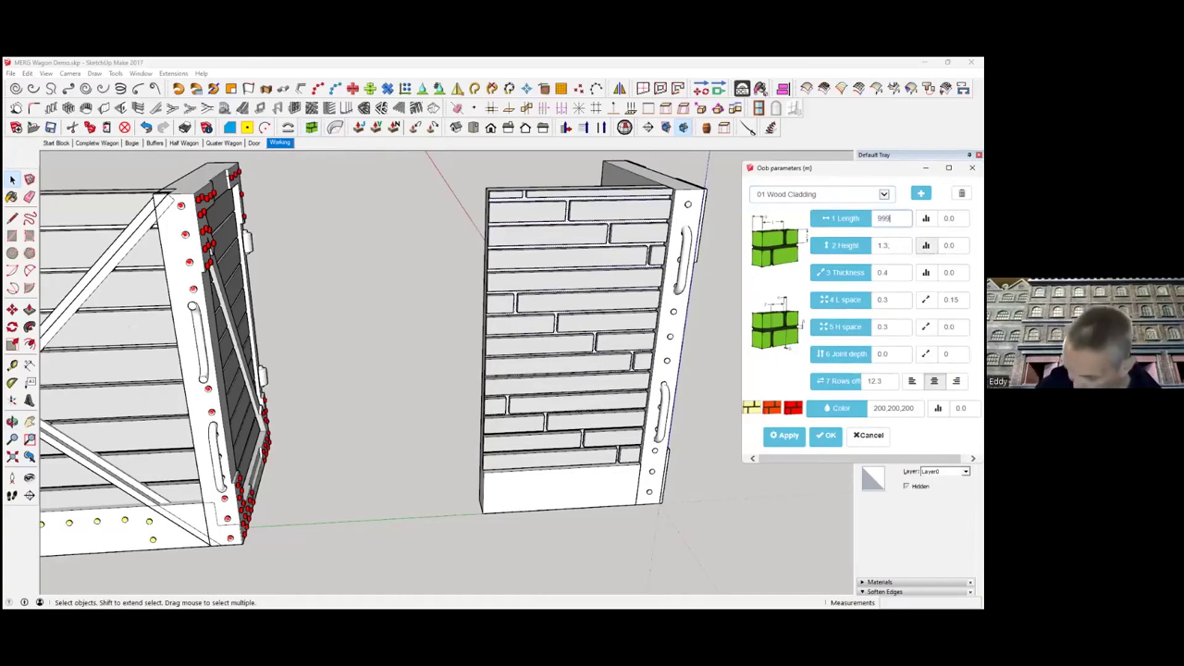
pyautogui.press('Return')
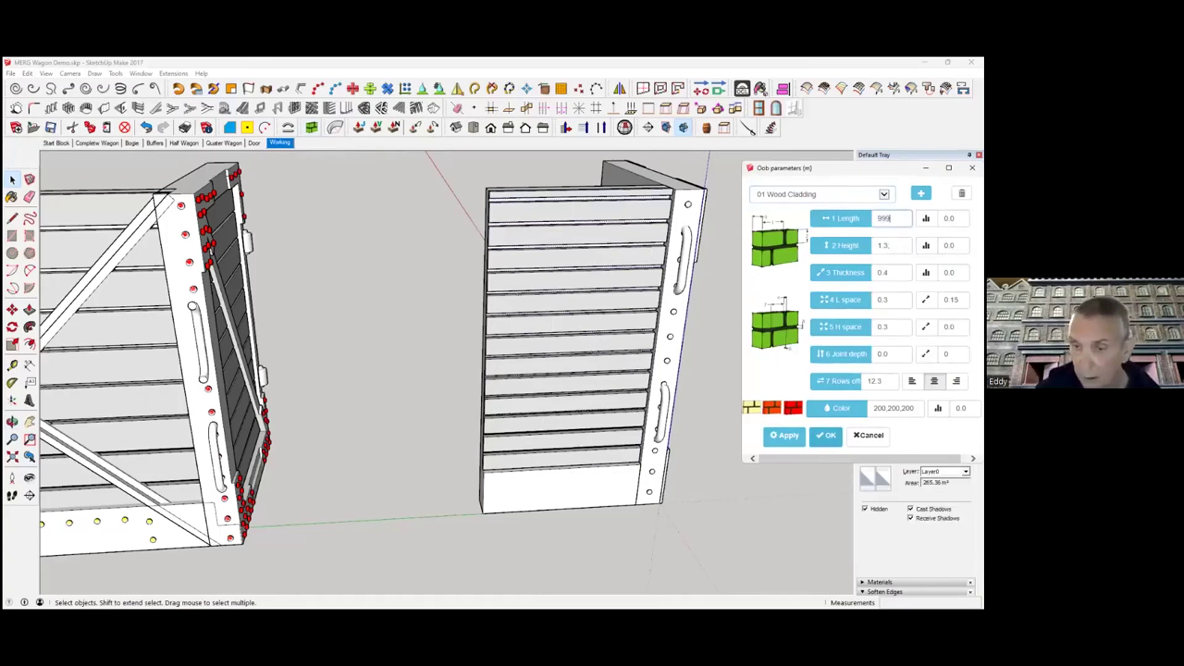
pyautogui.click(826, 435)
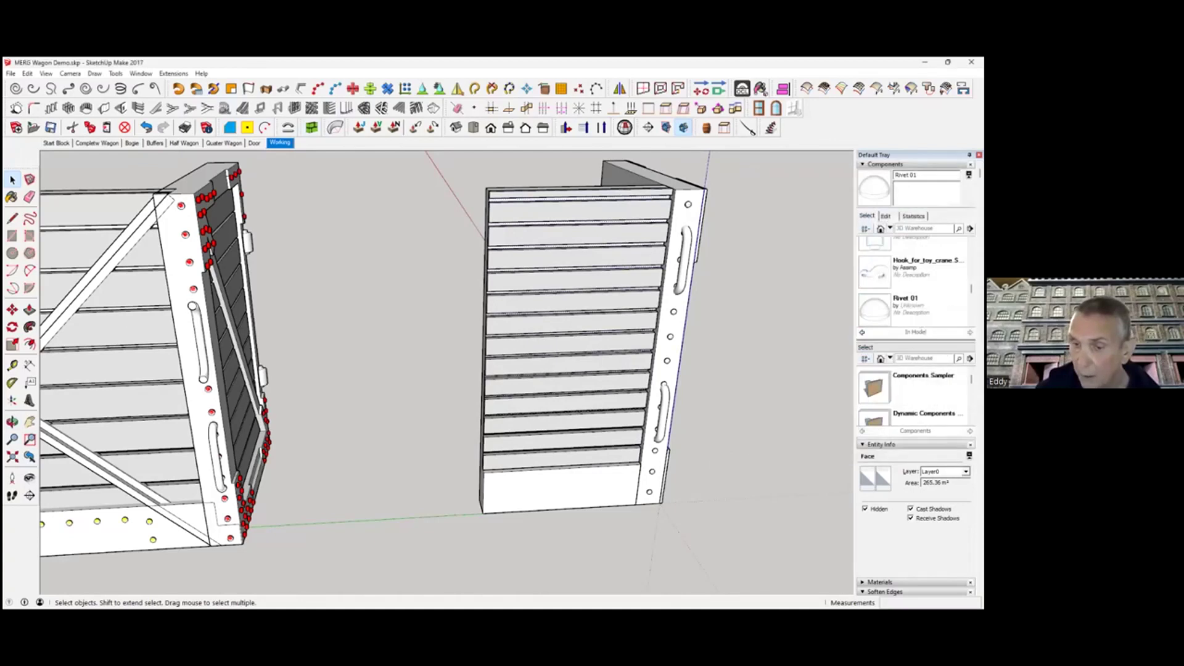
# - Group the cladding together with the side panel group
pyautogui.click(610, 452)
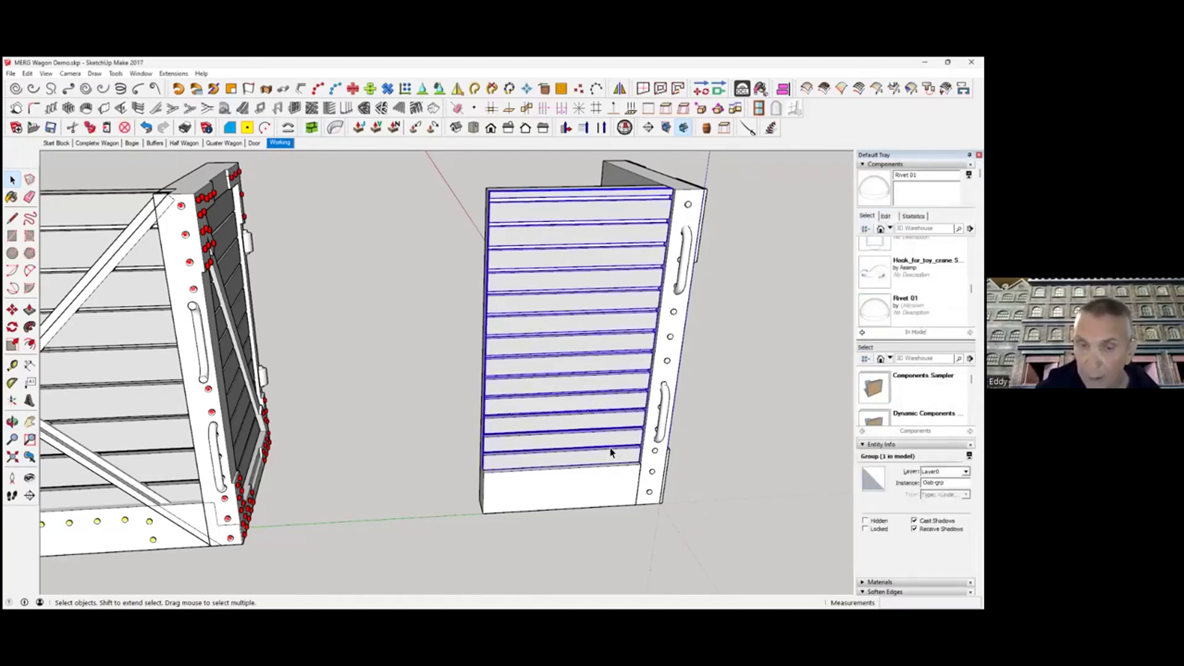
pyautogui.keyDown('ctrl'); pyautogui.click(580, 494); pyautogui.keyUp('ctrl')
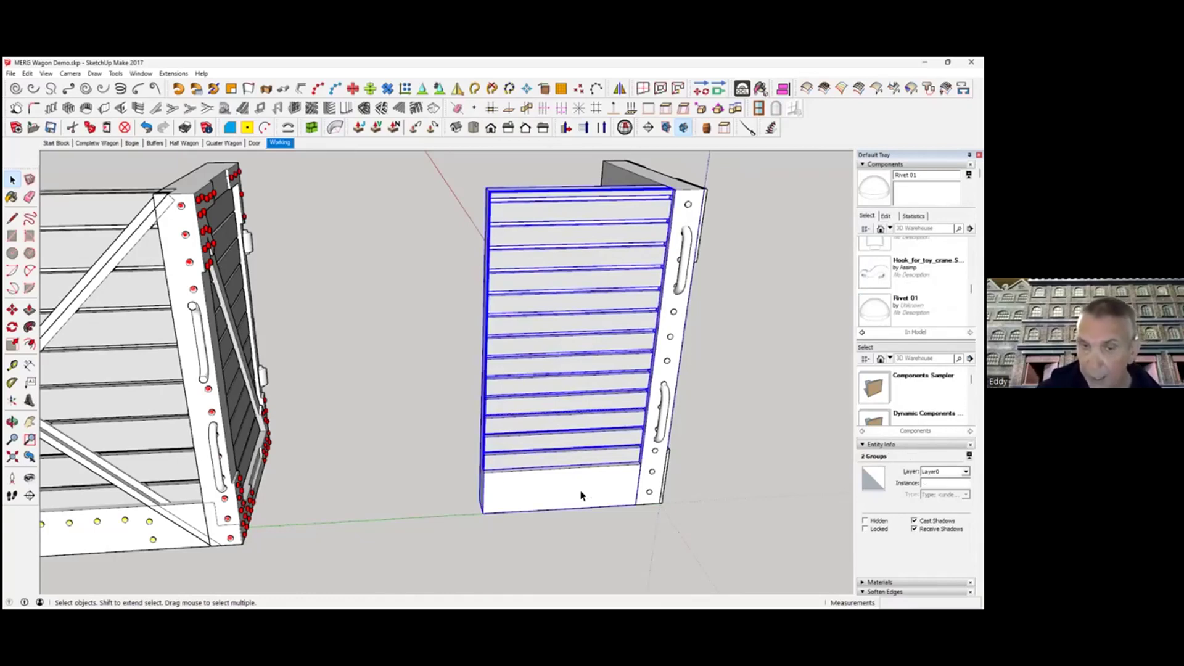
pyautogui.rightClick(580, 494)
pyautogui.click(630, 213)
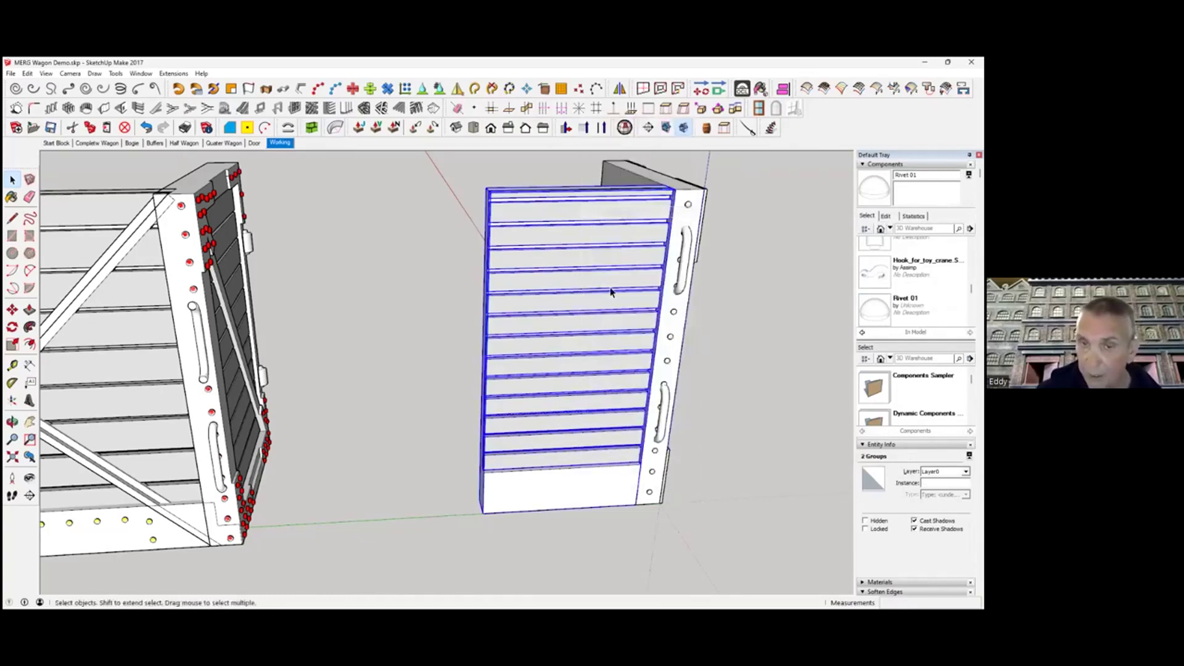
# - Hide the combined side panel group and delete the leftover pasted face with its outline
pyautogui.rightClick(580, 424)
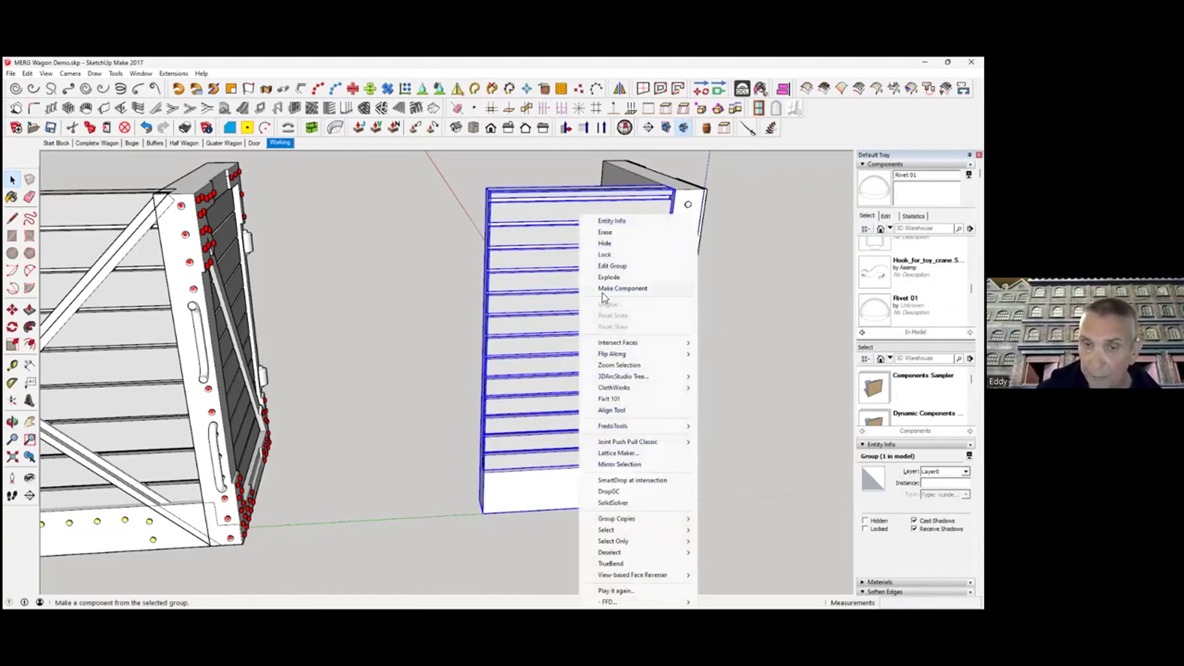
pyautogui.click(612, 254)
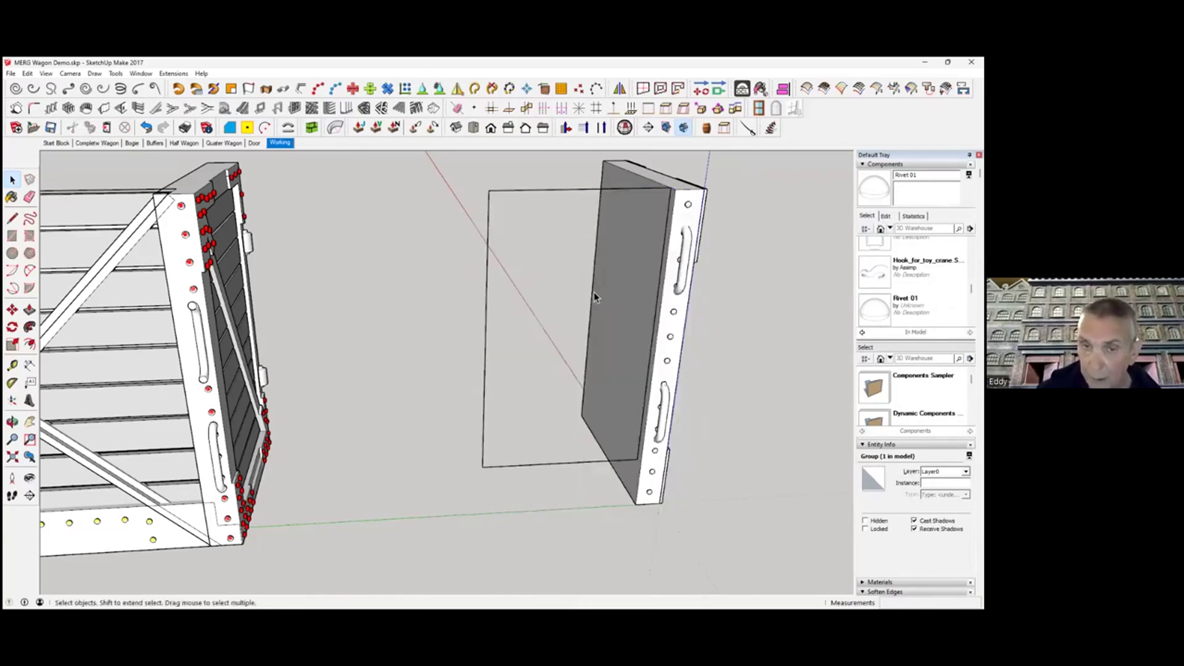
pyautogui.doubleClick(485, 389)
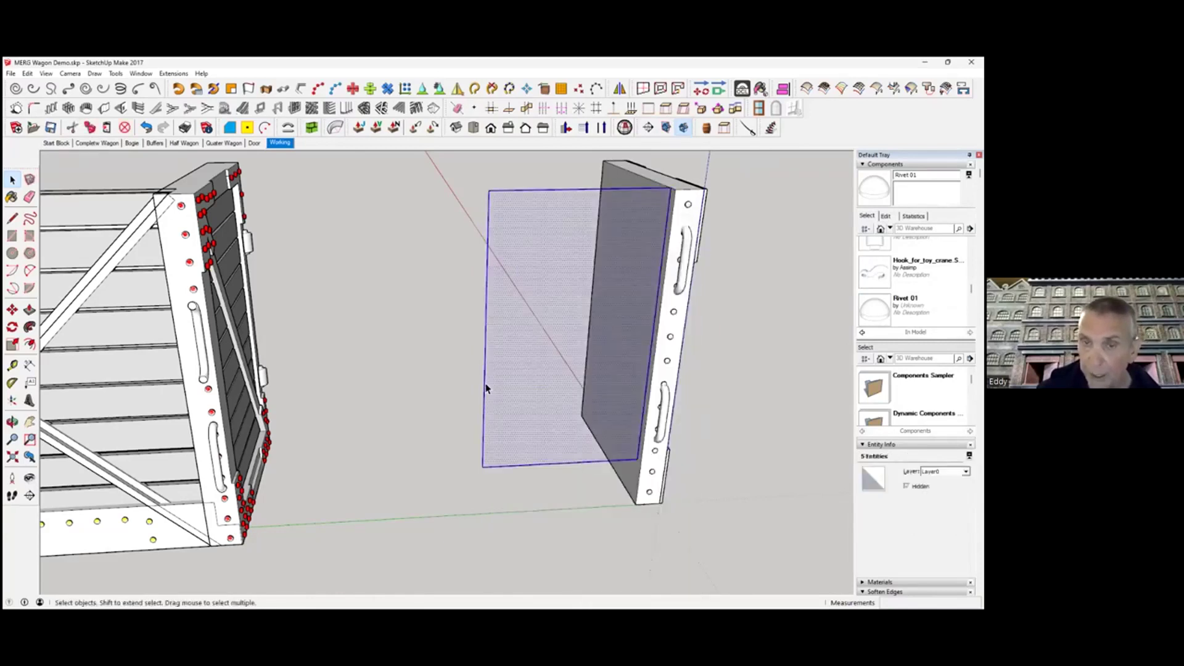
pyautogui.press('Delete')
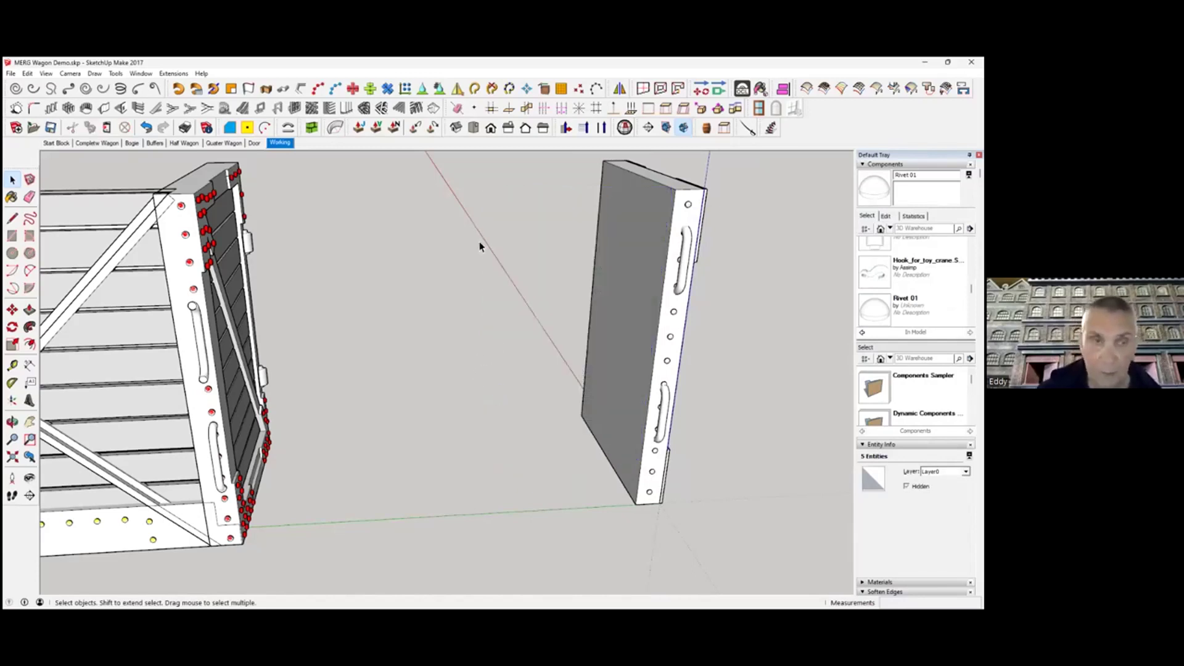
# - Unhide all hidden geometry
pyautogui.click(27, 73)
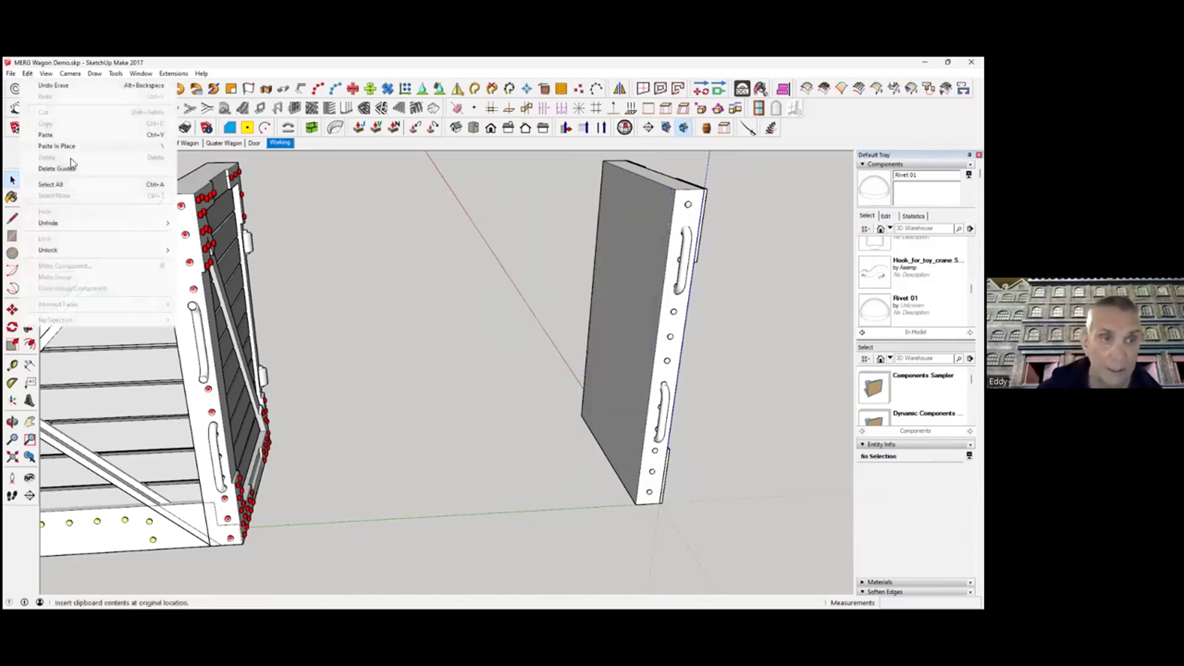
pyautogui.moveTo(71, 222)
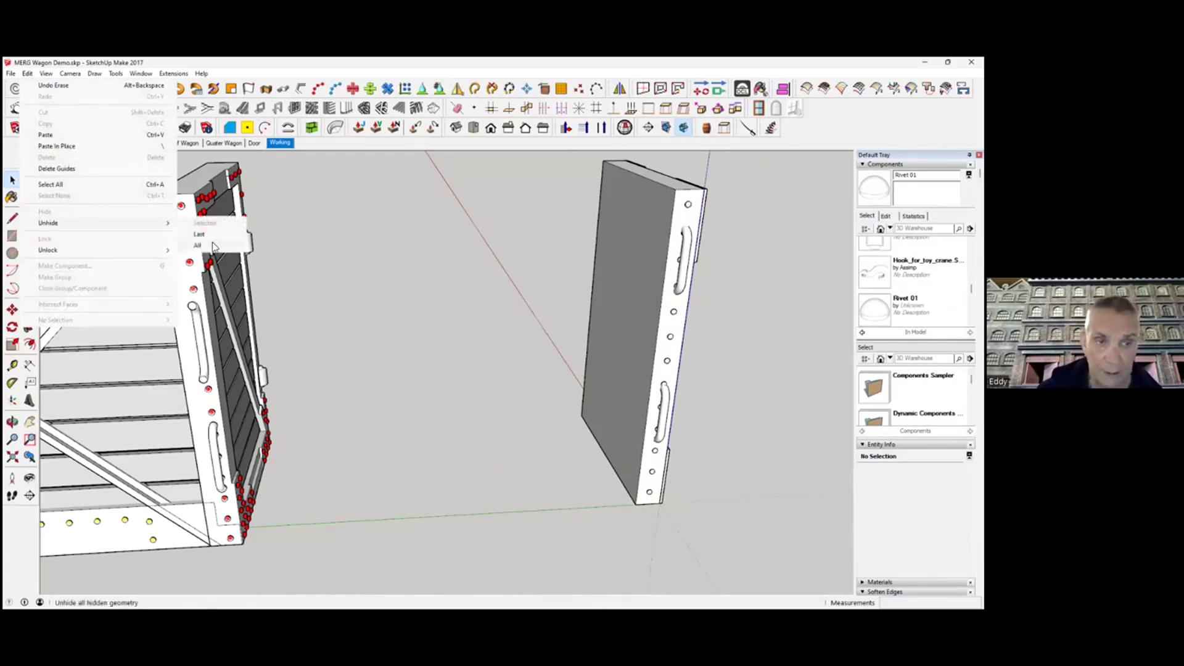
pyautogui.click(211, 247)
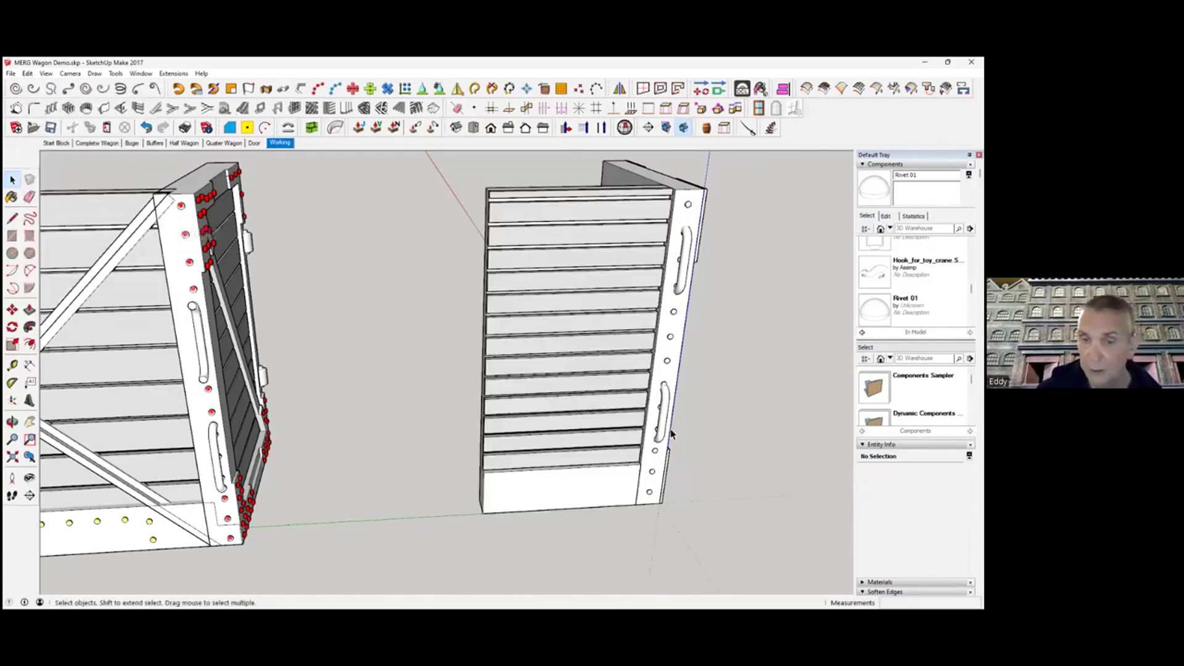
# - Compare the clad side panel with the planked and braced reference model
pyautogui.moveTo(678, 410); pyautogui.dragTo(748, 379, button='middle')
pyautogui.keyDown('shift'); pyautogui.moveTo(57, 373); pyautogui.dragTo(169, 378, button='middle'); pyautogui.keyUp('shift')
pyautogui.moveTo(502, 404); pyautogui.dragTo(511, 380, button='middle')
pyautogui.moveTo(136, 393); pyautogui.dragTo(143, 405, button='middle')
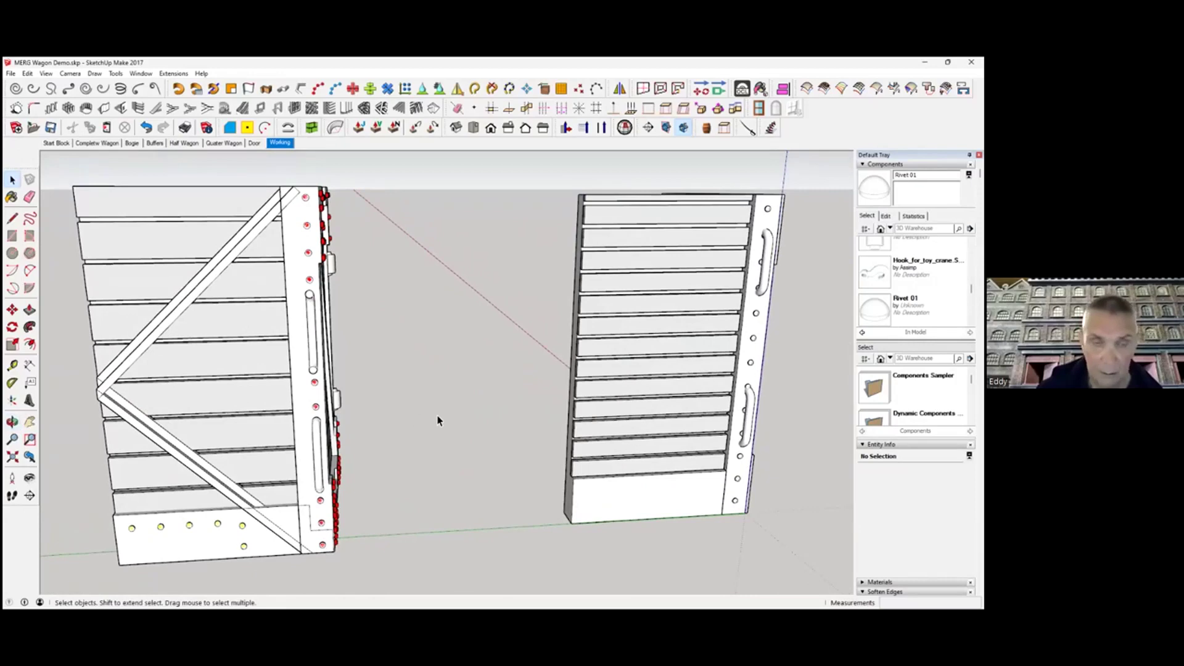
pyautogui.moveTo(618, 439); pyautogui.dragTo(786, 414, button='middle')
pyautogui.scroll(1, 296, 344)
pyautogui.moveTo(312, 341); pyautogui.dragTo(520, 357, button='middle')
pyautogui.click(521, 357)
pyautogui.rightClick(518, 356)
pyautogui.press('Escape')
pyautogui.click(386, 367)
# - Hide the cladding group inside the side panel group, and exit the group
pyautogui.doubleClick(537, 382)
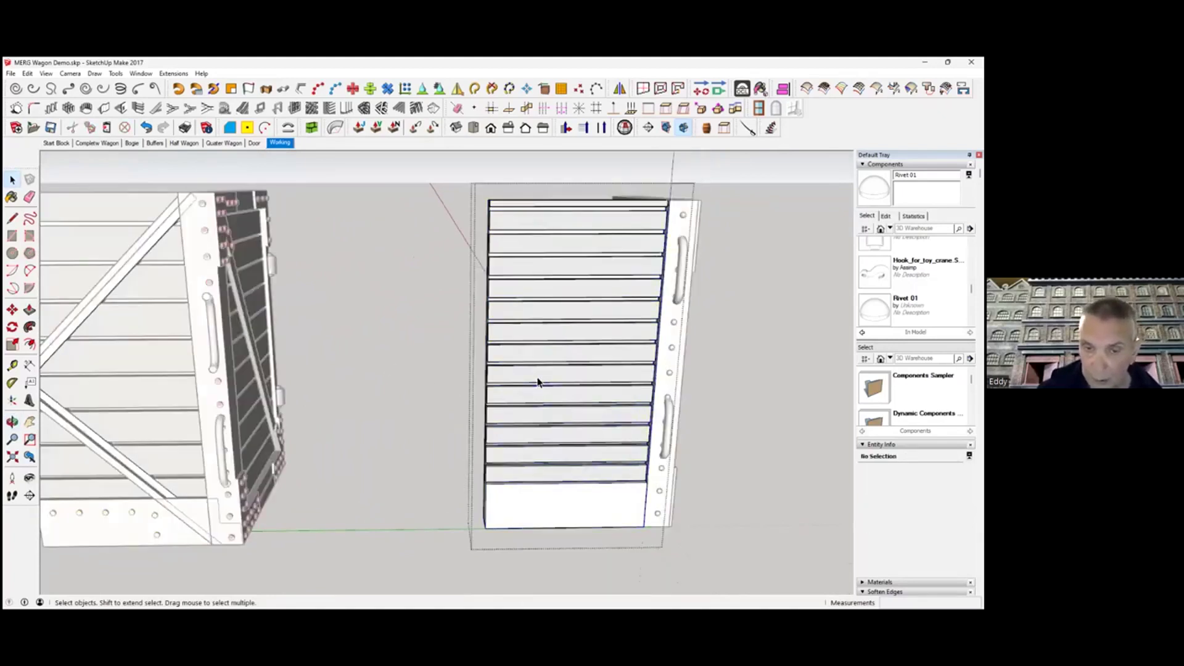
pyautogui.click(537, 380)
pyautogui.rightClick(537, 380)
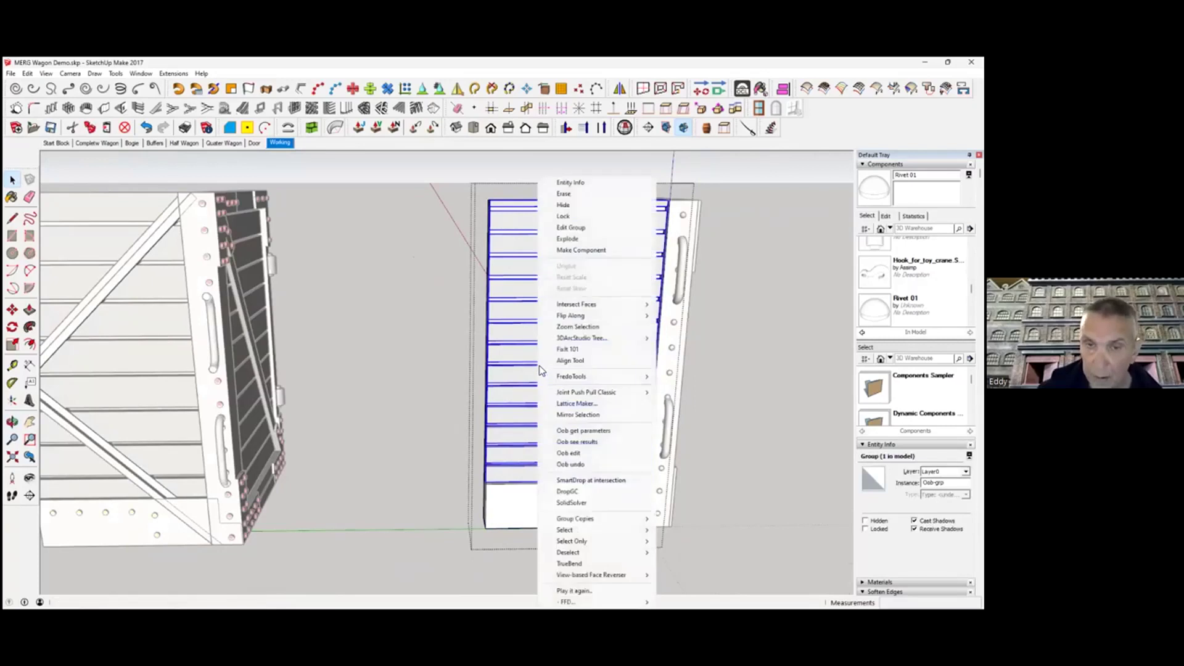
pyautogui.click(582, 205)
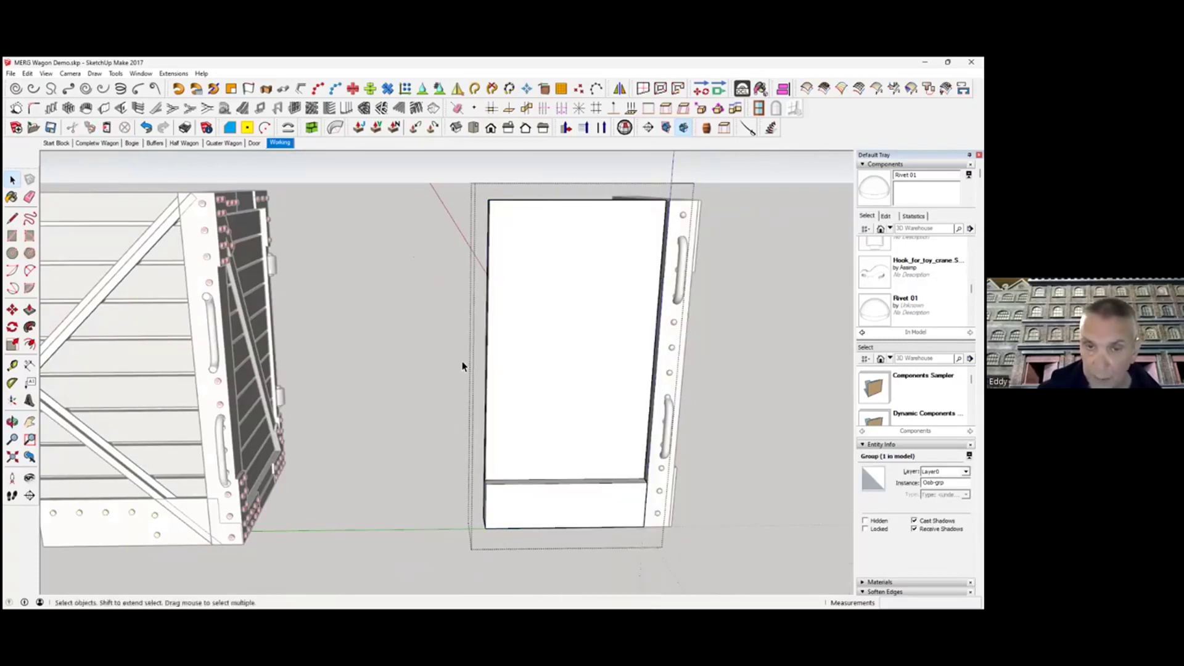
pyautogui.click(398, 377)
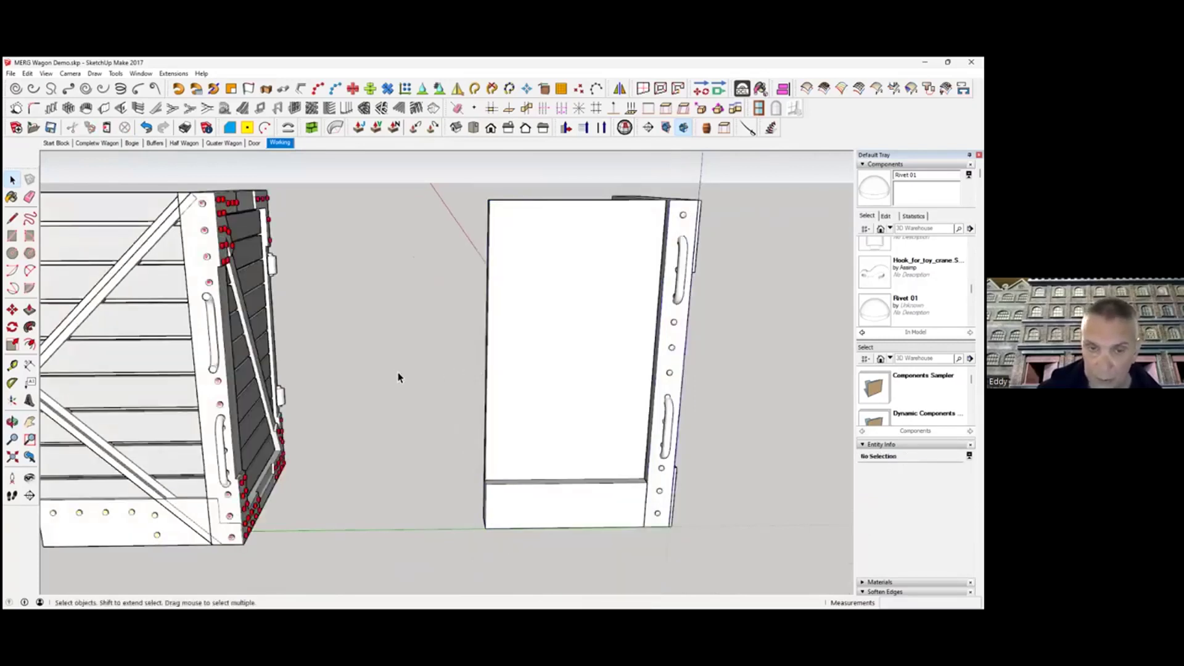
pyautogui.moveTo(507, 365); pyautogui.dragTo(450, 343, button='middle')
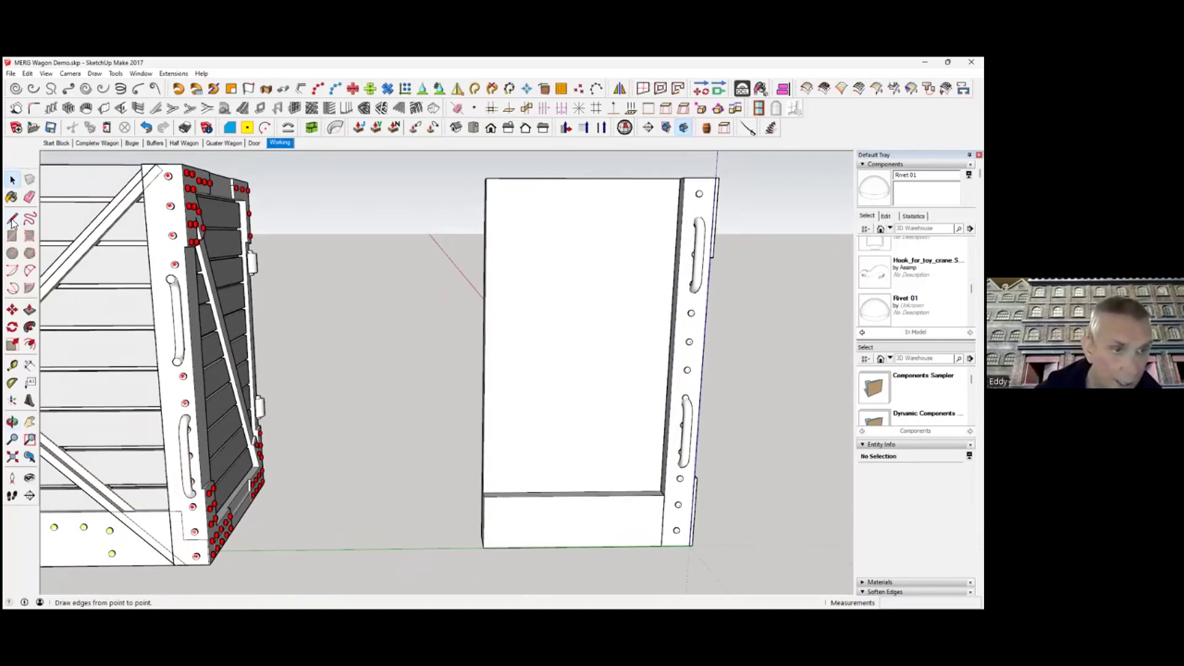
# - Place horizontal guides on the recessed panel 1 m below its top edge and 1 m above the bottom rail
pyautogui.click(12, 366)
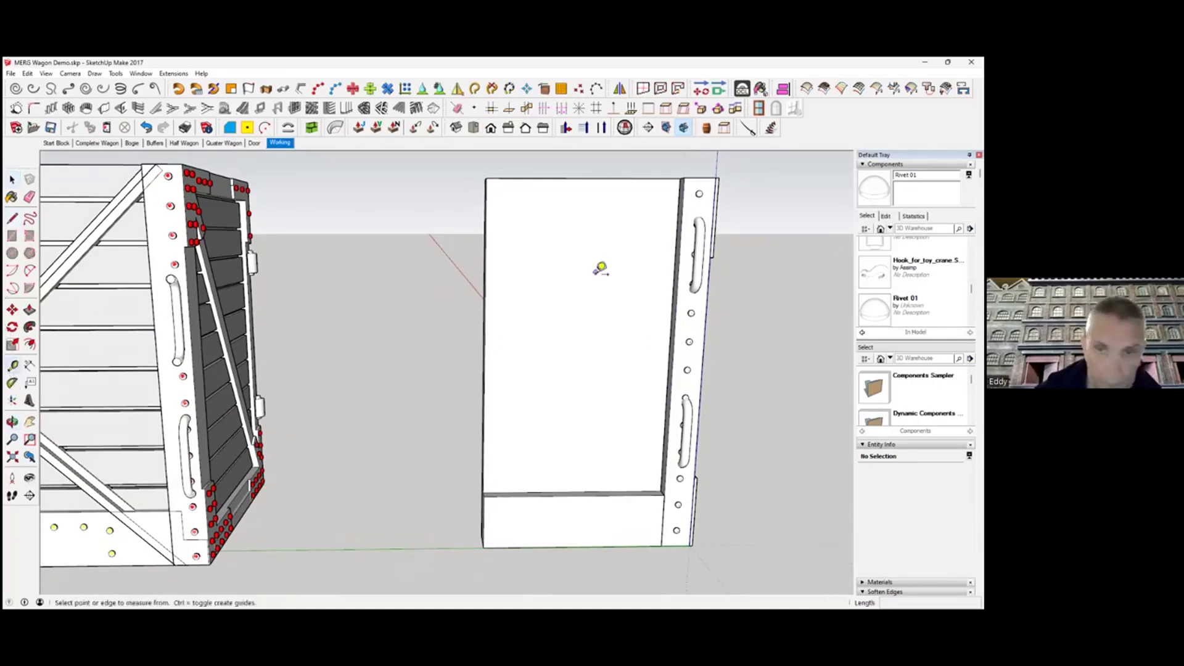
pyautogui.click(625, 180)
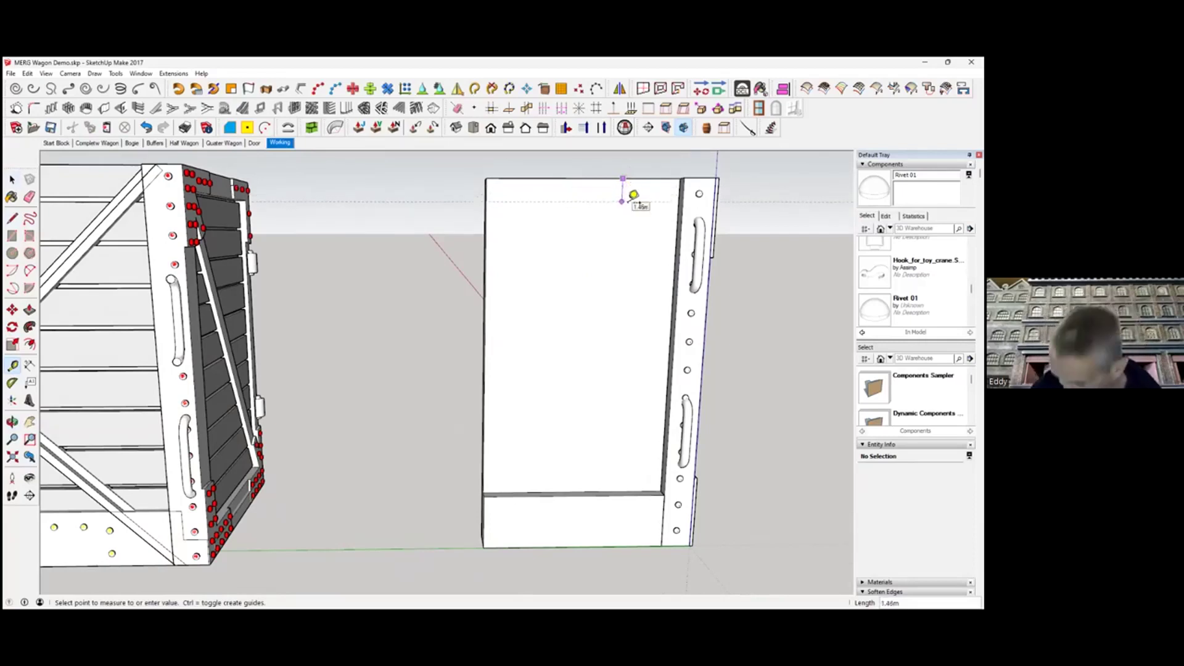
pyautogui.click(633, 195)
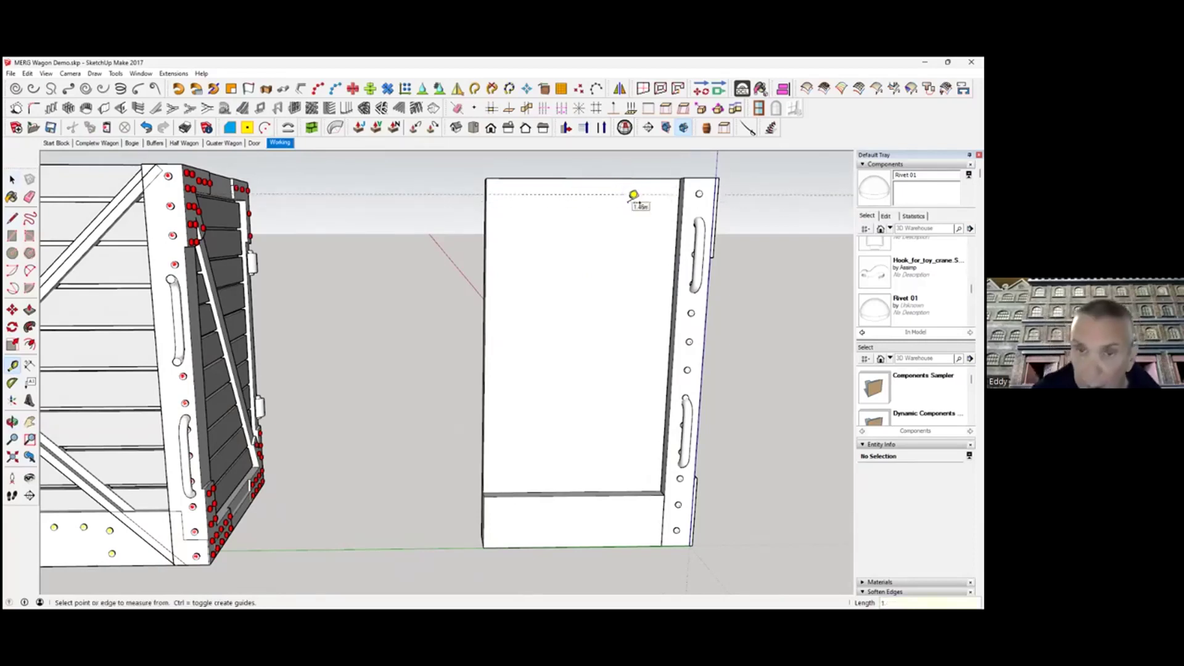
pyautogui.click(585, 492)
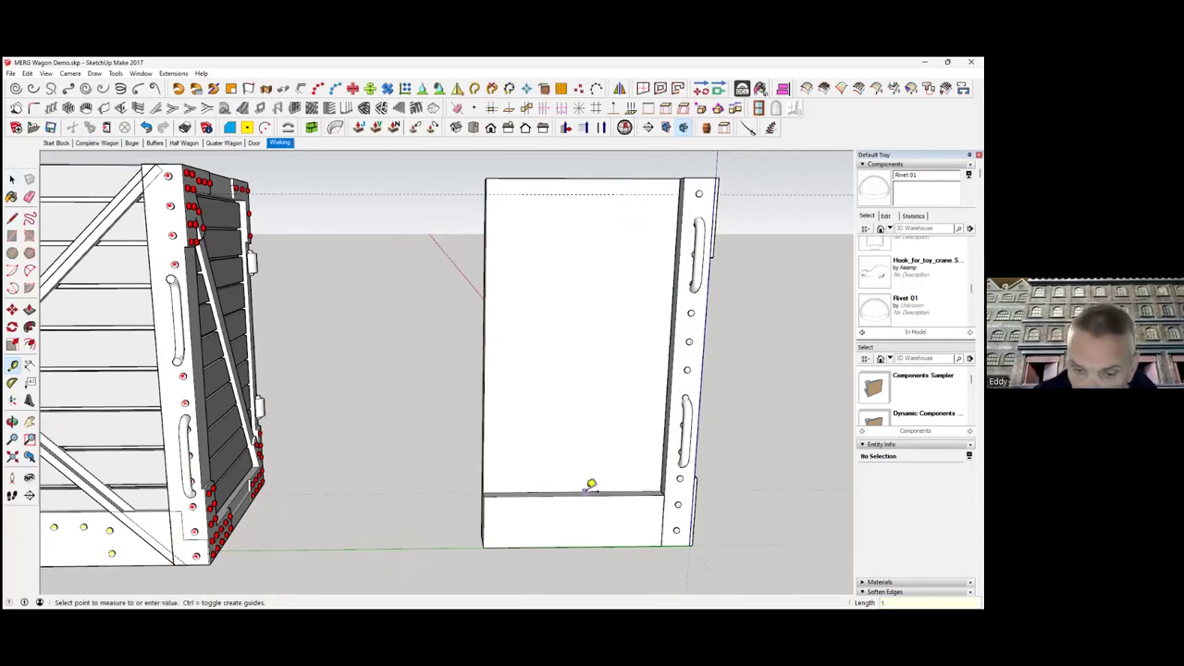
pyautogui.click(595, 455)
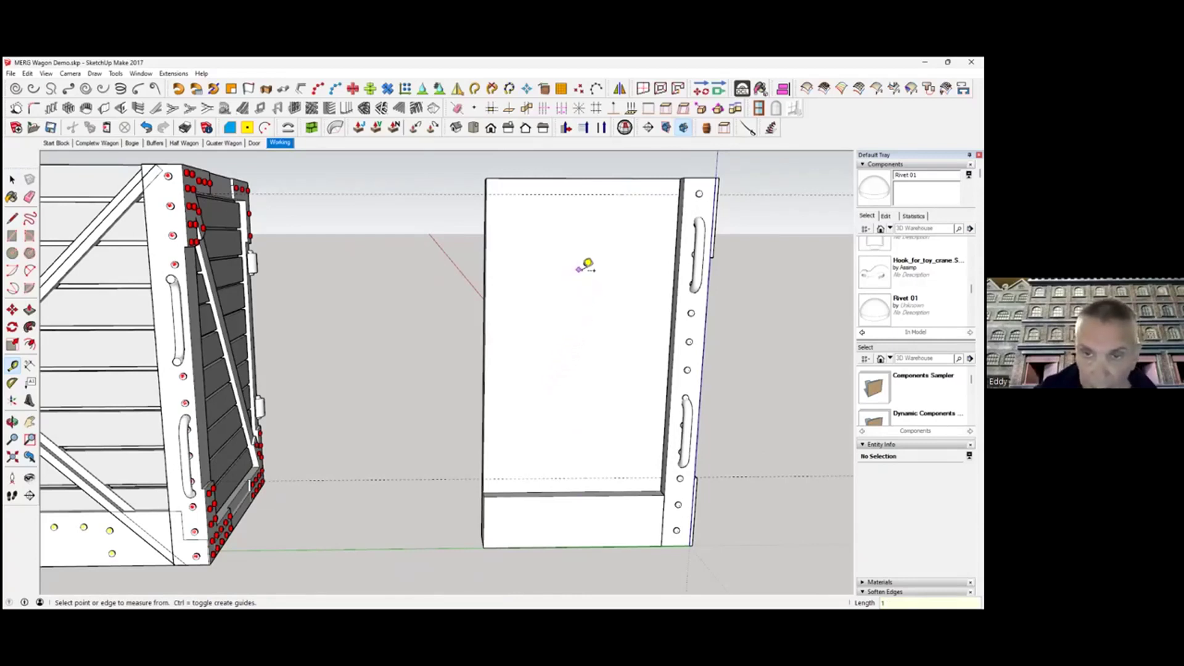
# - Add a second horizontal guide 1 m inward from each of the upper and lower guides
pyautogui.click(668, 192)
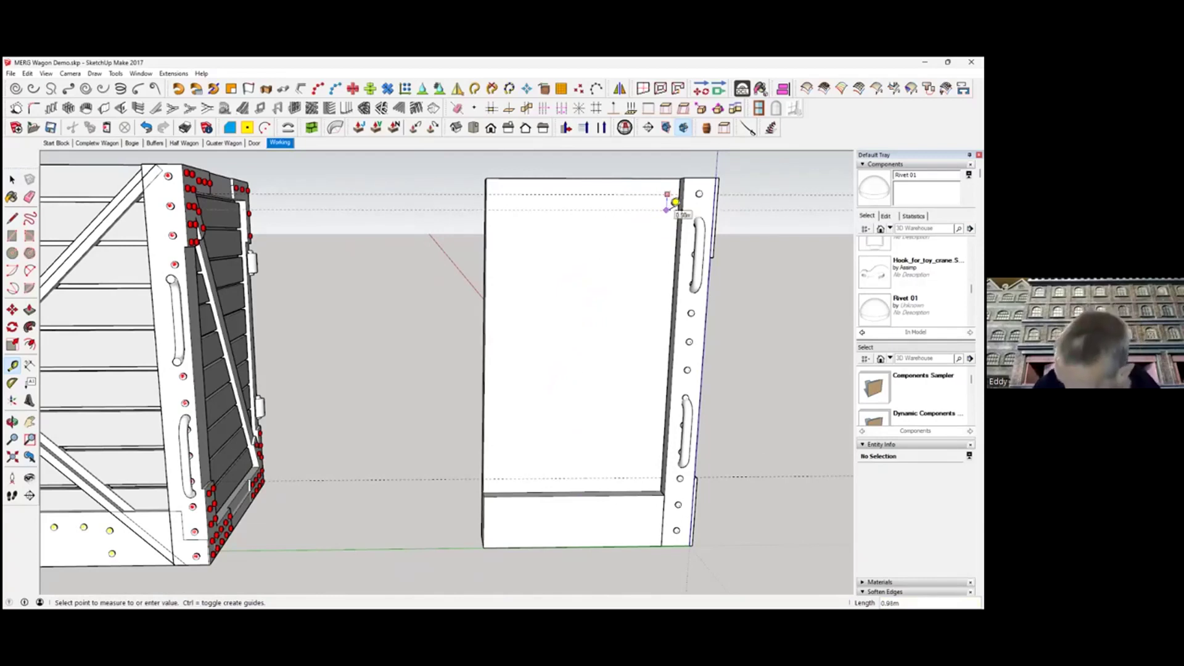
pyautogui.click(676, 202)
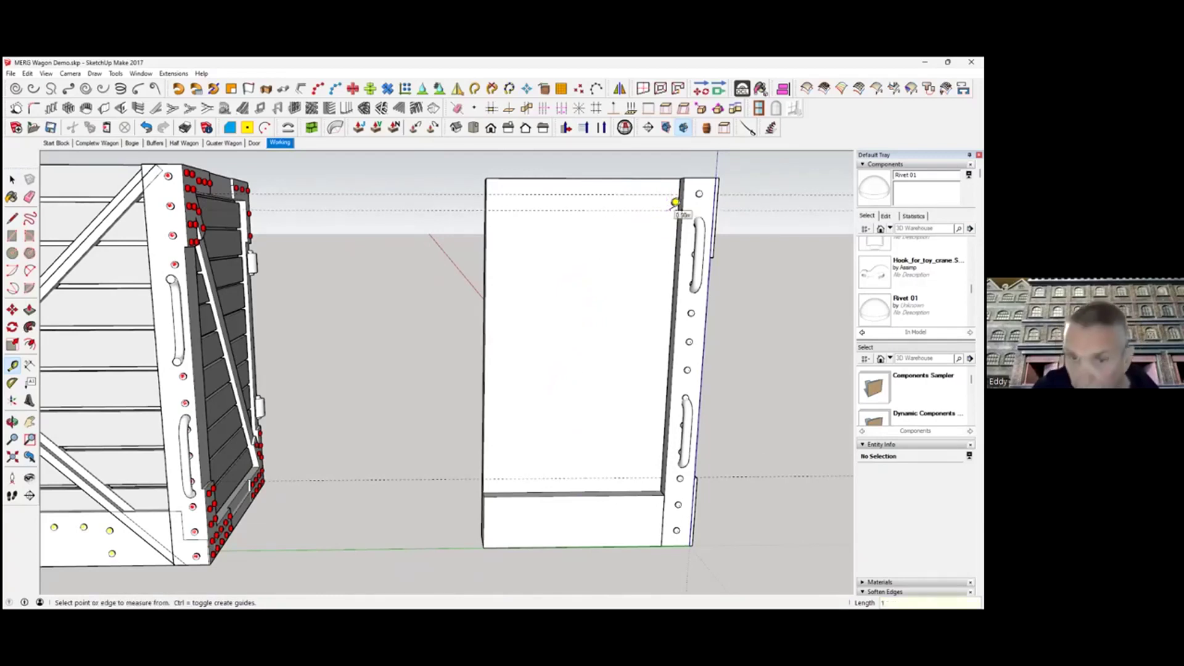
pyautogui.click(629, 477)
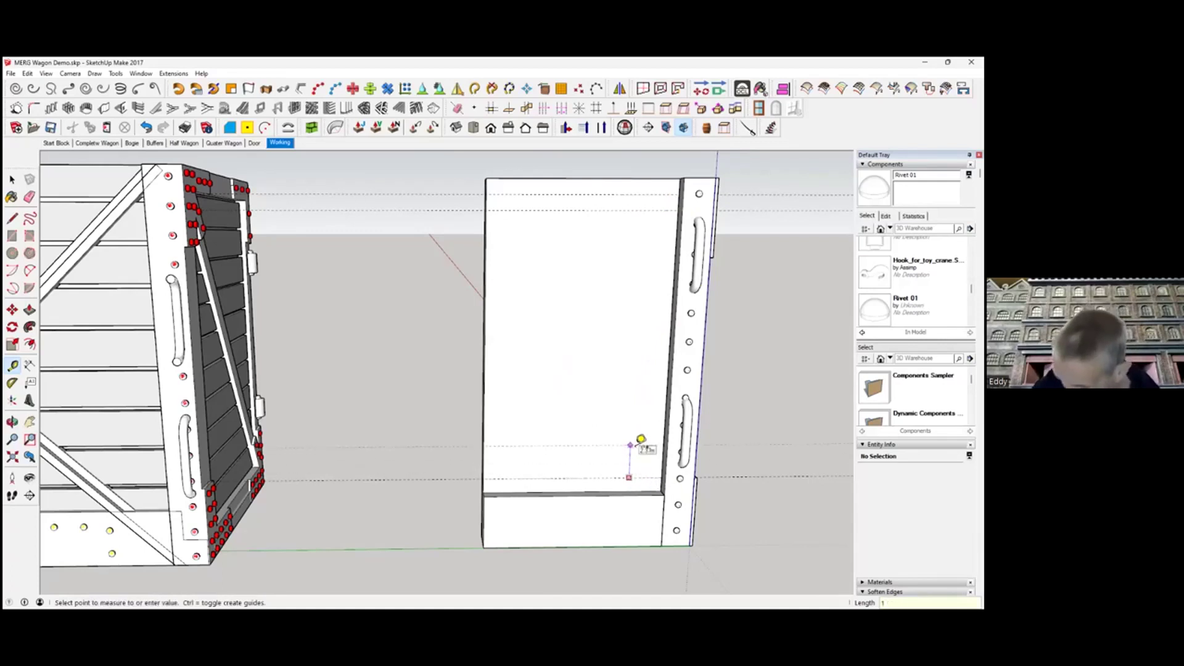
pyautogui.click(637, 444)
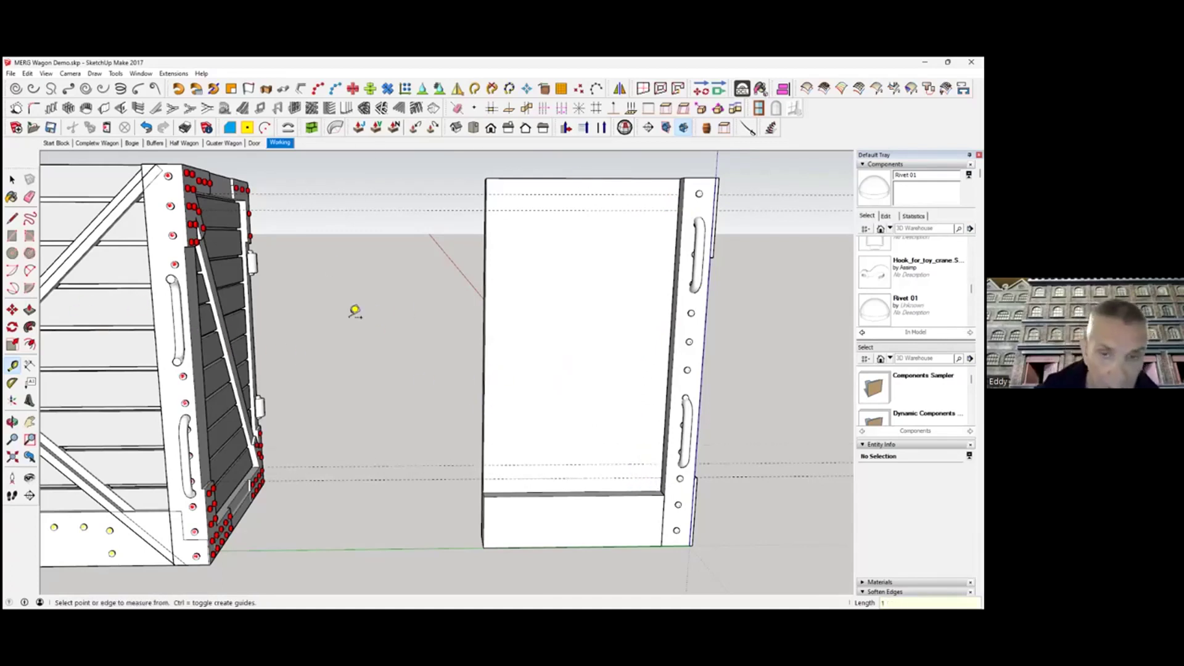
# - Place a horizontal guide across the panel at mid-height, about 10.61 m below its top edge
pyautogui.press('space')
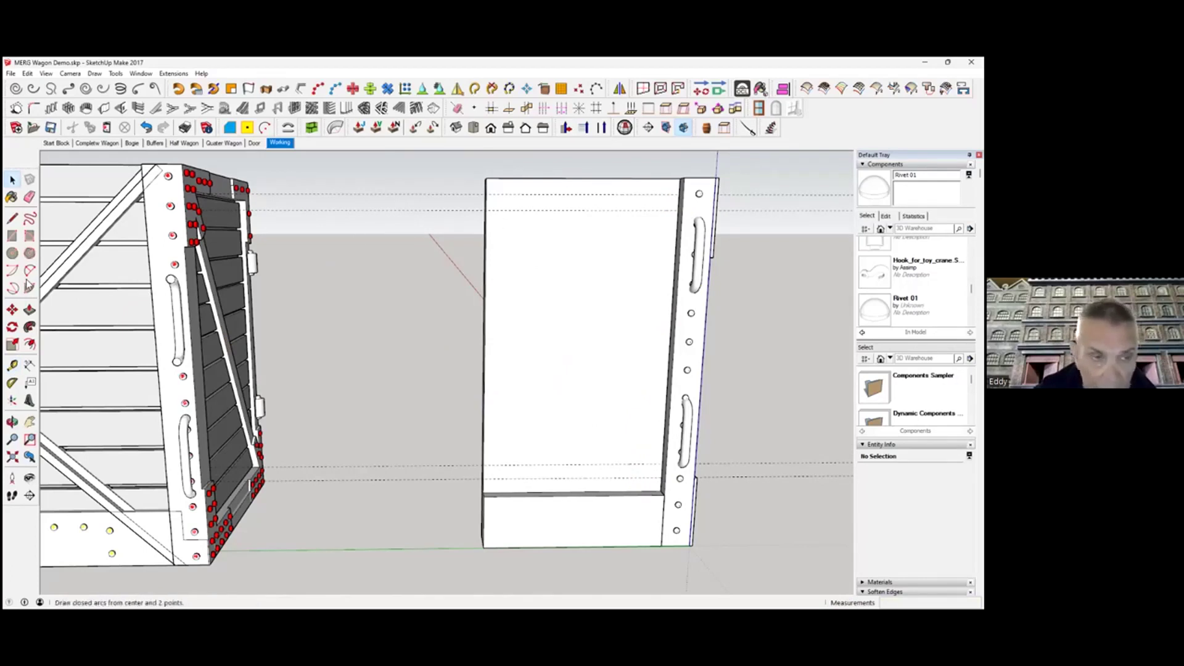
pyautogui.press('t')
pyautogui.click(553, 179)
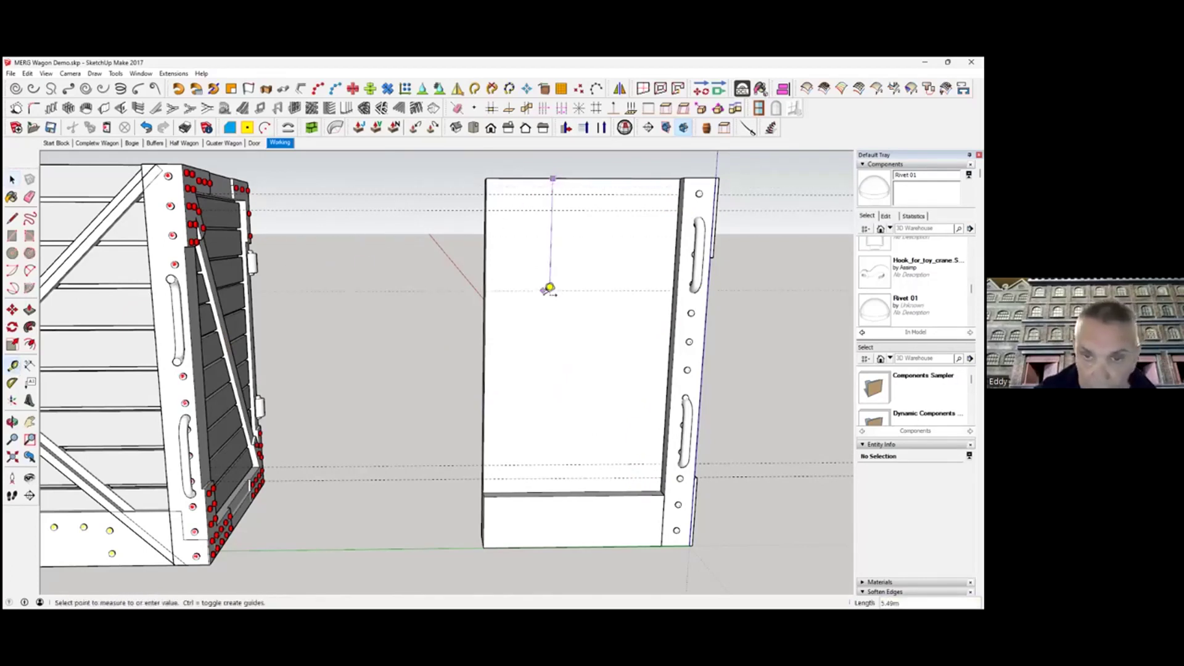
pyautogui.click(491, 340)
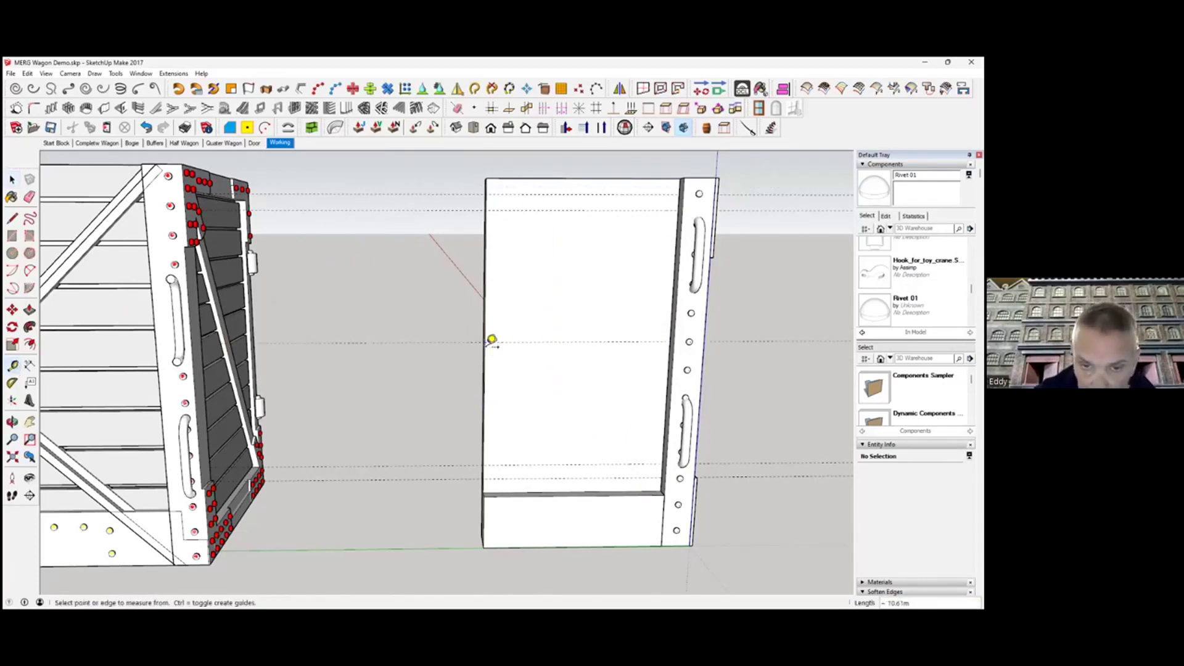
# - Measure from the panel's bottom corner and top edge to check the position of the mid-height guide
pyautogui.moveTo(590, 352)
pyautogui.mouseDown(button='middle')
pyautogui.moveTo(562, 304)
pyautogui.moveTo(575, 334)
pyautogui.moveTo(592, 333)
pyautogui.mouseUp(button='middle')
pyautogui.moveTo(527, 356); pyautogui.dragTo(531, 455, button='middle')
pyautogui.click(494, 534)
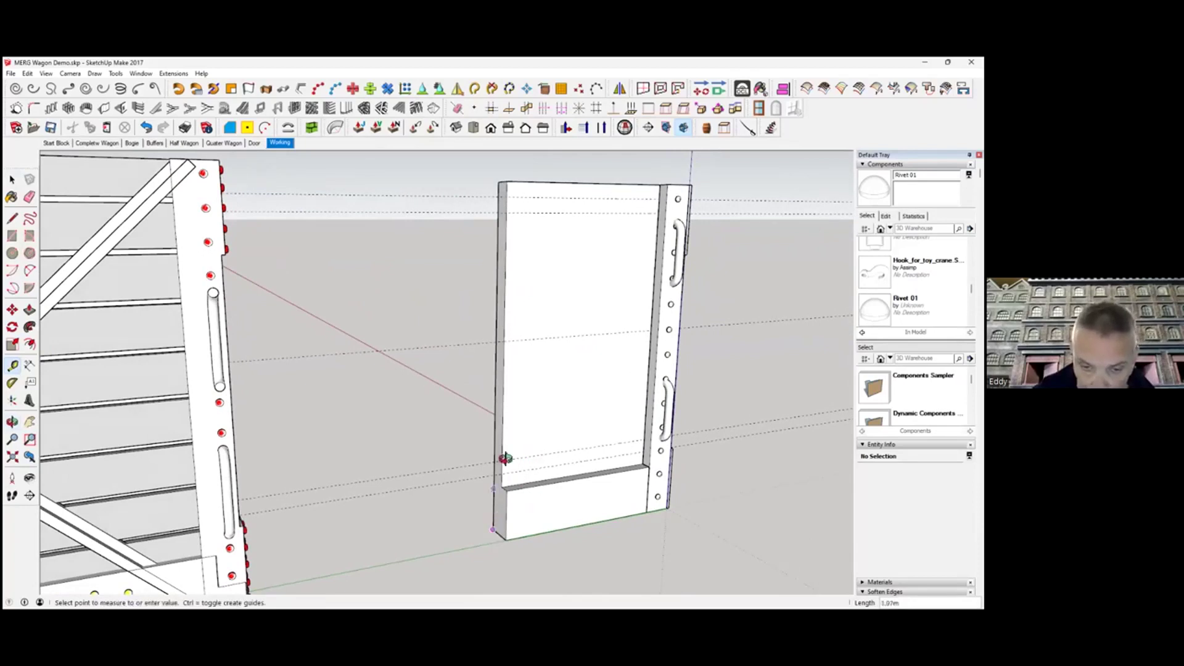
pyautogui.click(503, 182)
pyautogui.click(526, 181)
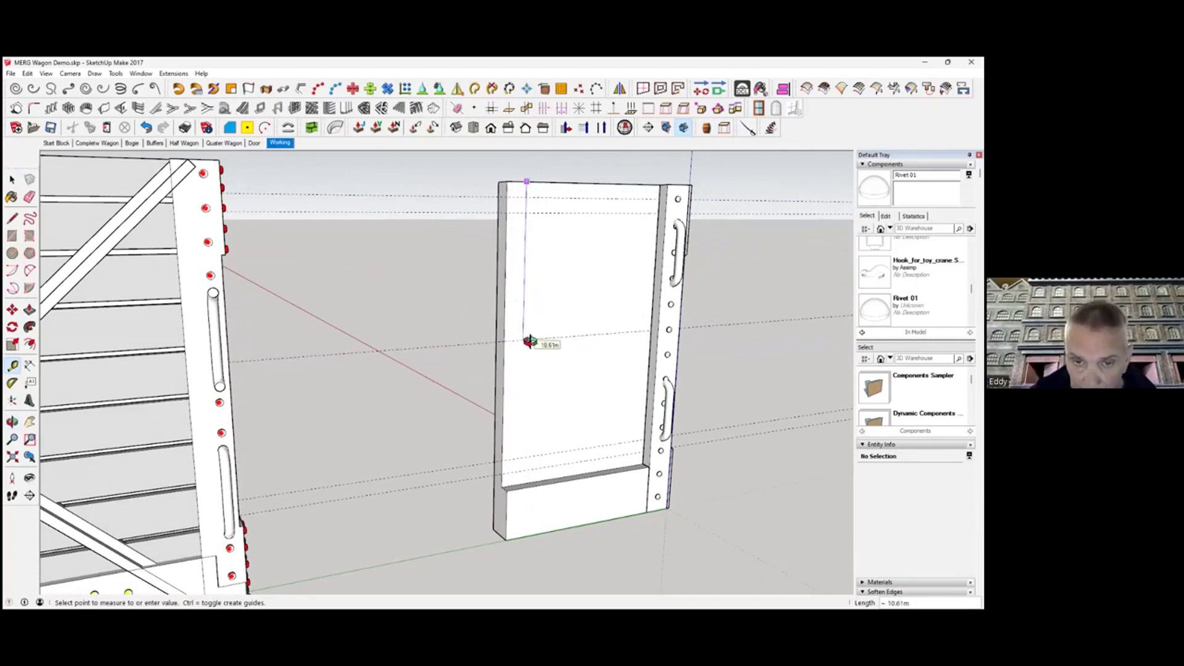
pyautogui.press('Escape')
pyautogui.press('space')
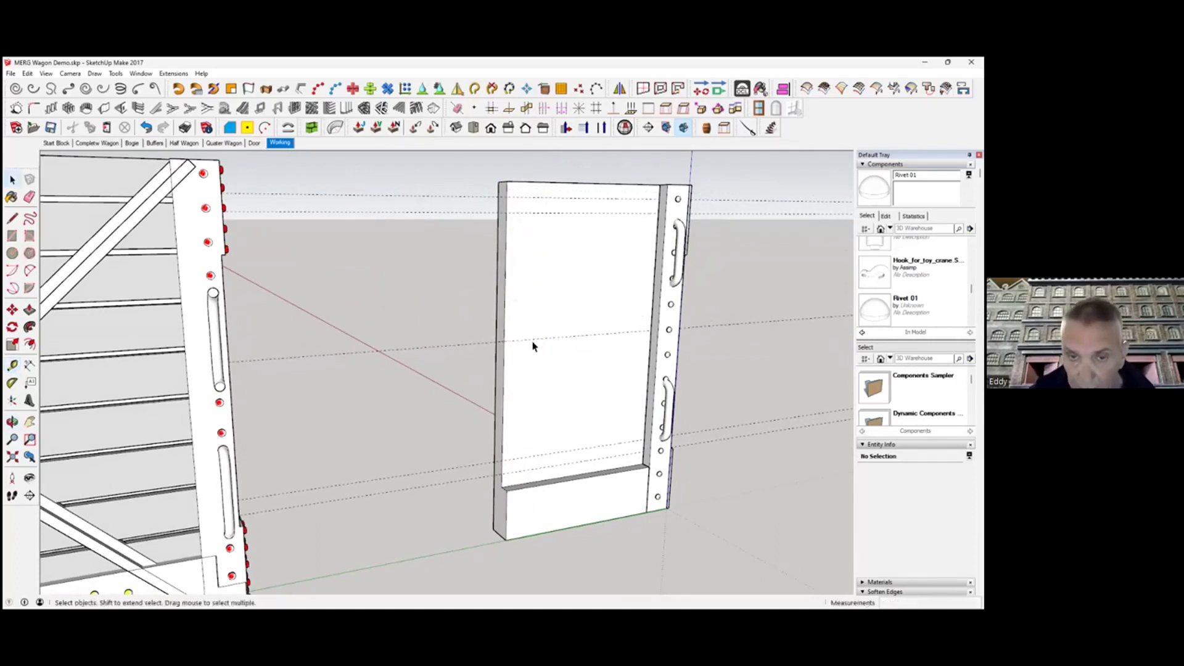
pyautogui.click(562, 387)
pyautogui.moveTo(557, 397); pyautogui.dragTo(478, 389, button='middle')
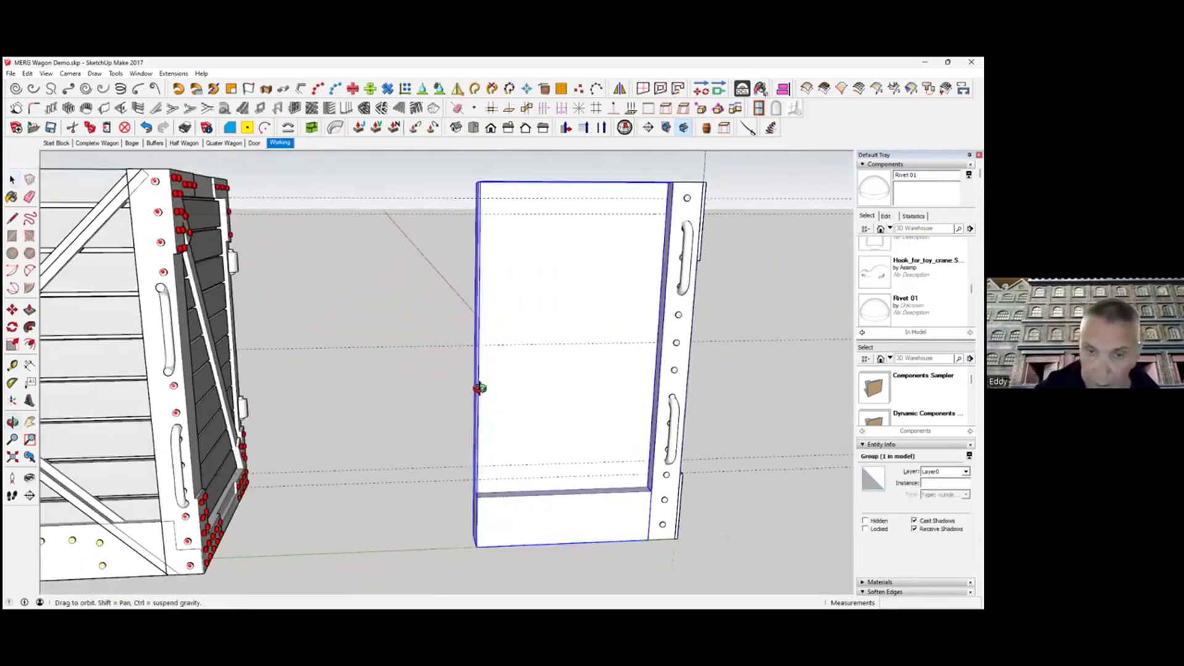
# - Add a horizontal guide 0.5 m above the mid-height guide
pyautogui.click(494, 344)
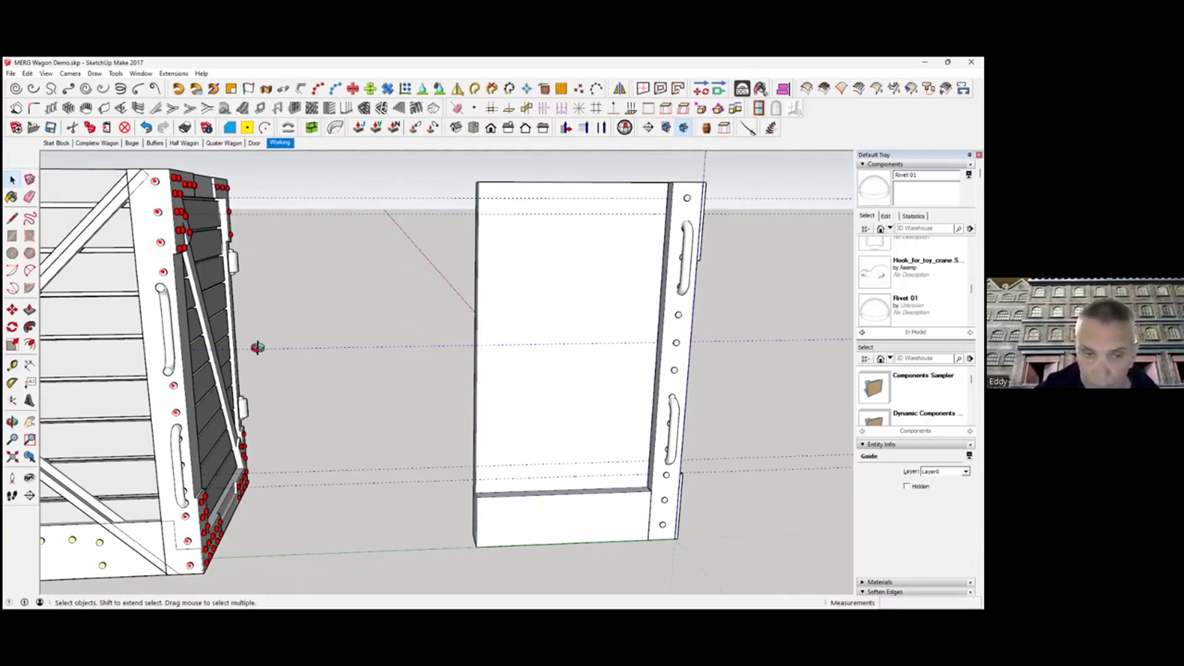
pyautogui.click(12, 366)
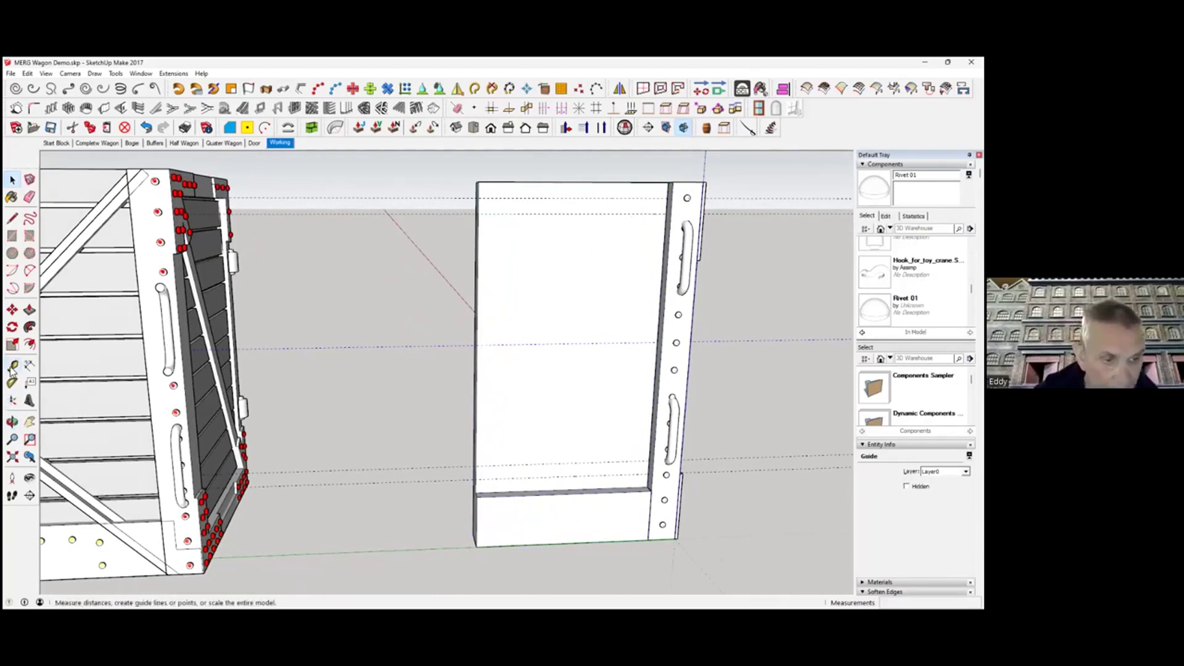
pyautogui.click(516, 343)
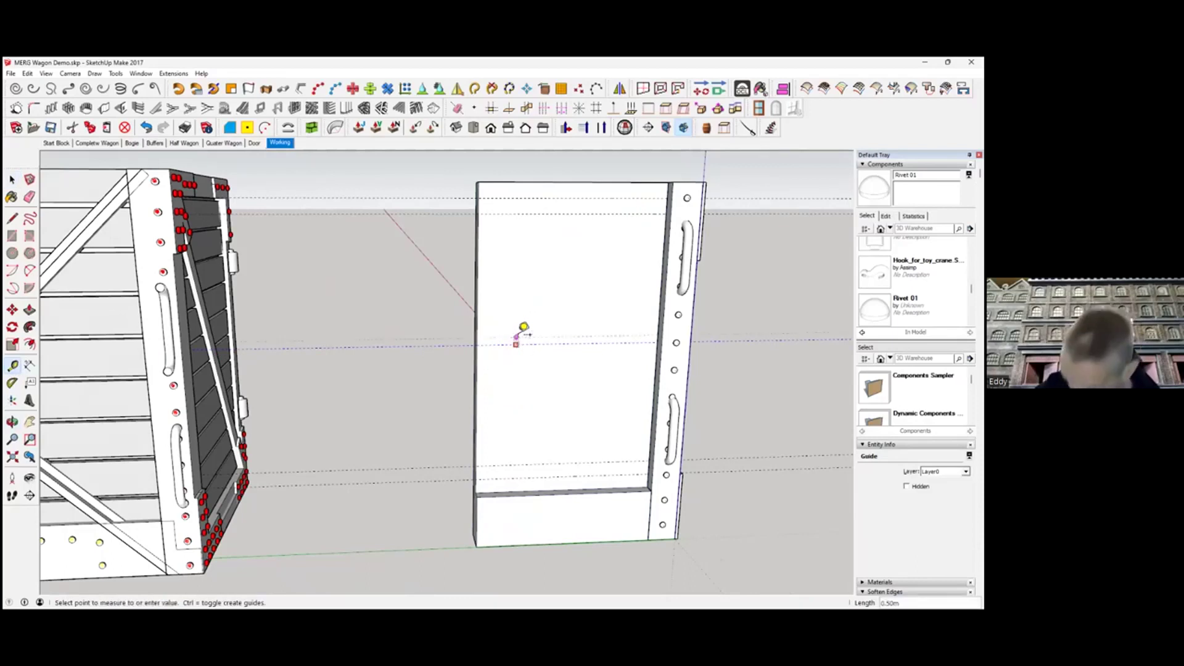
pyautogui.write('.5')
pyautogui.press('Return')
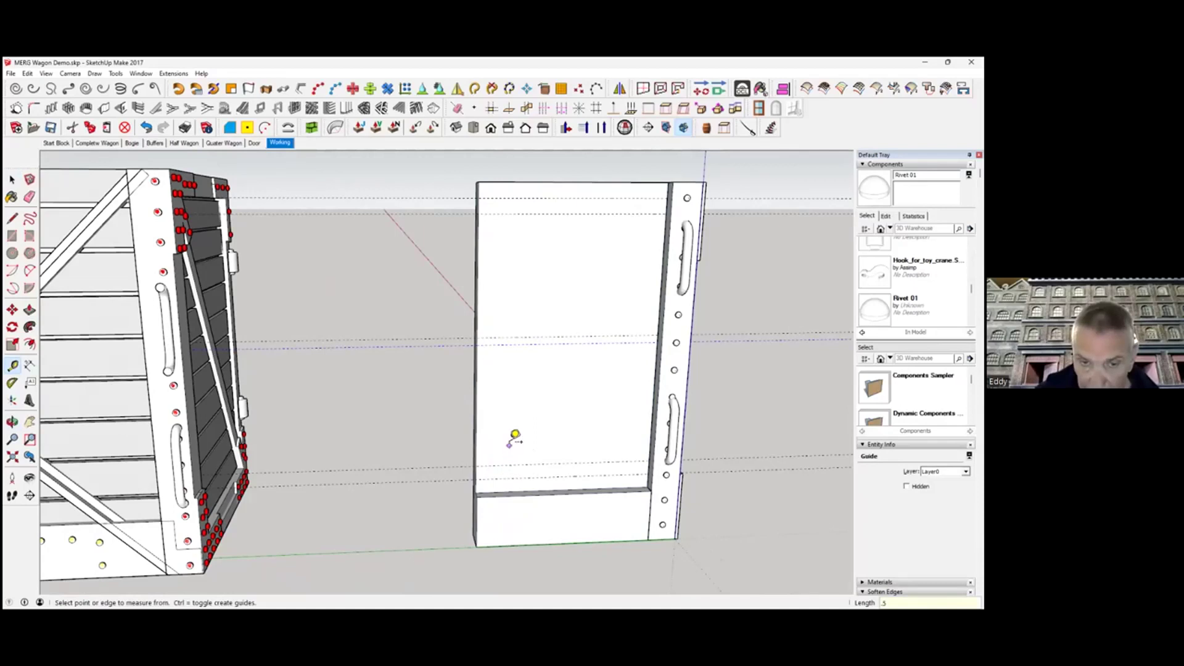
pyautogui.click(500, 338)
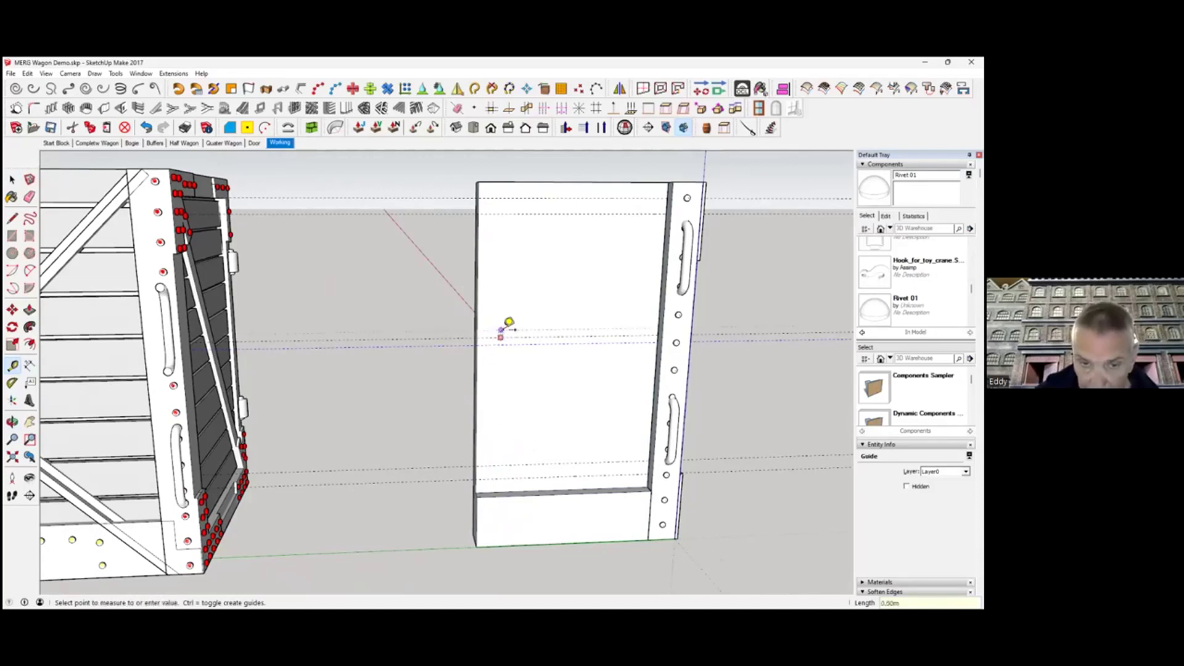
pyautogui.press('Return')
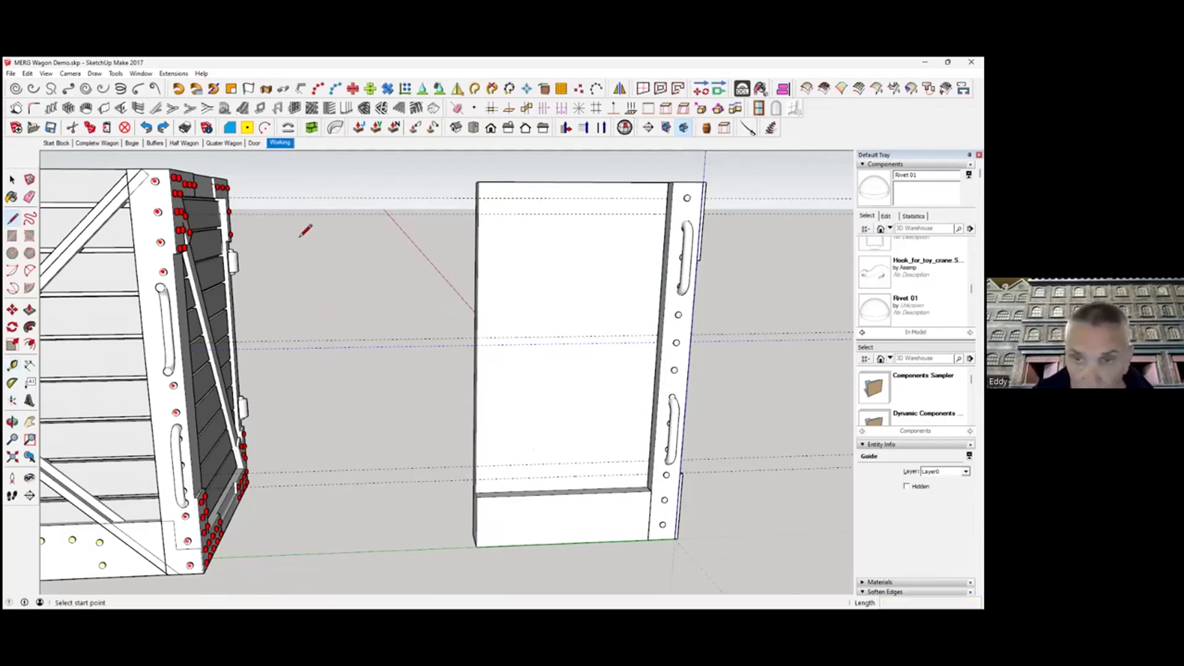
# - Draw the brace's upper diagonal line from the topmost guide at the vertical post to the 0.5 m offset guide at the opposite panel edge
pyautogui.click(668, 197)
pyautogui.click(478, 338)
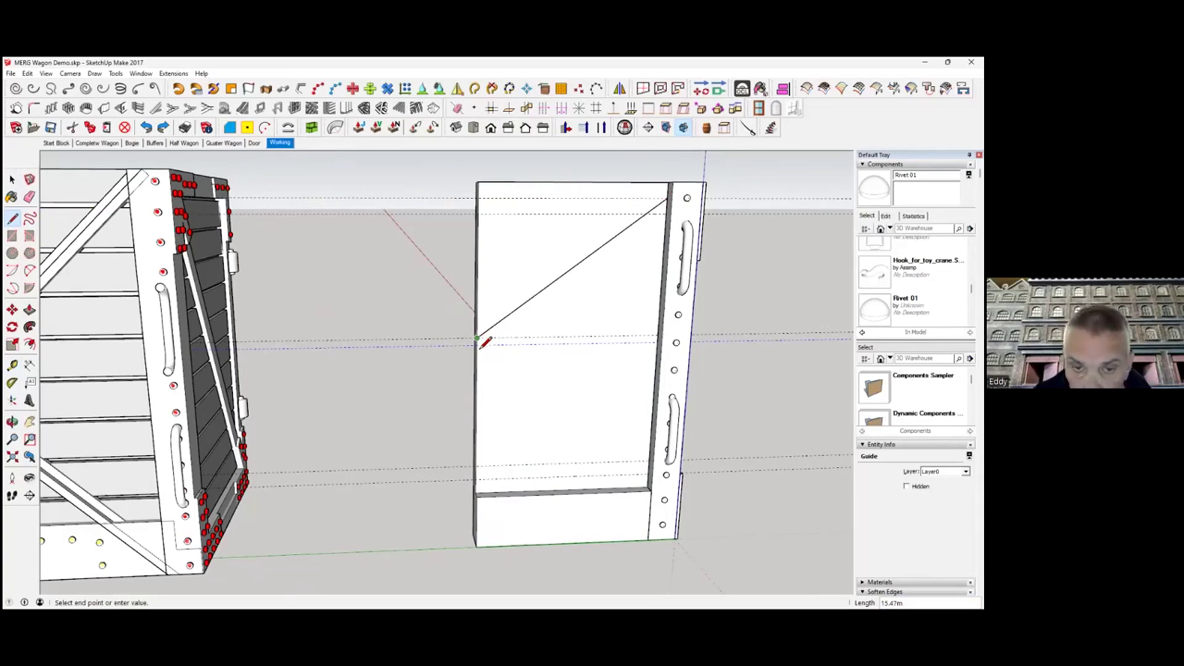
pyautogui.moveTo(478, 338)
pyautogui.mouseDown(button='middle')
pyautogui.moveTo(589, 318)
pyautogui.moveTo(487, 346)
pyautogui.mouseUp(button='middle')
pyautogui.scroll(3, 484, 339)
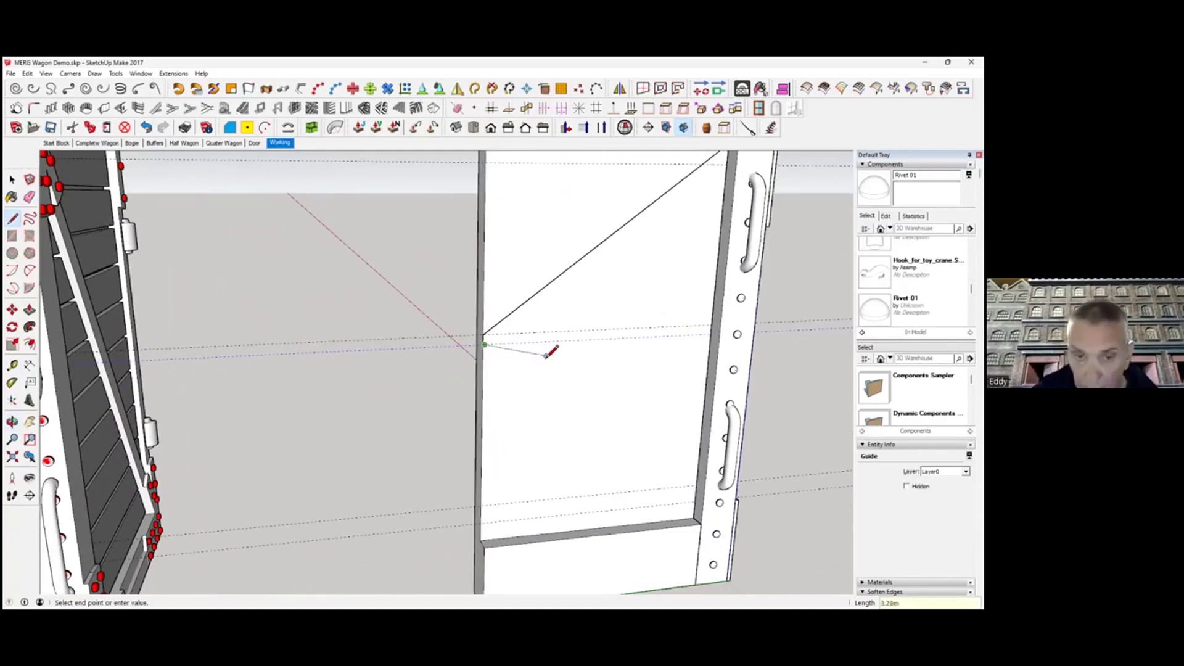
pyautogui.press('Escape')
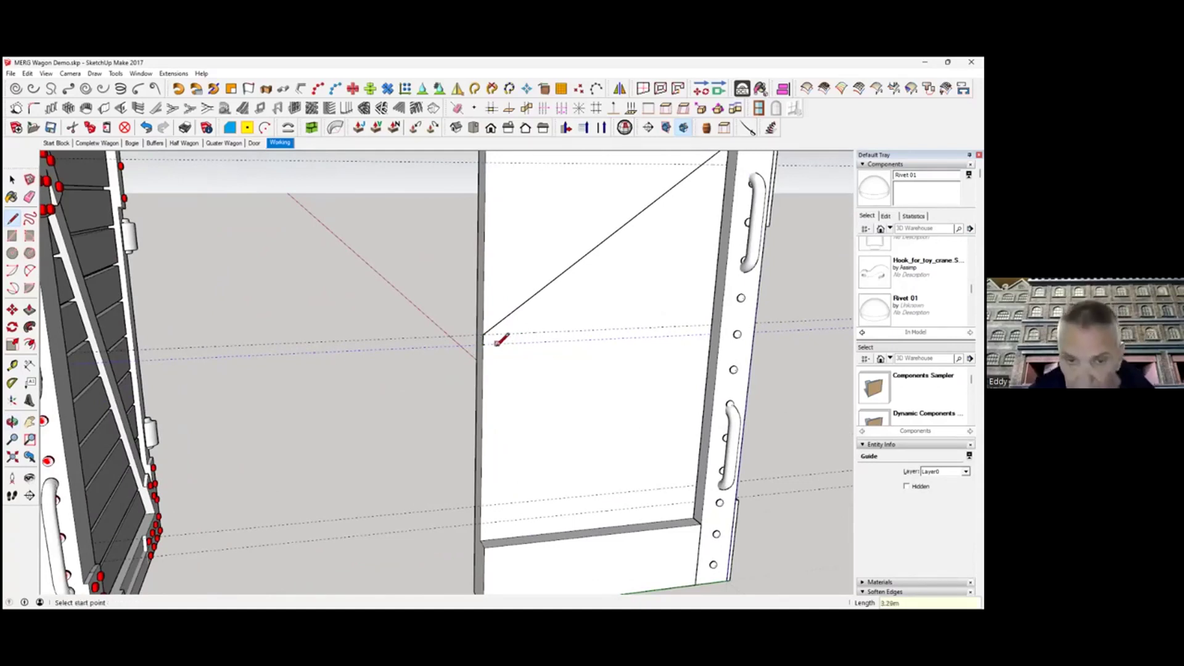
# - Draw a 1 m line along the mid-height guide, starting at the panel's outer edge below the diagonal
pyautogui.scroll(4, 485, 334)
pyautogui.moveTo(485, 336)
pyautogui.mouseDown(button='middle')
pyautogui.moveTo(552, 358)
pyautogui.moveTo(492, 341)
pyautogui.mouseUp(button='middle')
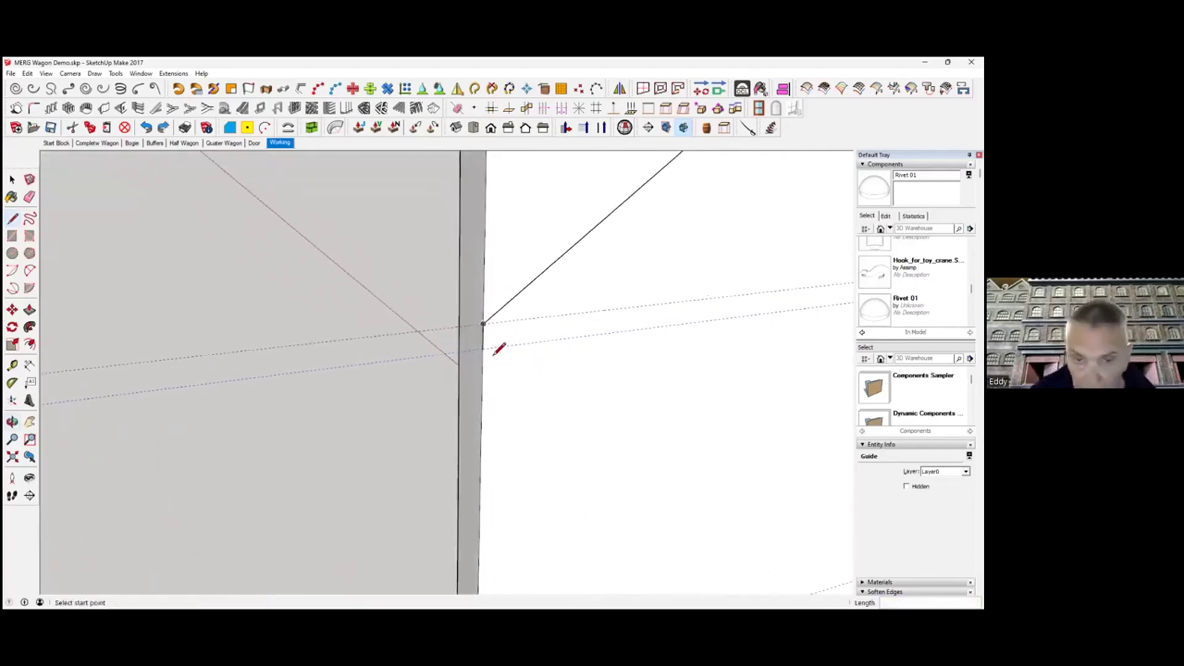
pyautogui.click(483, 349)
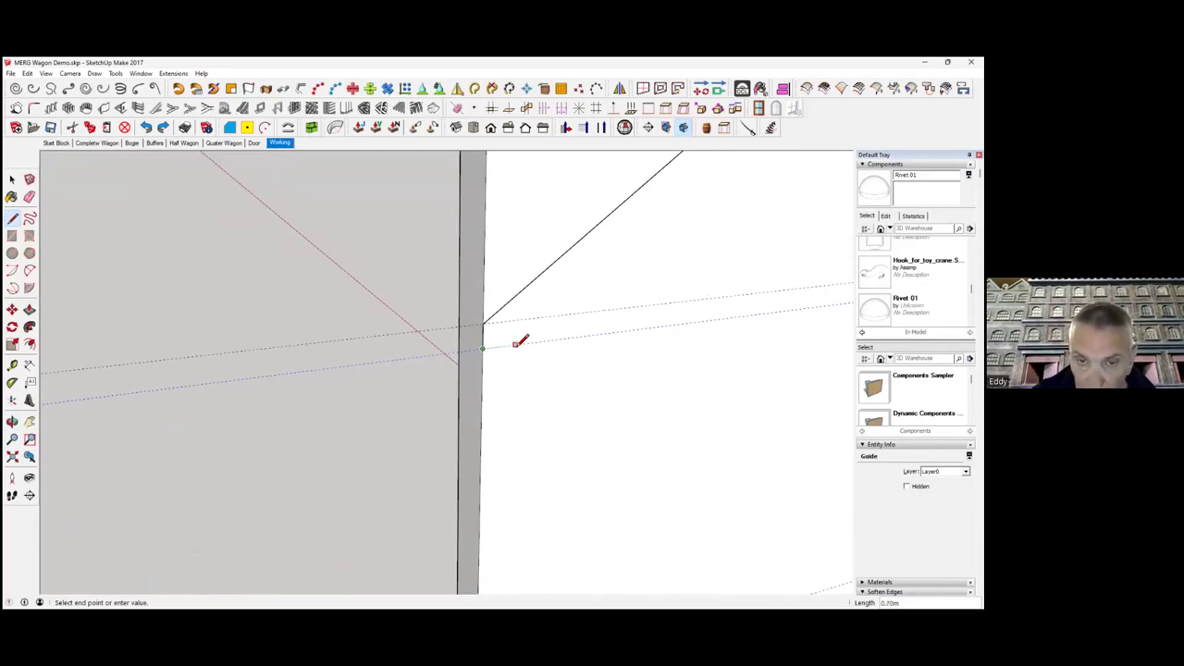
pyautogui.click(517, 344)
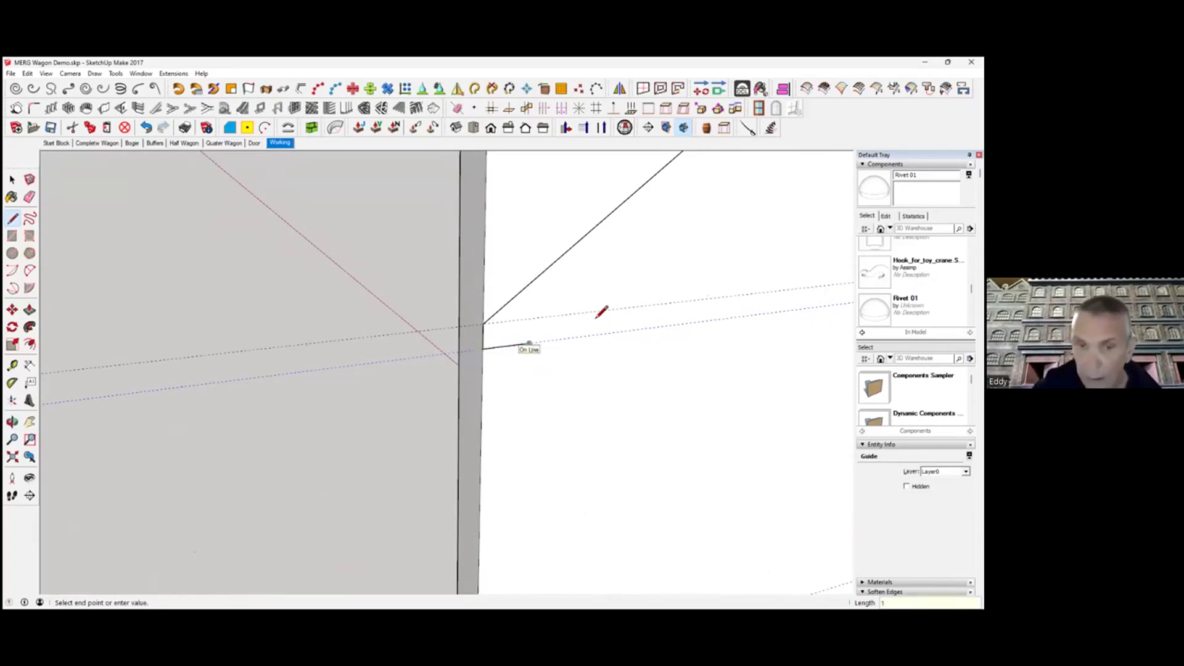
# - Draw the brace's lower diagonal from the short line's end to the second upper guide at the post, and close the outline there
pyautogui.moveTo(635, 272); pyautogui.dragTo(456, 357, button='middle')
pyautogui.scroll(-4, 456, 358)
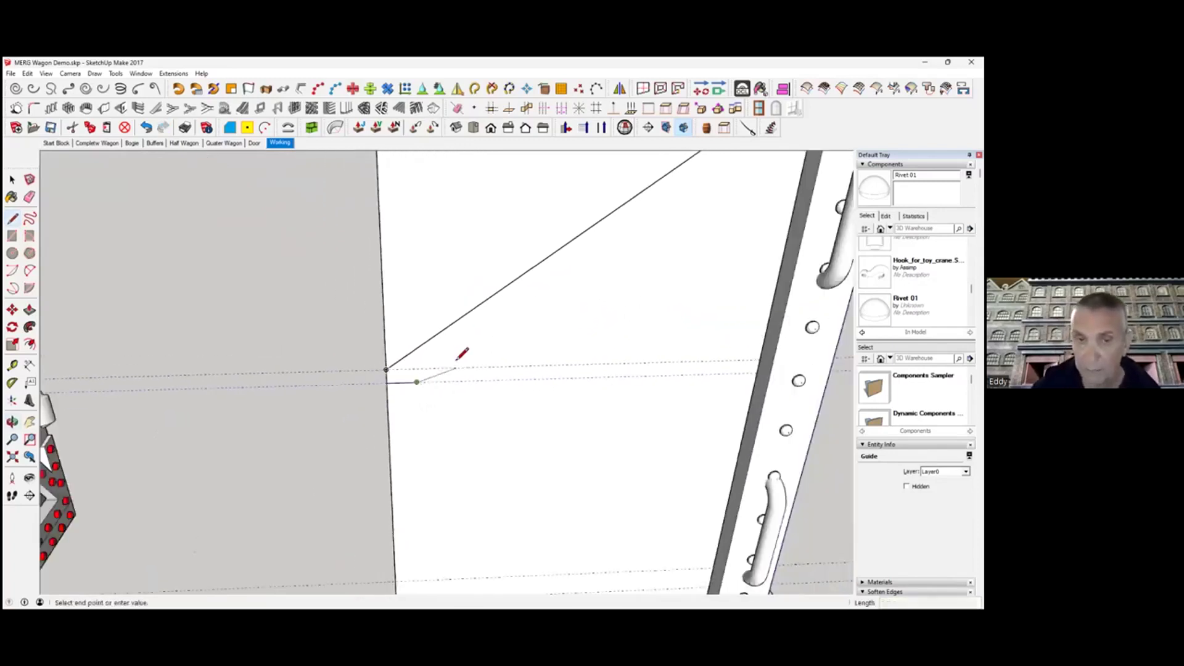
pyautogui.keyDown('shift'); pyautogui.moveTo(734, 198); pyautogui.dragTo(642, 268, button='middle'); pyautogui.keyUp('shift')
pyautogui.scroll(-4, 642, 269)
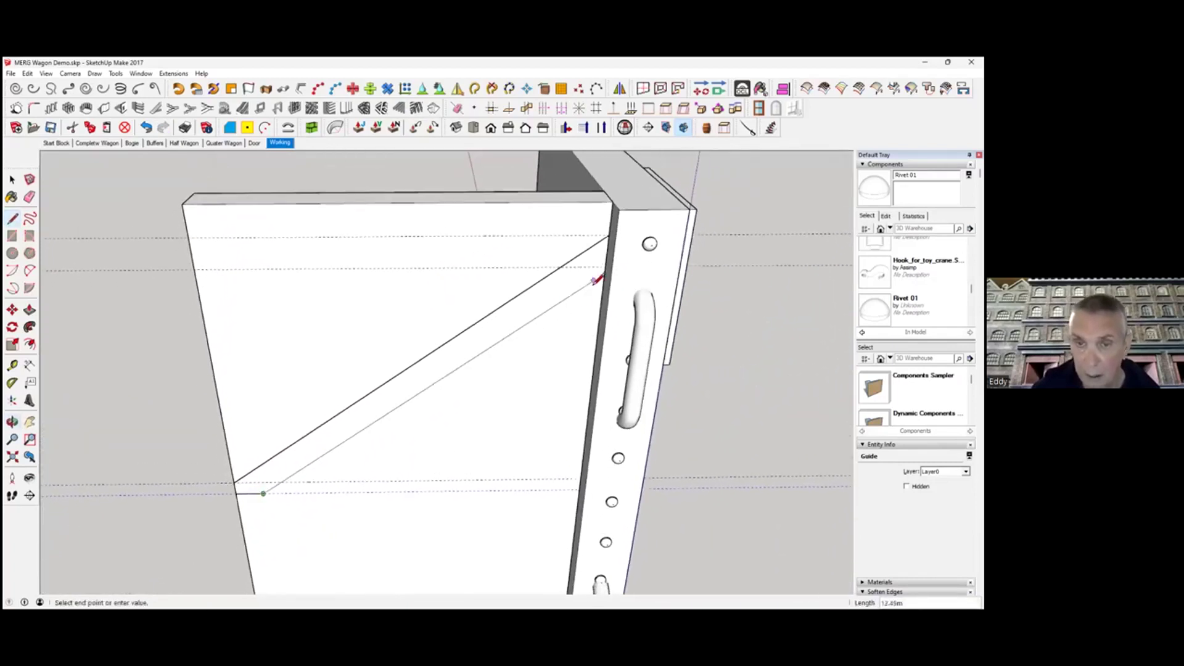
pyautogui.click(610, 265)
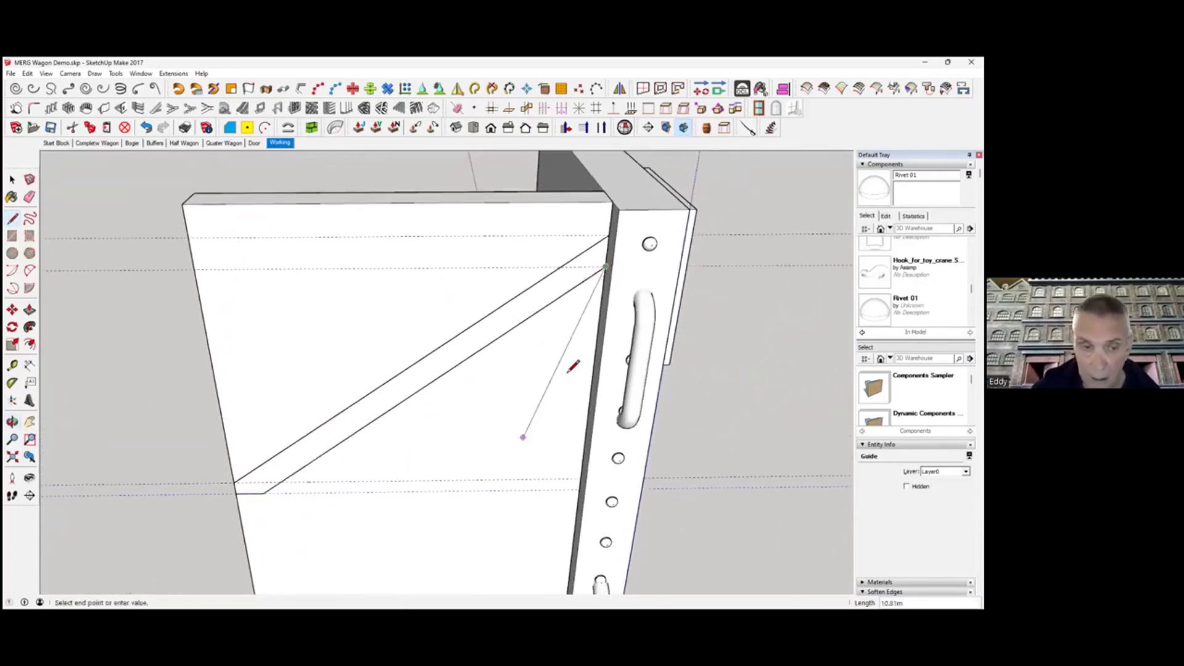
pyautogui.click(611, 235)
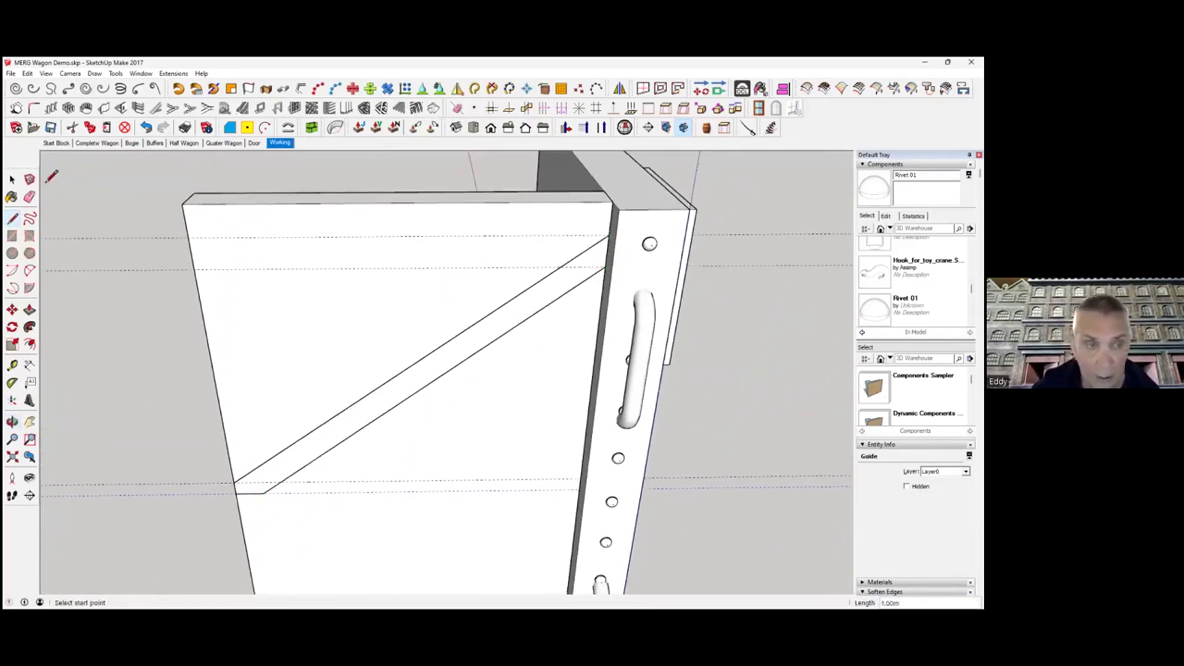
# - Push/Pull the closed diagonal brace face 0.5 m outward from the panel
pyautogui.click(11, 179)
pyautogui.scroll(4, 457, 346)
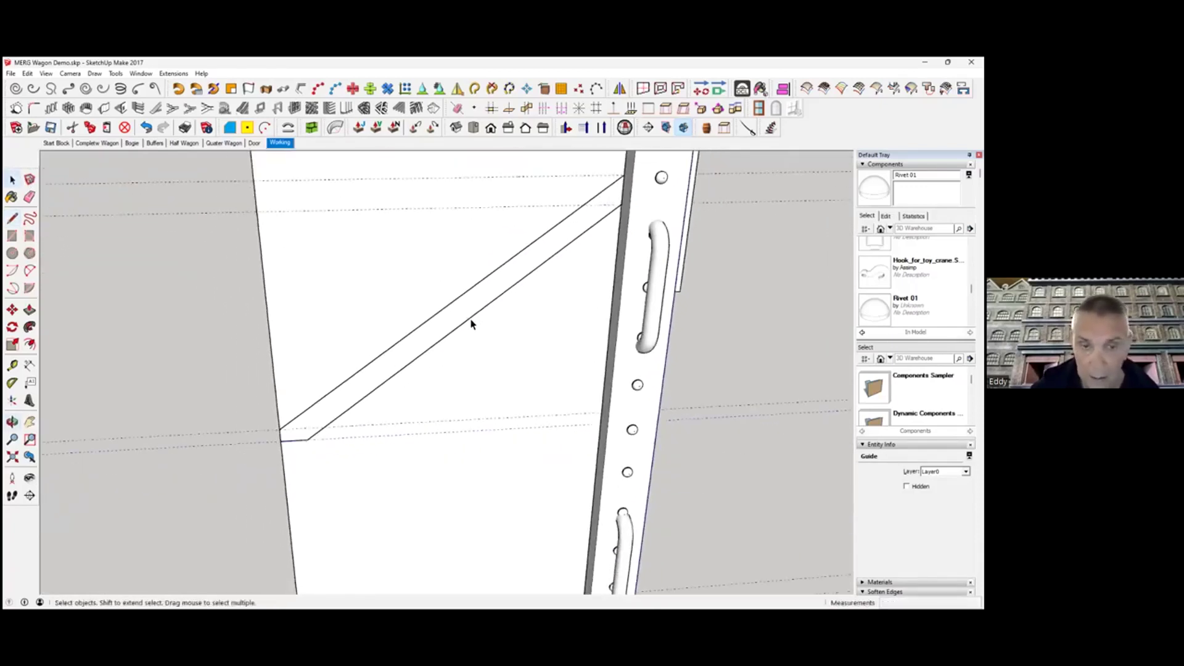
pyautogui.scroll(-3, 471, 323)
pyautogui.click(468, 315)
pyautogui.moveTo(469, 316); pyautogui.dragTo(425, 379, button='middle')
pyautogui.scroll(4, 378, 415)
pyautogui.moveTo(347, 409); pyautogui.dragTo(311, 415, button='middle')
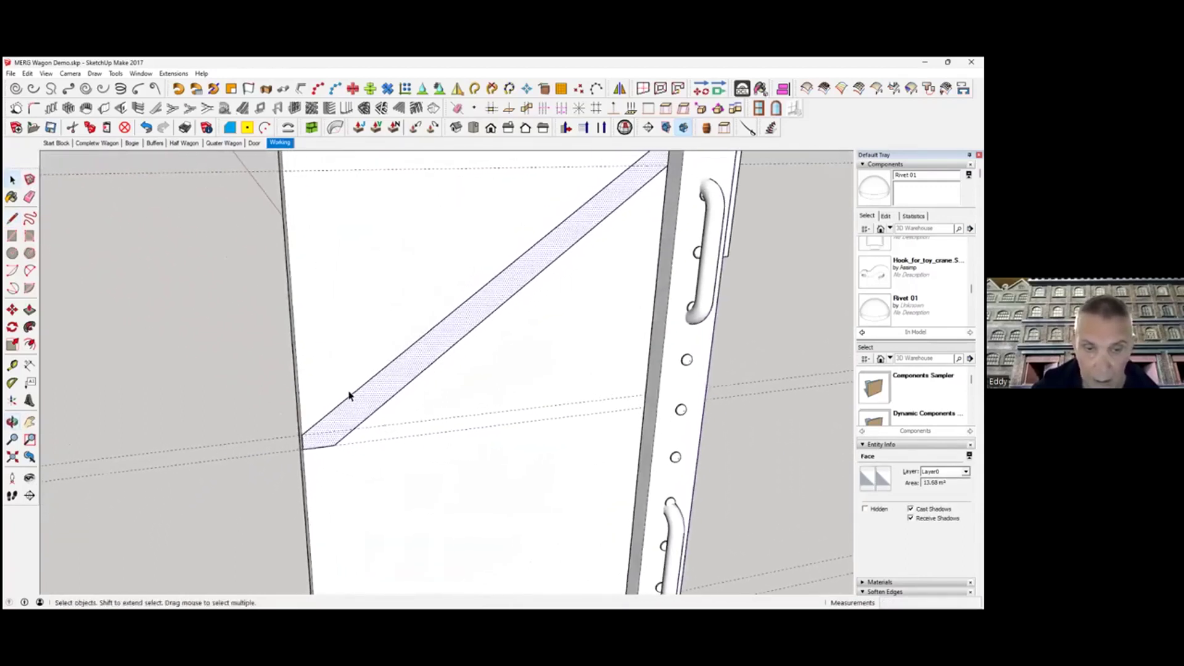
pyautogui.moveTo(379, 378); pyautogui.dragTo(391, 390, button='middle')
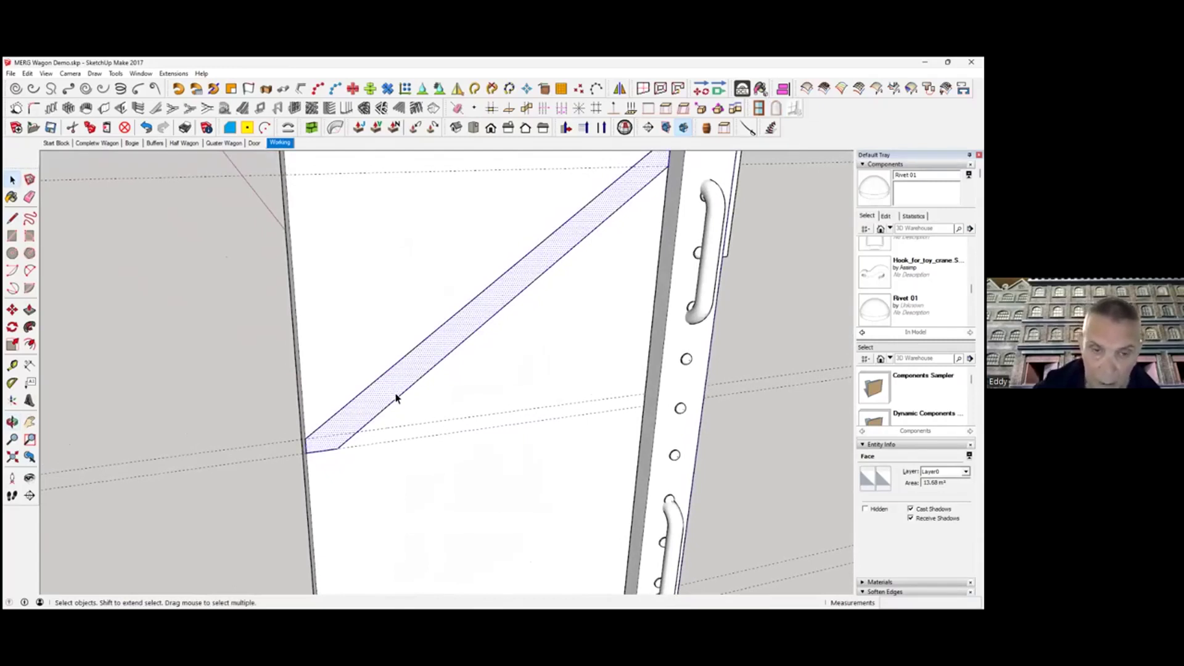
pyautogui.doubleClick(391, 389)
pyautogui.click(394, 393)
pyautogui.press('p')
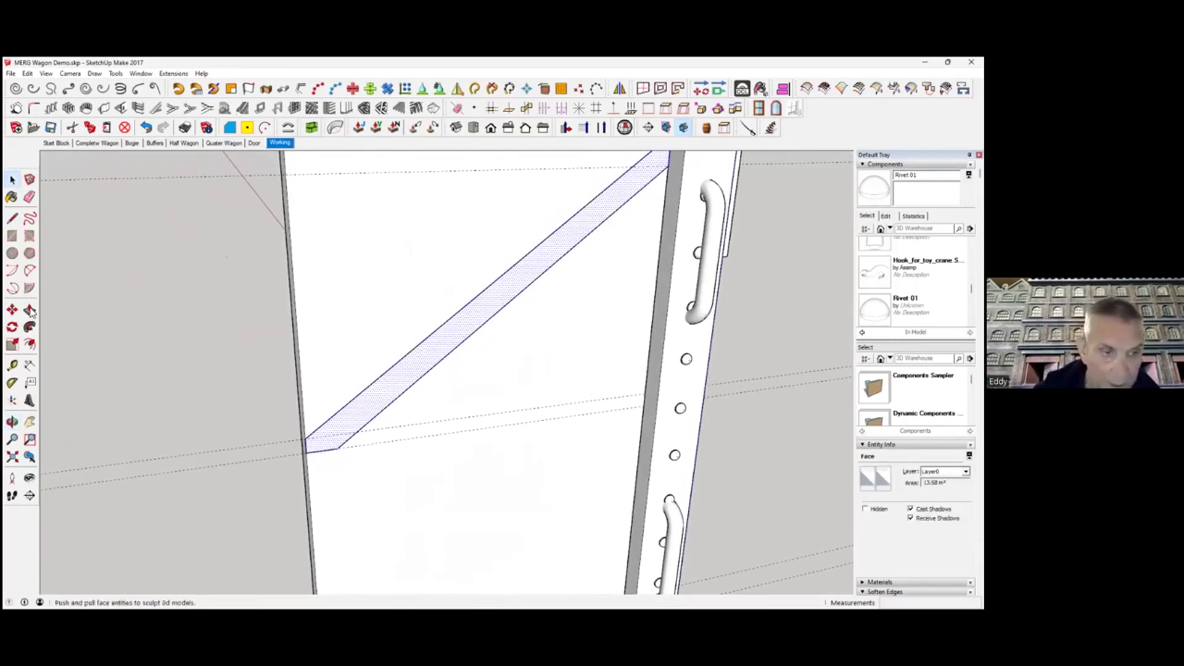
pyautogui.moveTo(391, 387); pyautogui.dragTo(464, 254)
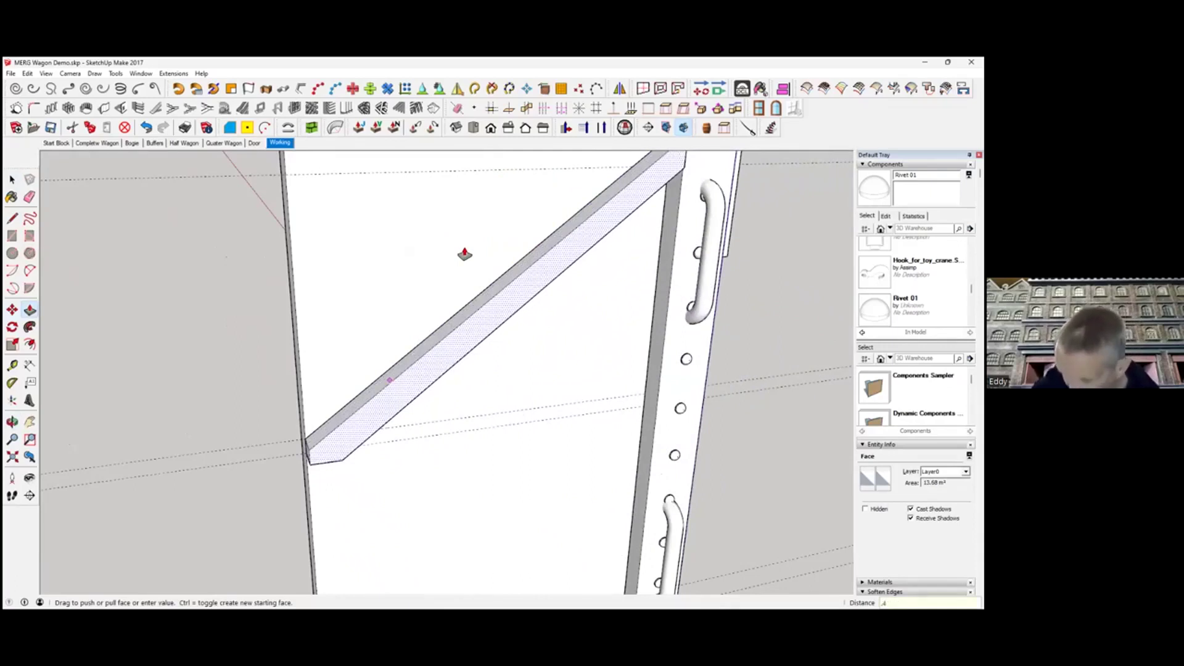
pyautogui.moveTo(465, 254); pyautogui.dragTo(463, 253)
pyautogui.moveTo(568, 415); pyautogui.dragTo(559, 386, button='middle')
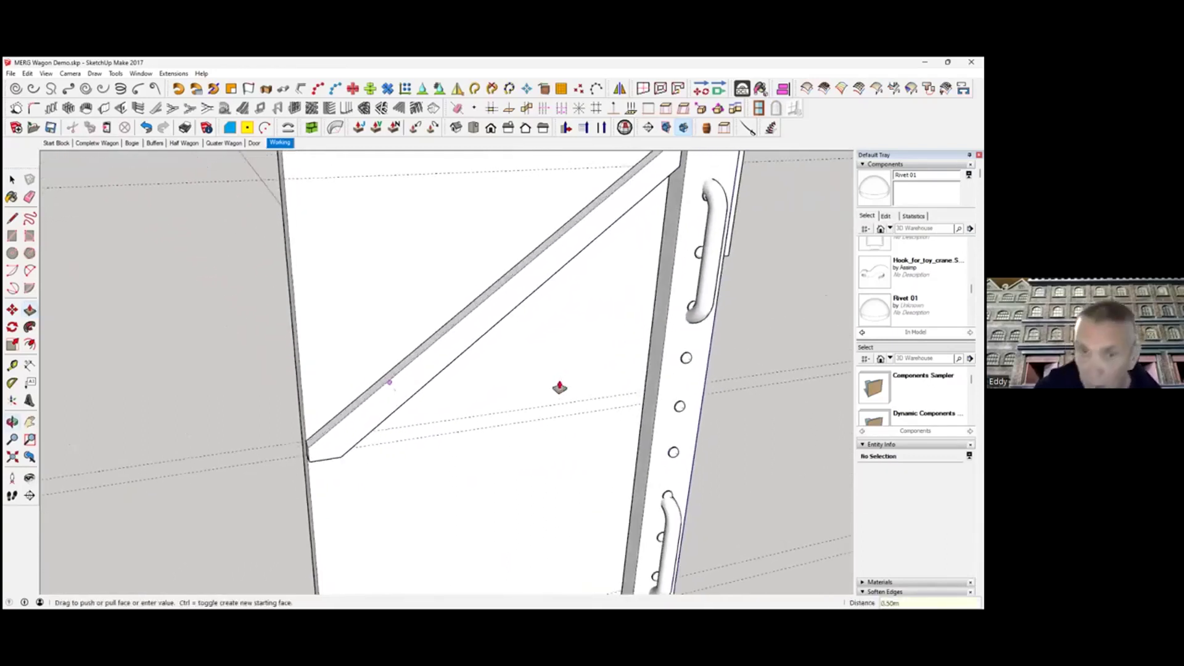
# - Try to offset the two long front edges of the diagonal brace
pyautogui.click(13, 180)
pyautogui.click(14, 180)
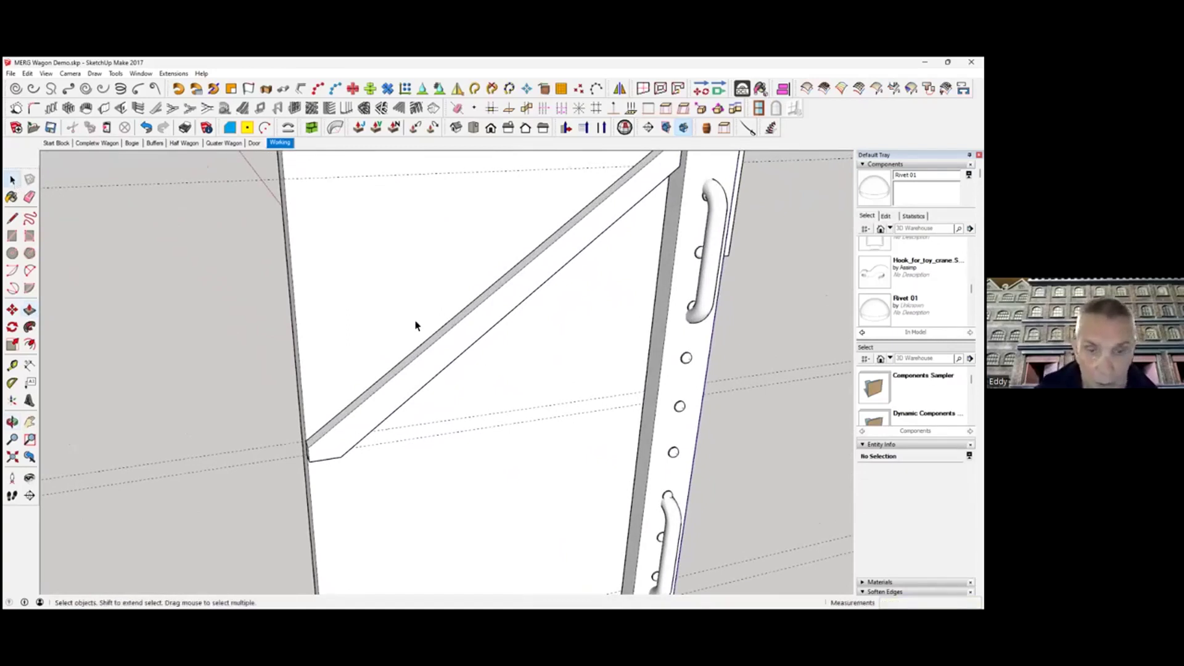
pyautogui.click(431, 353)
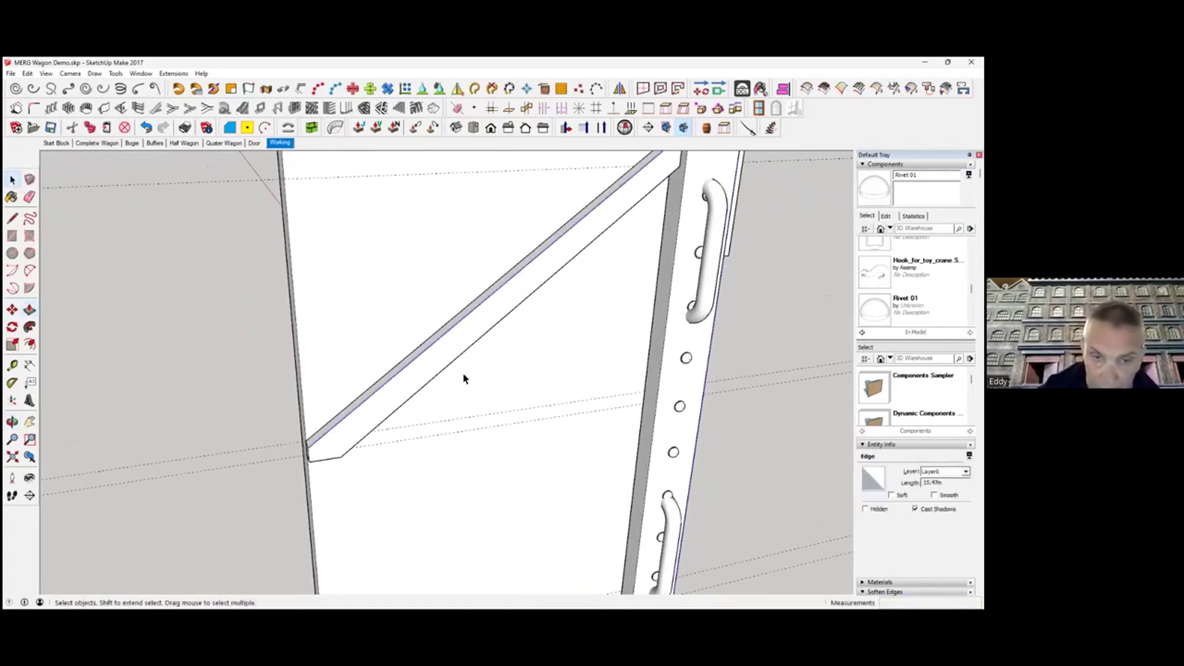
pyautogui.keyDown('shift'); pyautogui.click(453, 366); pyautogui.keyUp('shift')
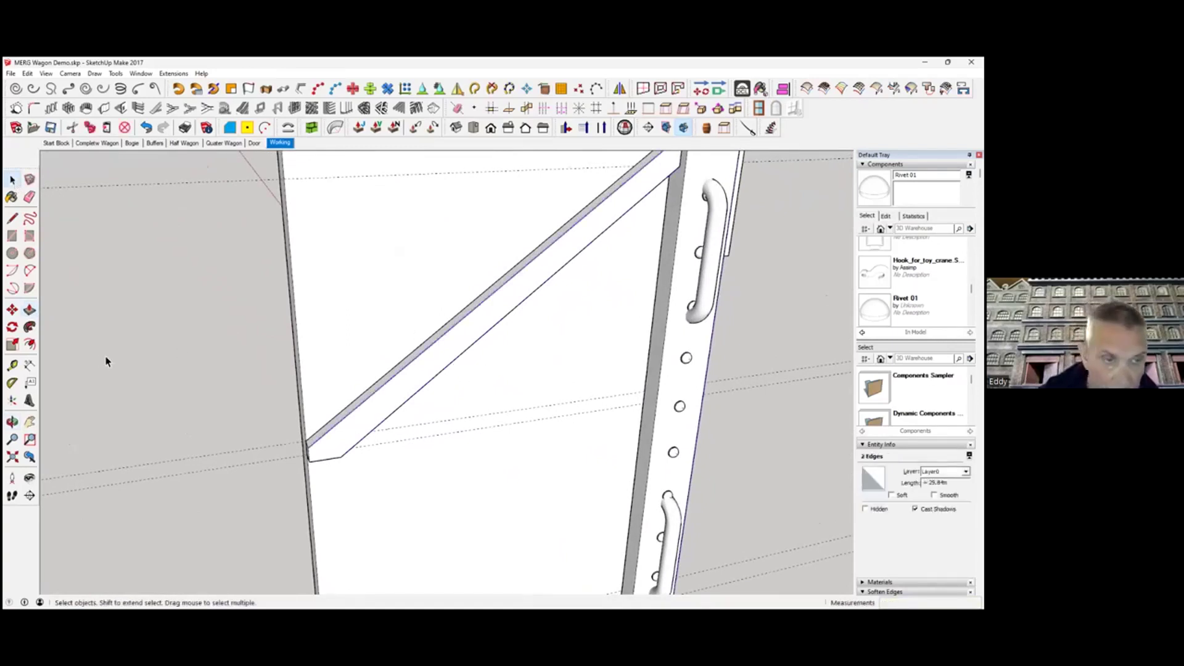
pyautogui.click(30, 346)
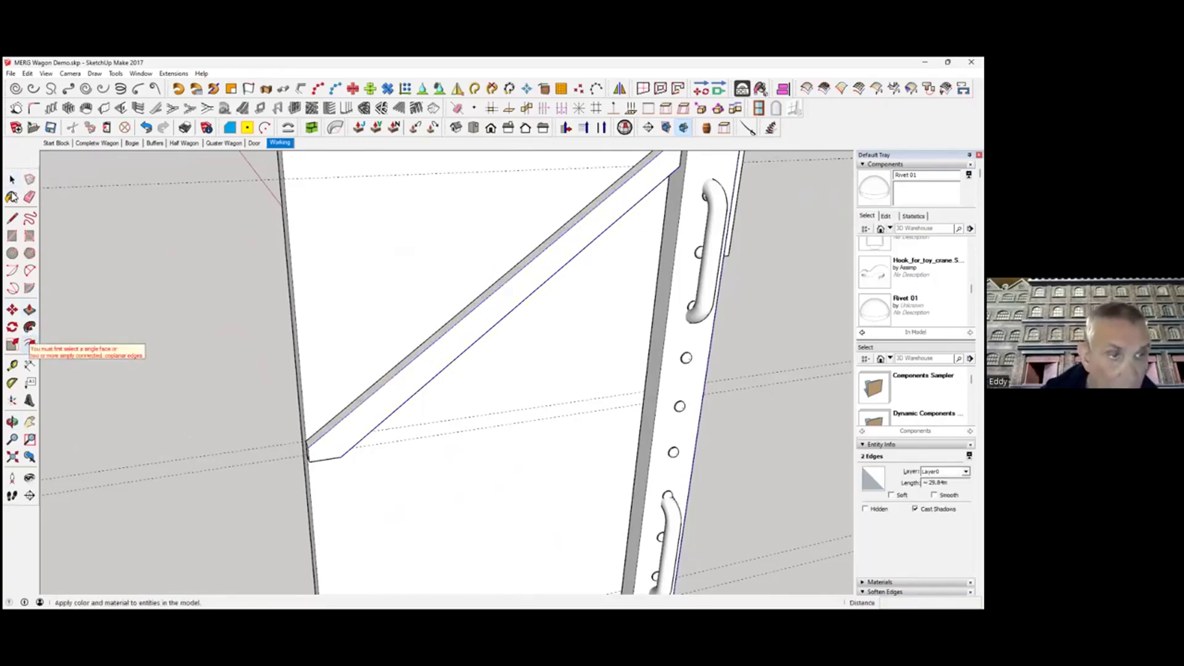
pyautogui.click(13, 180)
pyautogui.click(398, 390)
pyautogui.moveTo(407, 388); pyautogui.dragTo(379, 418, button='middle')
pyautogui.scroll(-2, 360, 436)
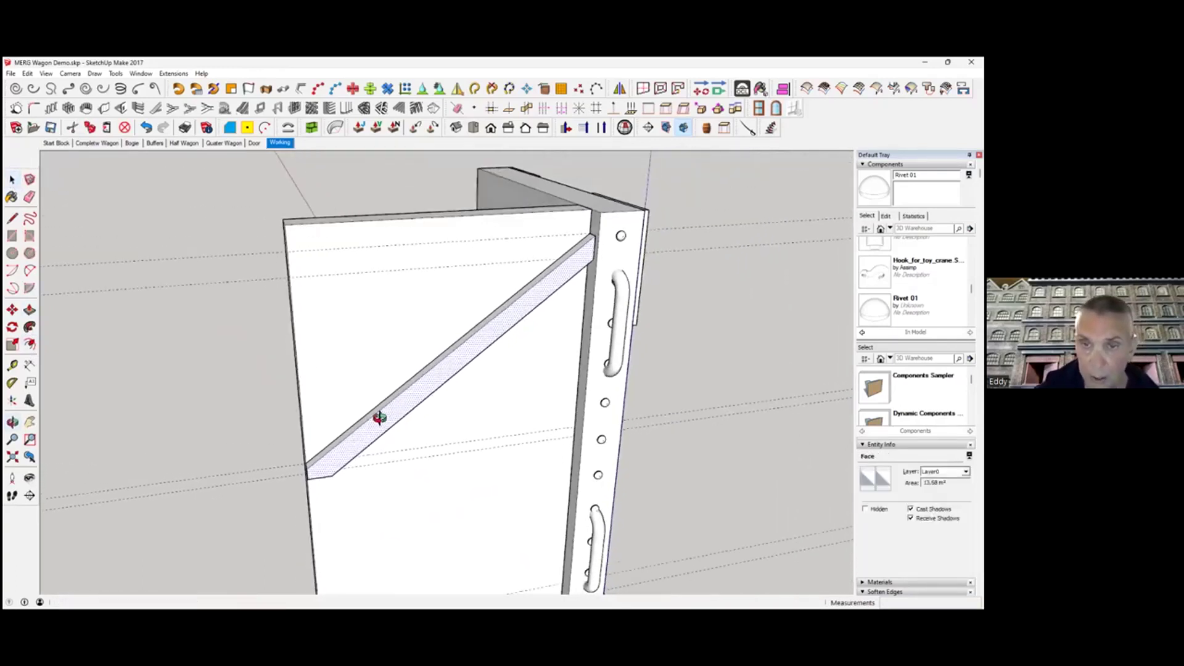
pyautogui.press('p')
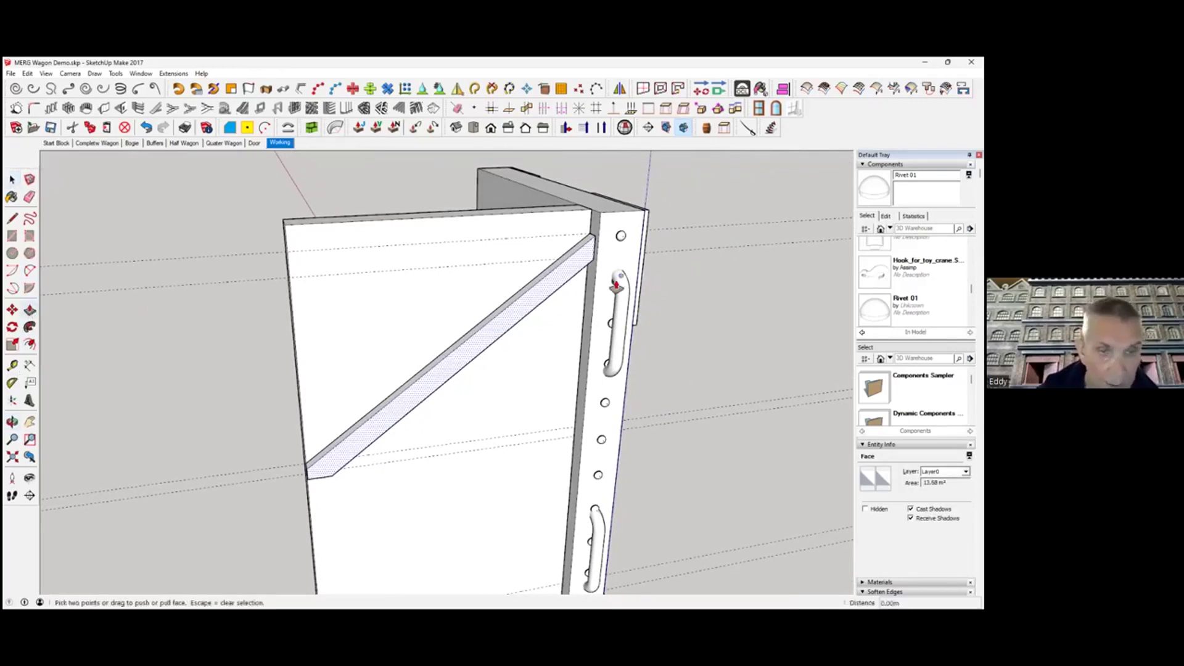
pyautogui.click(582, 257)
pyautogui.moveTo(589, 317); pyautogui.dragTo(491, 336, button='middle')
# - Select all the connected geometry of the extruded diagonal brace and make it a group
pyautogui.press('space')
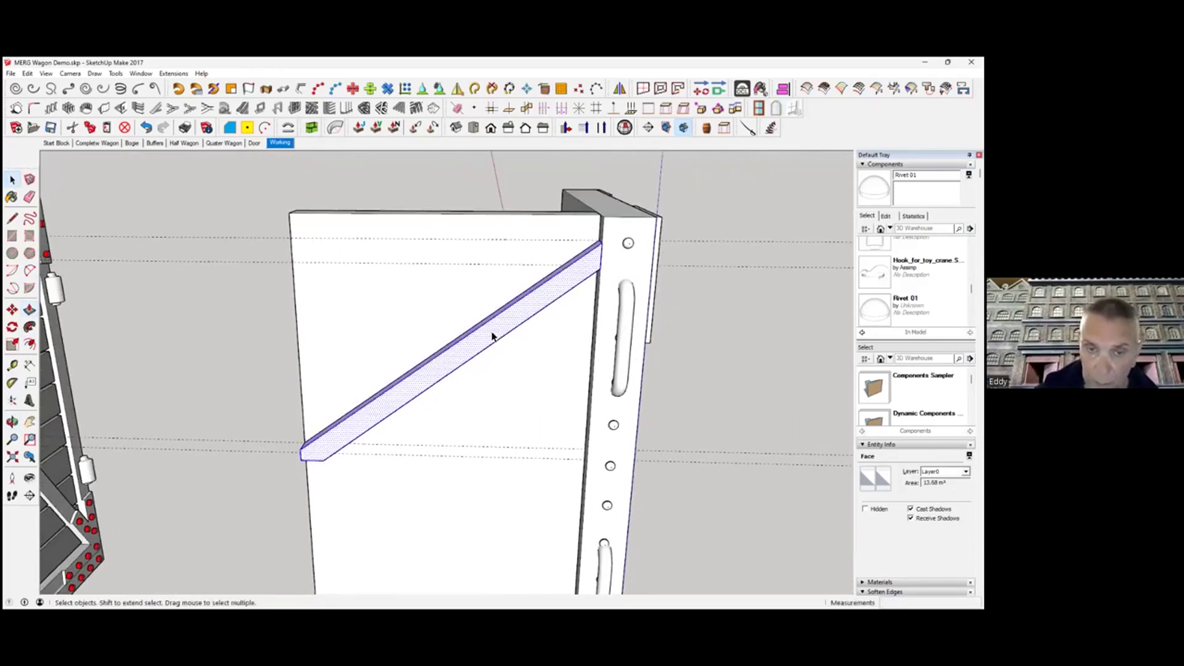
pyautogui.tripleClick(491, 336)
pyautogui.rightClick(492, 333)
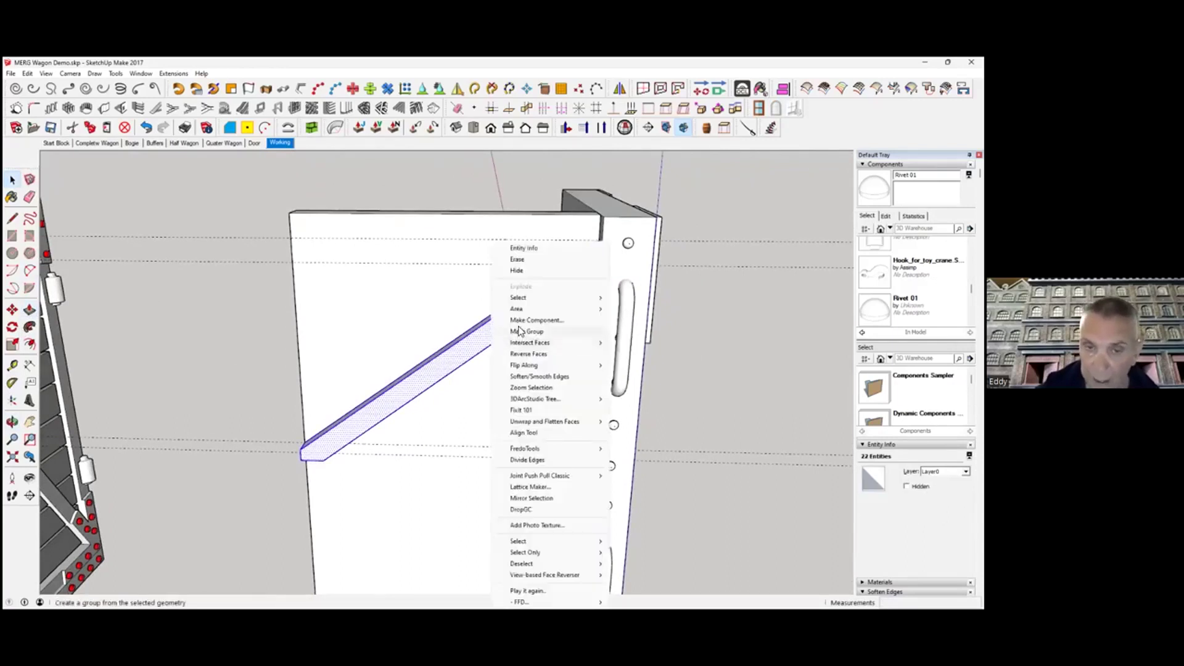
pyautogui.click(522, 333)
# - Copy the brace group to the clipboard and mirror it downward about the panel's mid-height with a blue-axis scale of -1
pyautogui.click(12, 345)
pyautogui.moveTo(642, 474); pyautogui.dragTo(672, 411, button='middle')
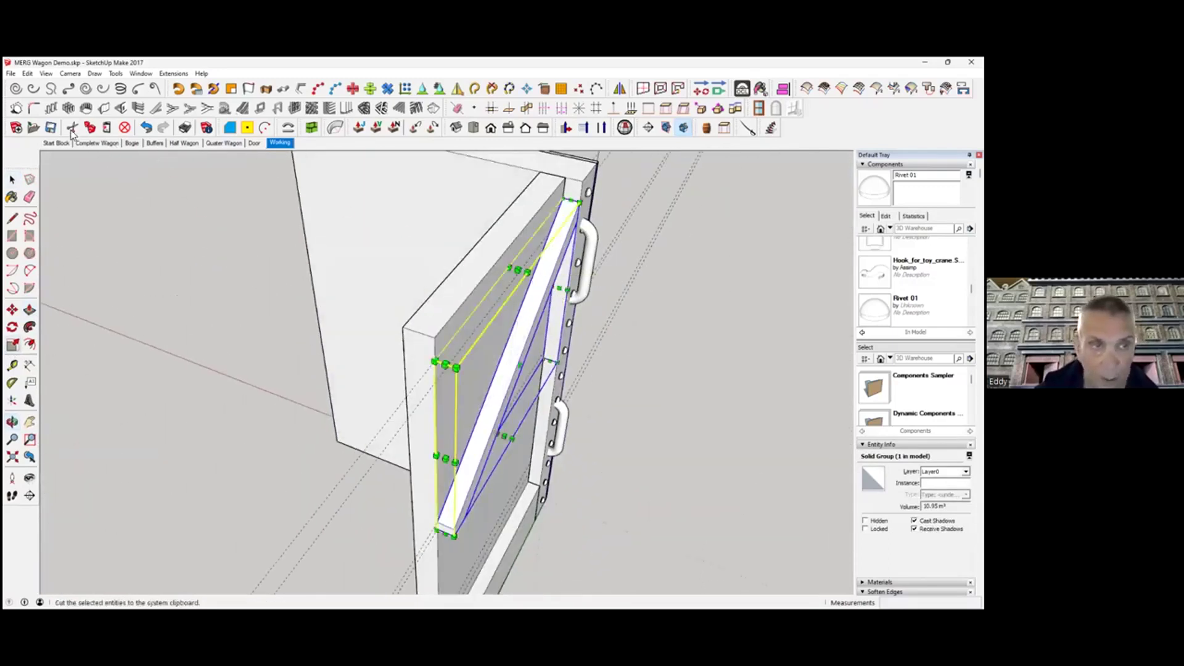
pyautogui.moveTo(518, 269); pyautogui.dragTo(499, 505)
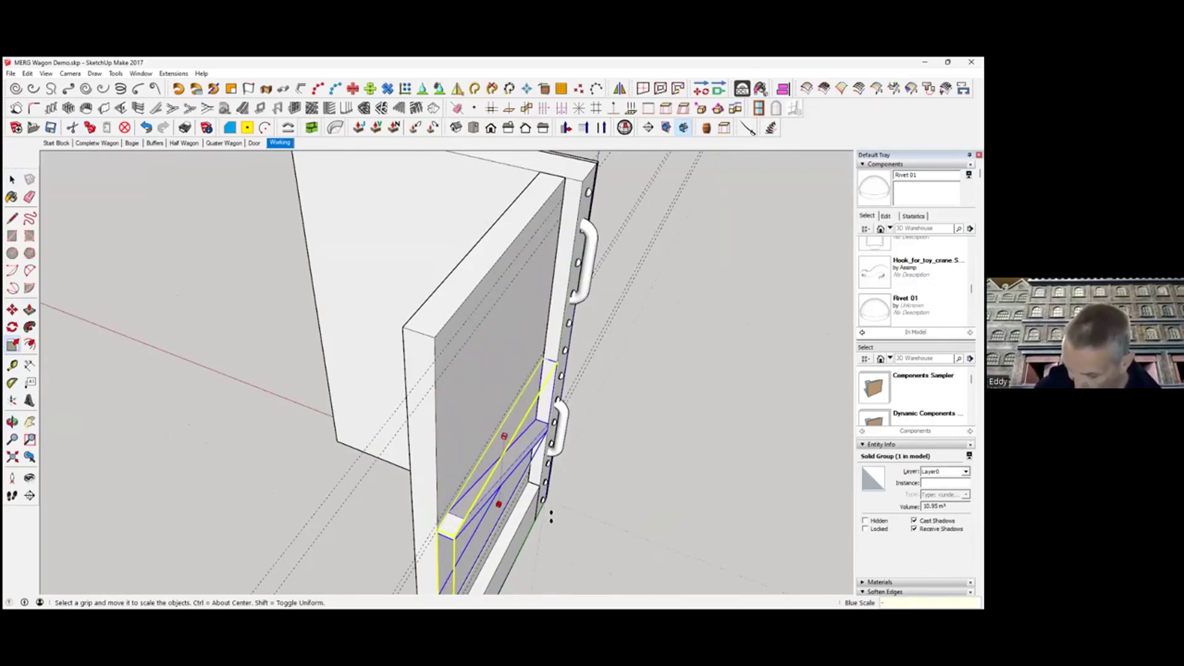
pyautogui.press('Return')
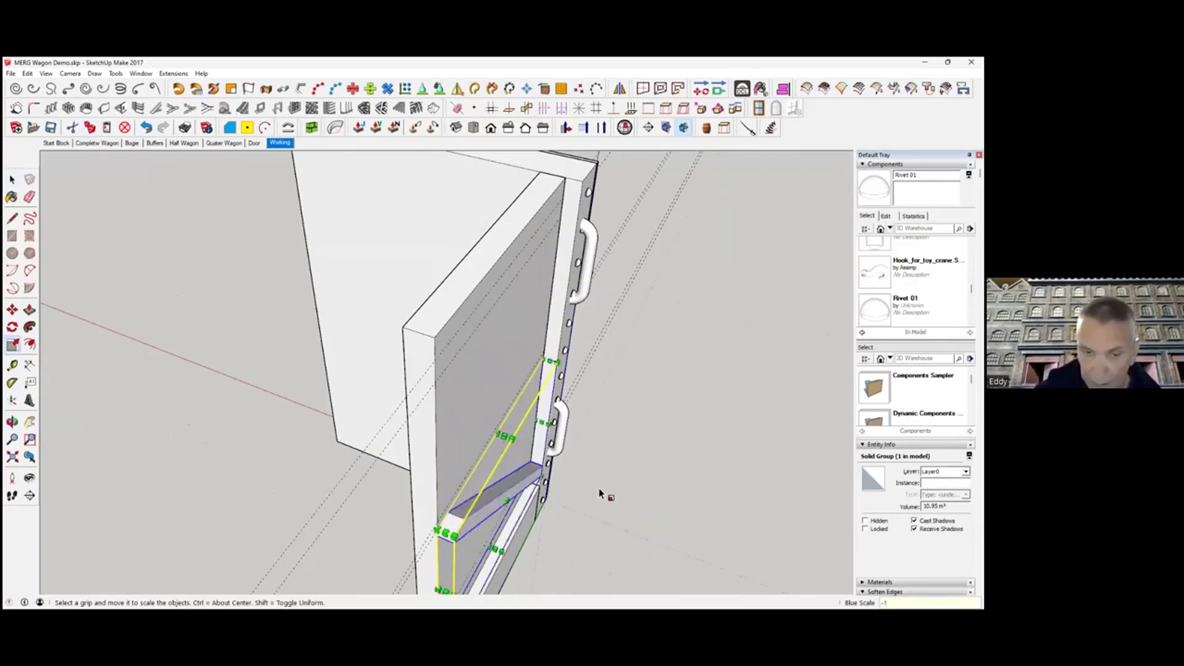
# - Paste the copied brace in place above the mirrored one and clear the selection
pyautogui.moveTo(462, 430); pyautogui.dragTo(318, 363, button='middle')
pyautogui.click(27, 75)
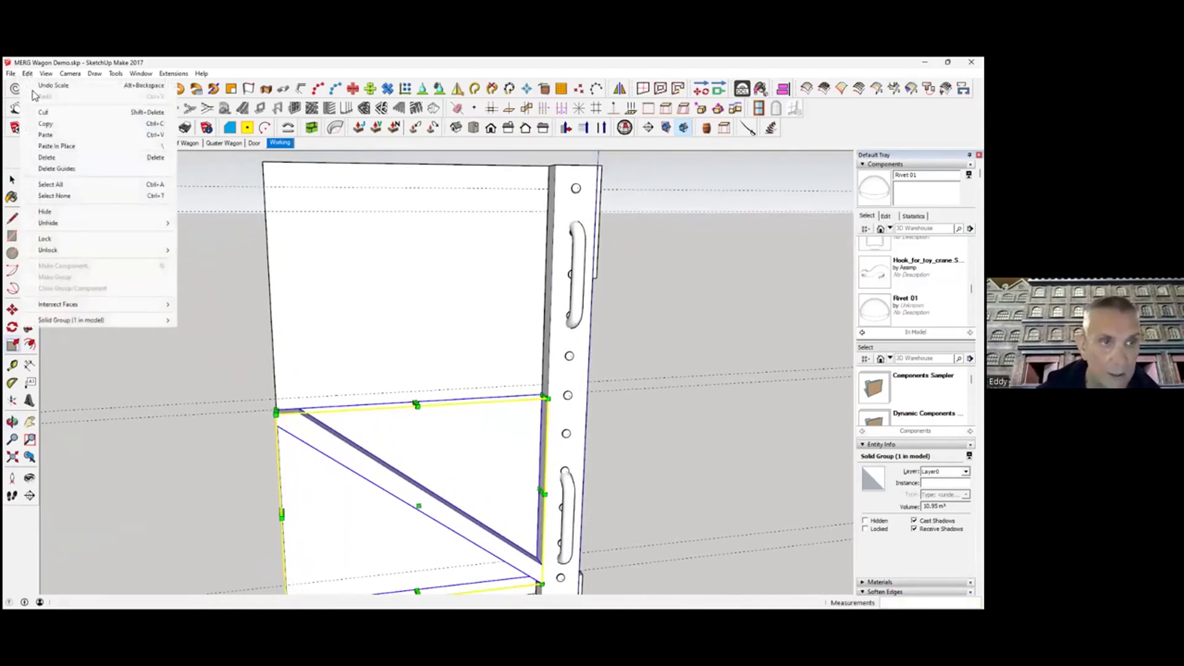
pyautogui.click(67, 147)
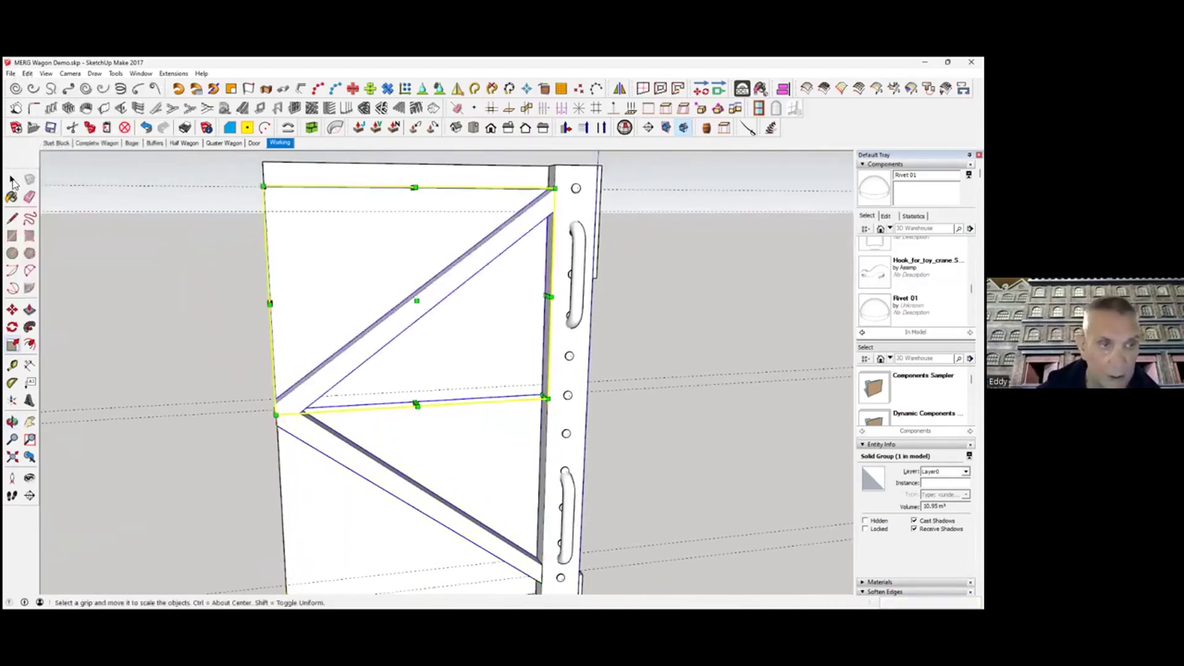
pyautogui.click(206, 337)
pyautogui.moveTo(365, 415); pyautogui.dragTo(426, 365, button='middle')
# - Open the panel group for editing and unhide its horizontal cladding planks
pyautogui.click(493, 410)
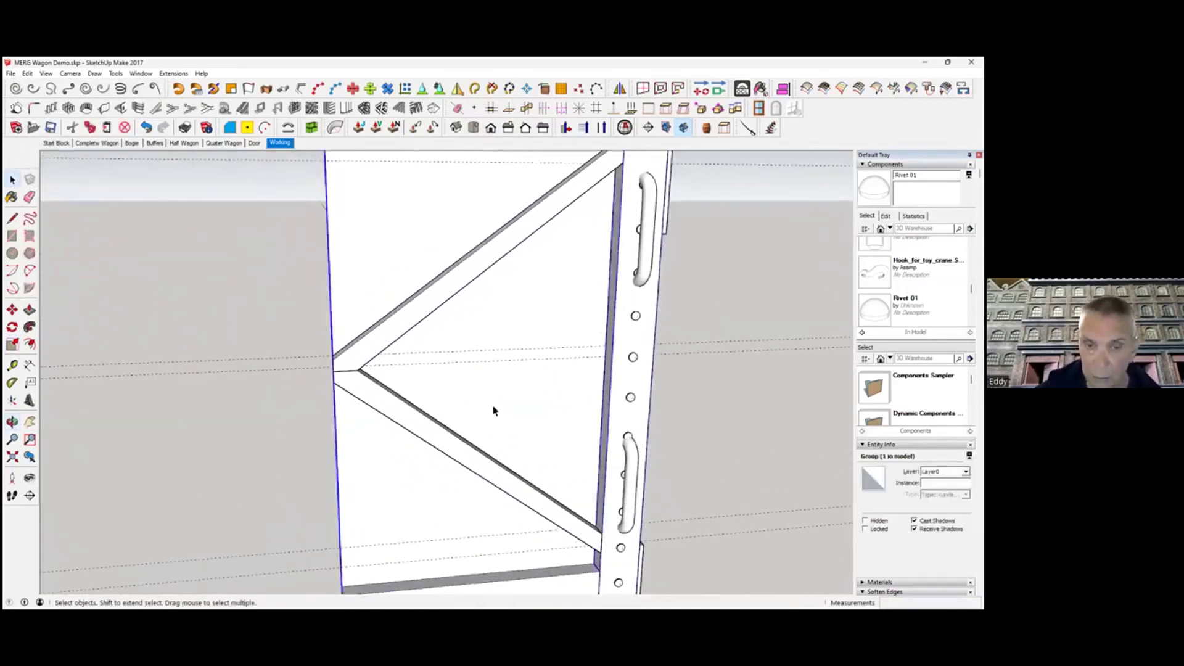
pyautogui.doubleClick(493, 410)
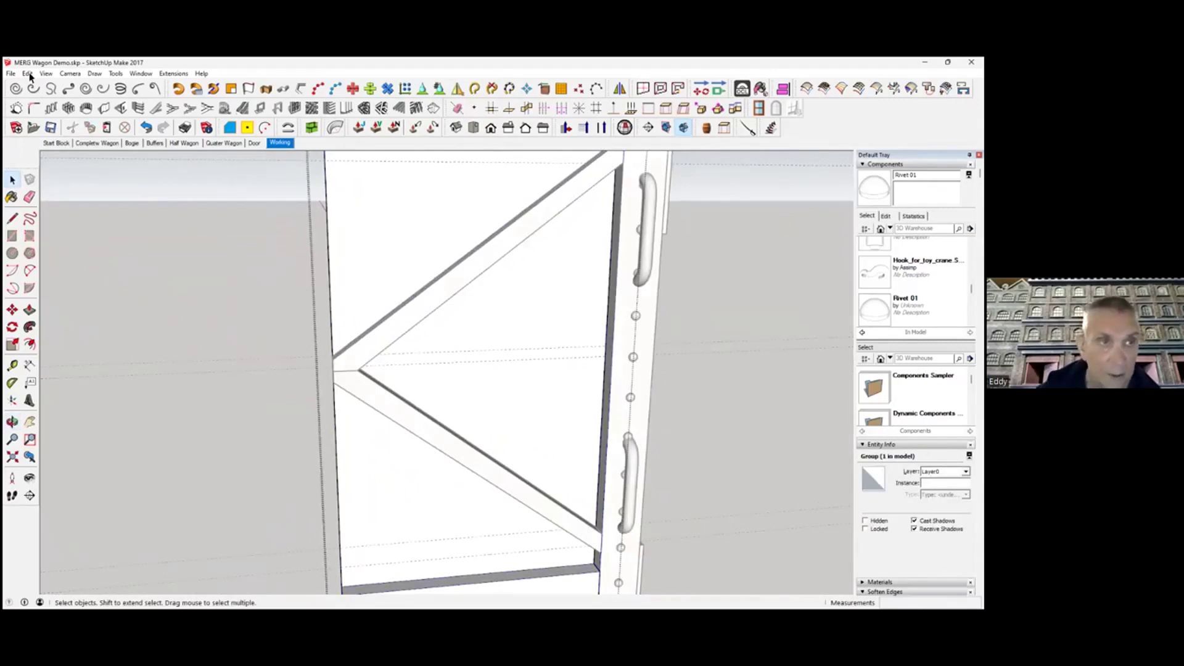
pyautogui.click(28, 73)
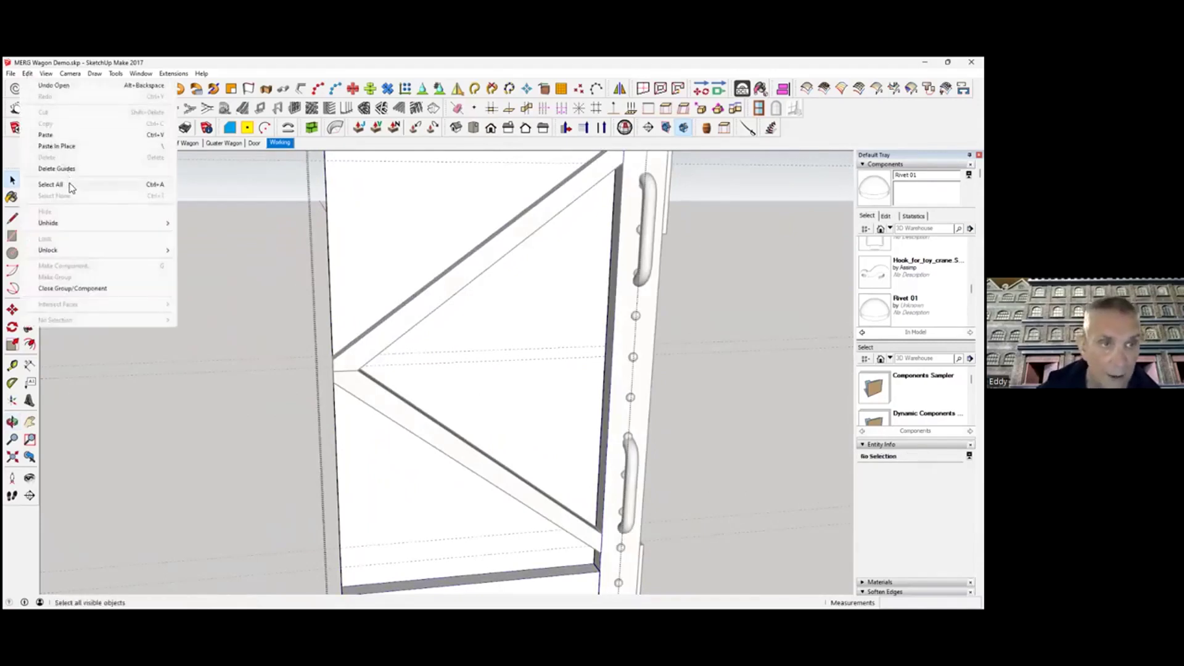
pyautogui.moveTo(92, 229)
pyautogui.click(222, 237)
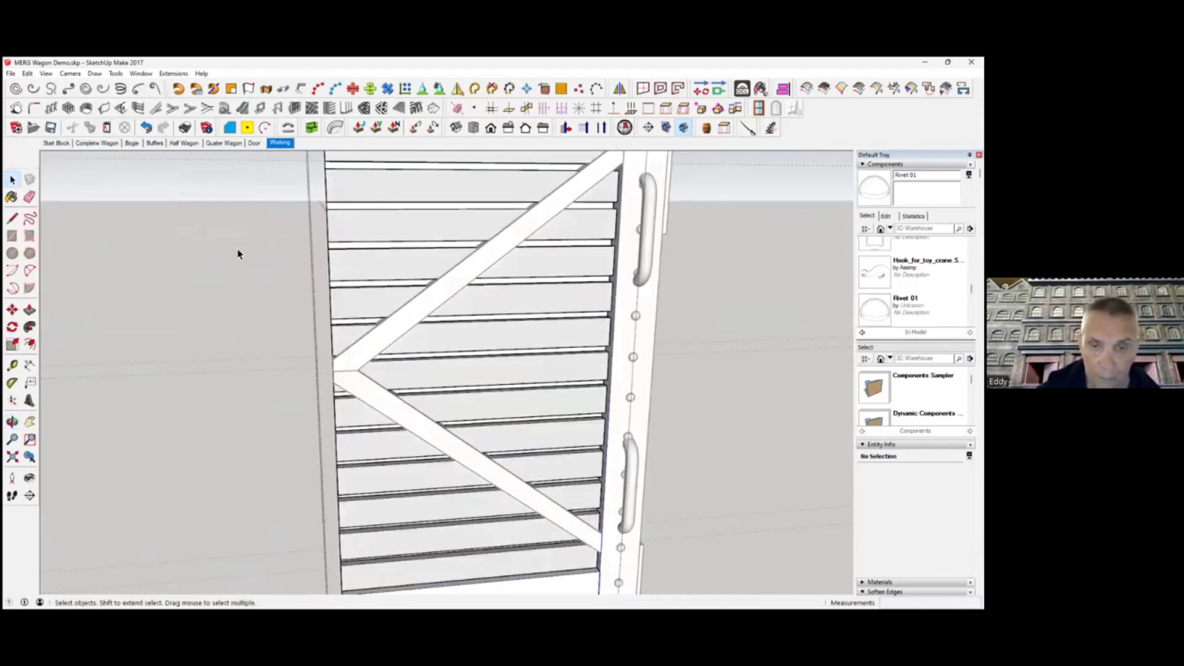
pyautogui.moveTo(588, 403); pyautogui.dragTo(554, 284, button='middle')
# - Close the panel group, select both the upper and lower diagonal braces, and make them one group
pyautogui.click(498, 259)
pyautogui.click(771, 356)
pyautogui.click(497, 263)
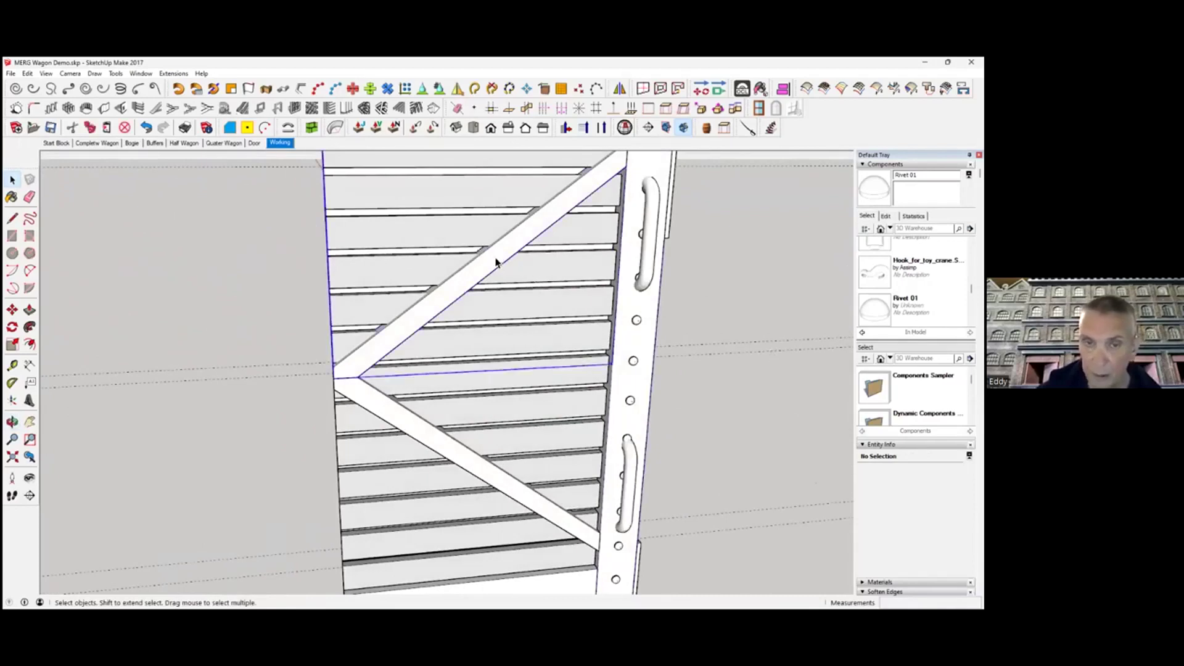
pyautogui.keyDown('shift'); pyautogui.click(436, 440); pyautogui.keyUp('shift')
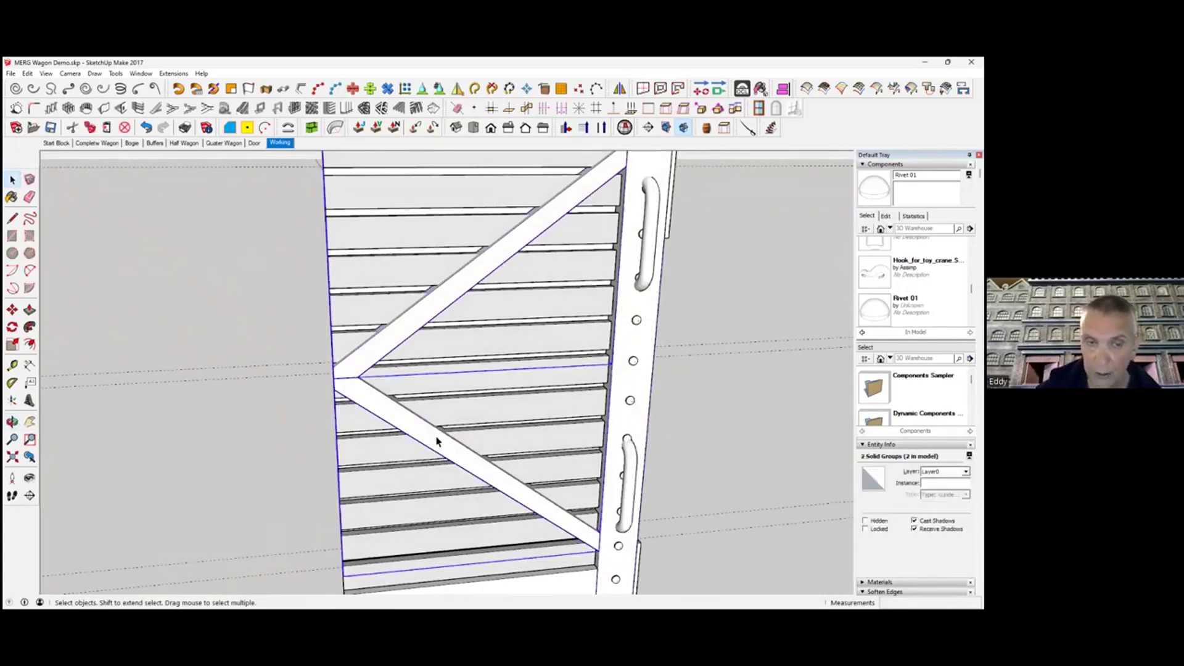
pyautogui.rightClick(436, 440)
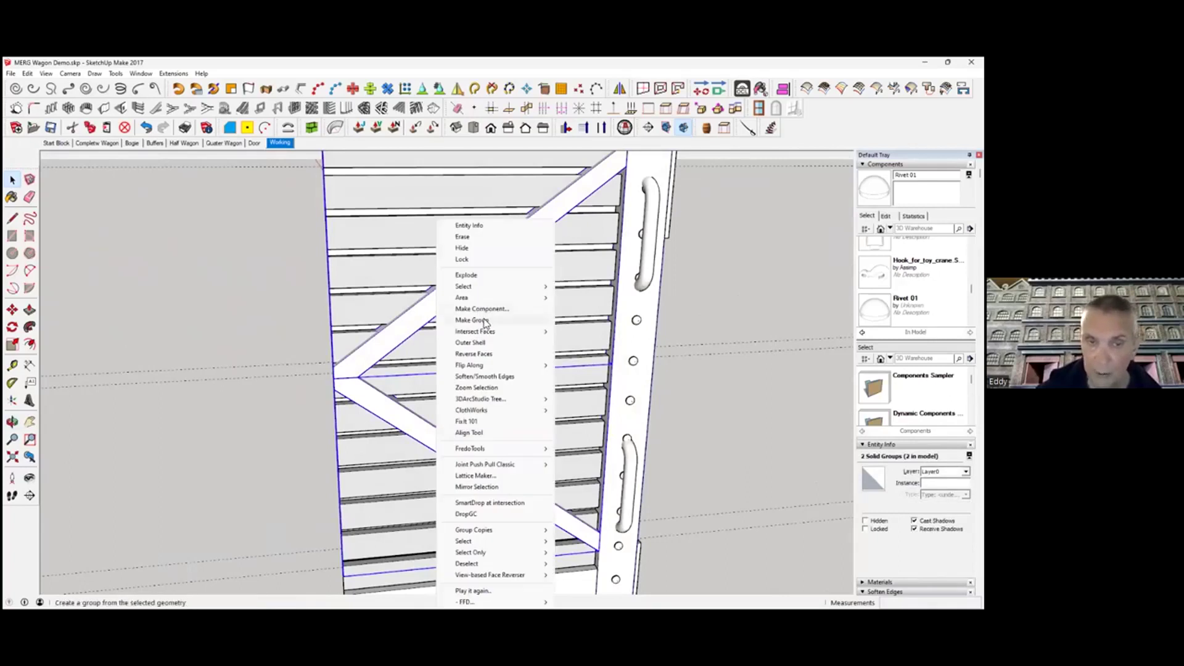
pyautogui.click(484, 320)
# - Paste the copied brace in place inside the panel group and close the group
pyautogui.click(758, 404)
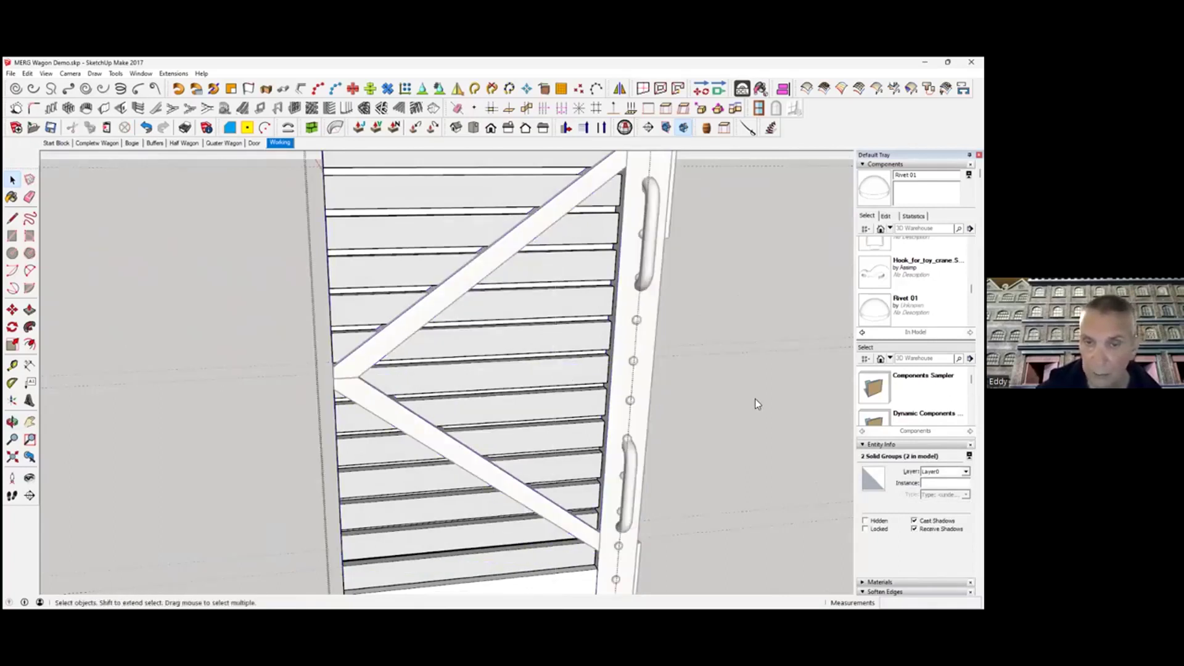
pyautogui.click(28, 74)
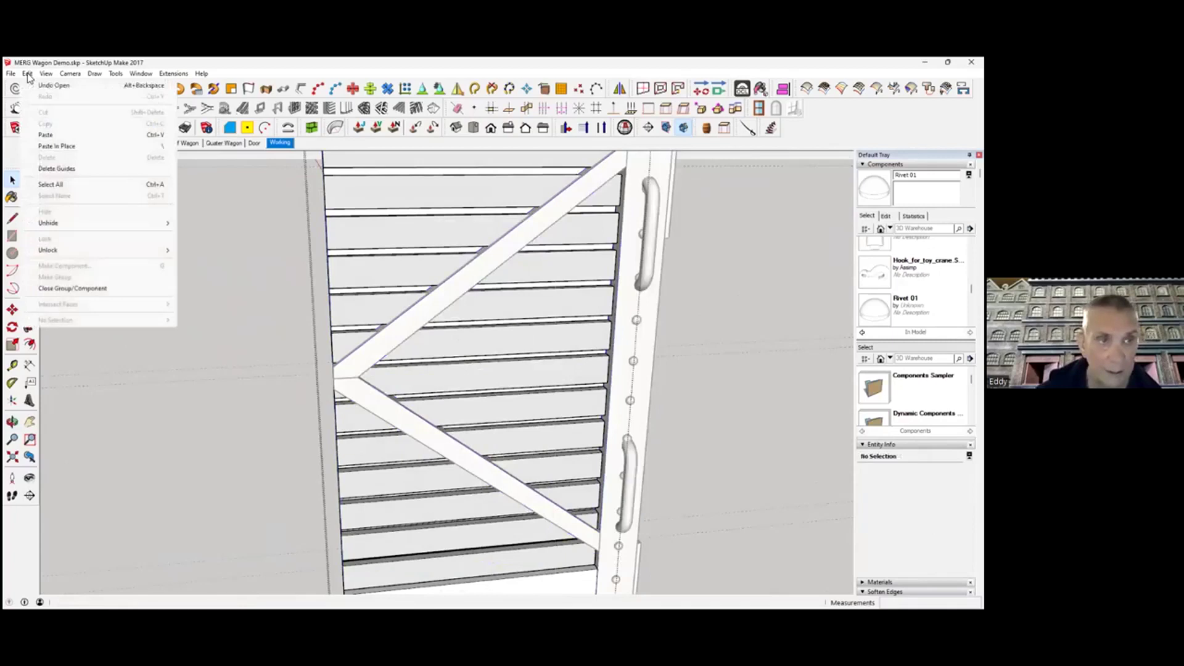
pyautogui.click(71, 155)
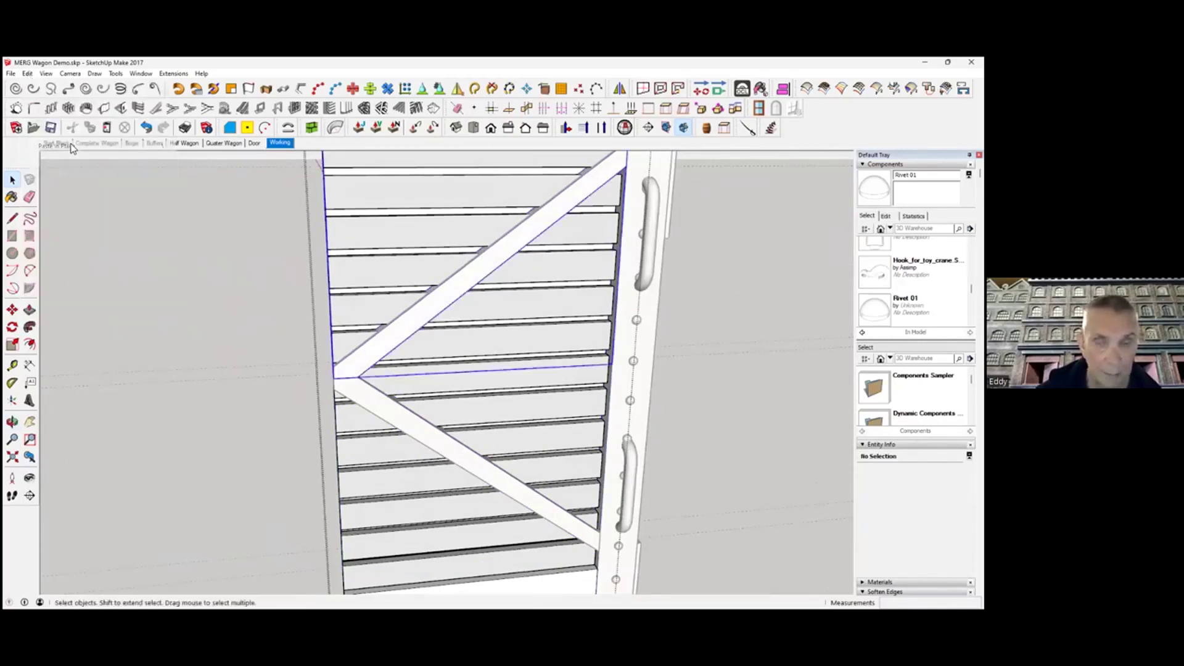
pyautogui.click(749, 437)
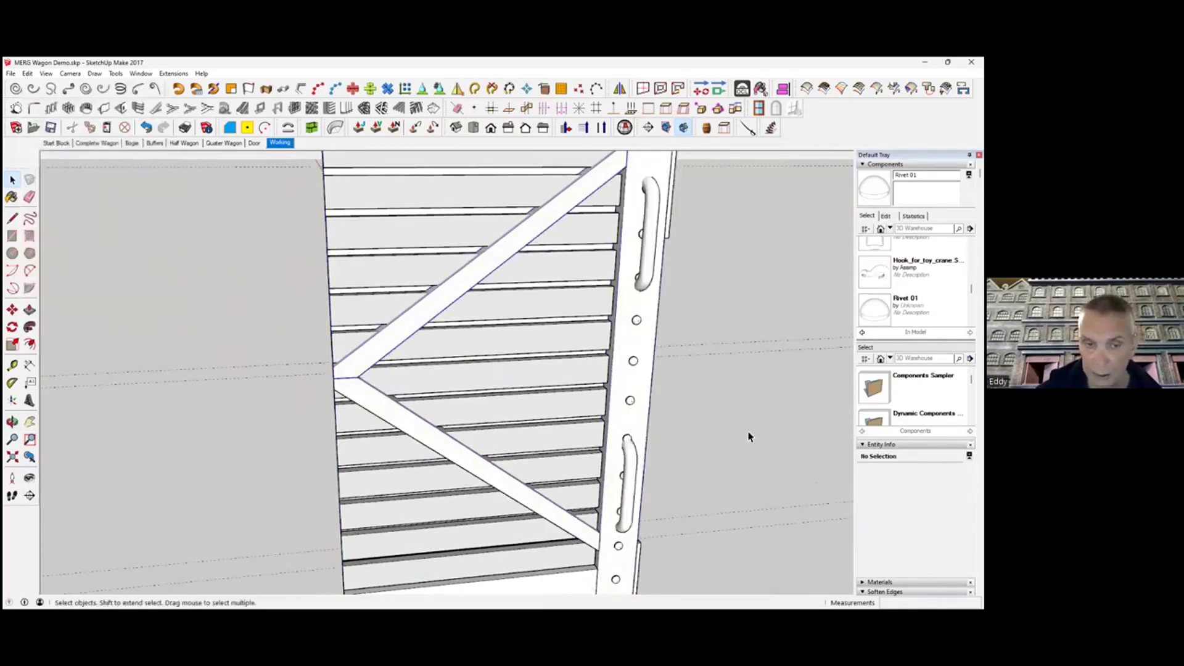
# - Examine the braced panel beside the reference model, comparing the braces and the bottom plate
pyautogui.click(559, 382)
pyautogui.scroll(-3, 556, 385)
pyautogui.moveTo(556, 384); pyautogui.dragTo(612, 525, button='middle')
pyautogui.click(612, 525)
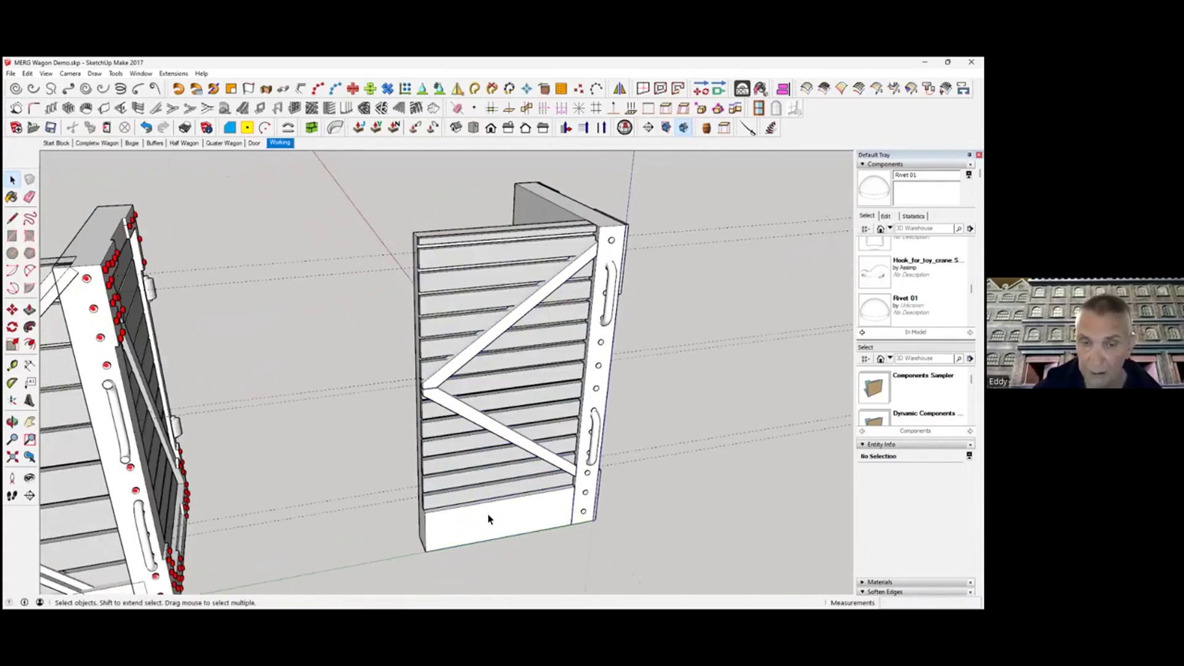
pyautogui.moveTo(501, 500); pyautogui.dragTo(148, 493, button='middle')
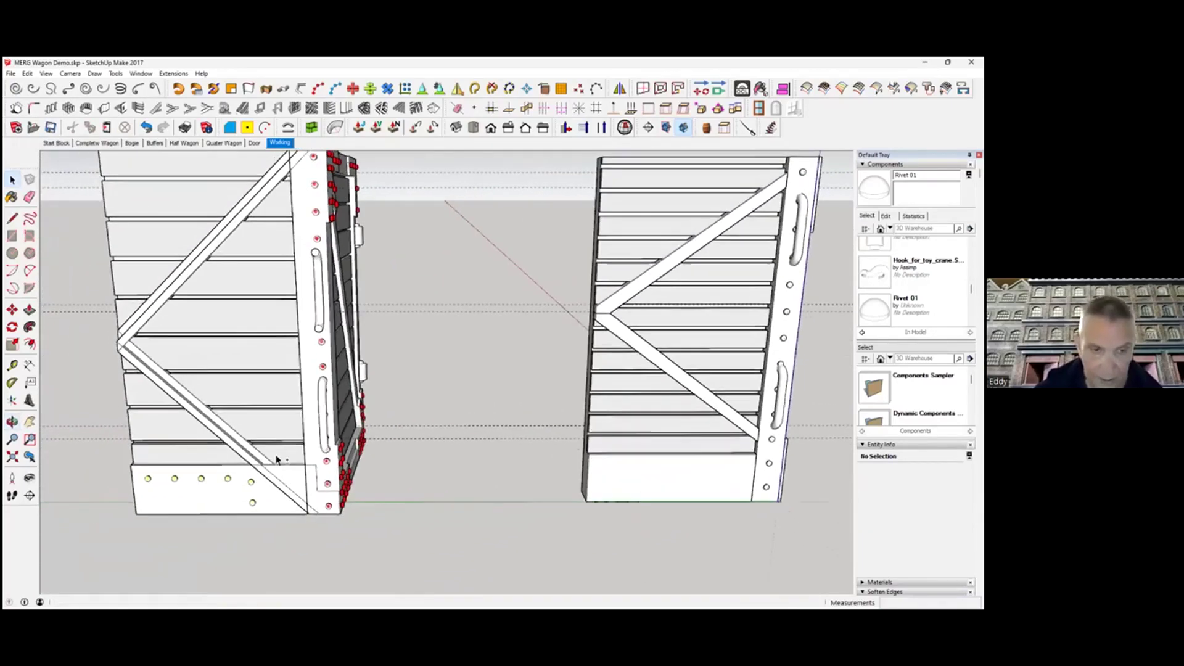
pyautogui.moveTo(515, 489); pyautogui.dragTo(462, 485, button='middle')
pyautogui.scroll(1, 568, 501)
pyautogui.scroll(-2, 565, 505)
pyautogui.moveTo(579, 470); pyautogui.dragTo(645, 490, button='middle')
# - Select the reference model group and delete all guides from the model
pyautogui.click(248, 400)
pyautogui.moveTo(253, 410); pyautogui.dragTo(498, 425, button='middle')
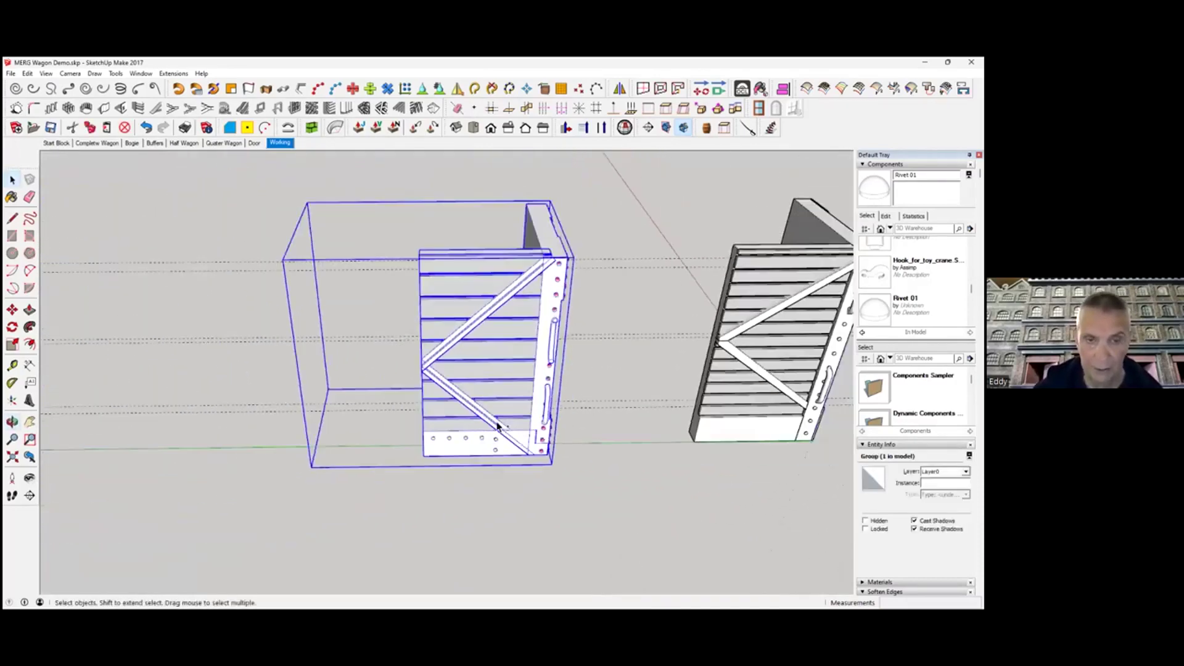
pyautogui.click(28, 74)
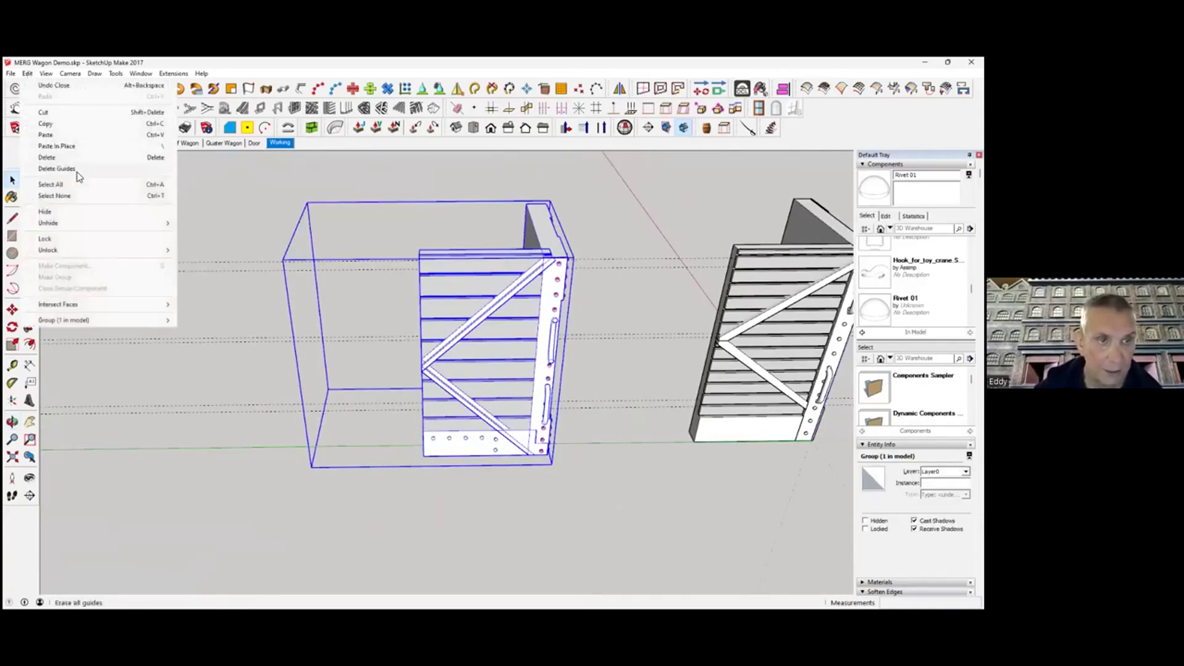
pyautogui.click(79, 171)
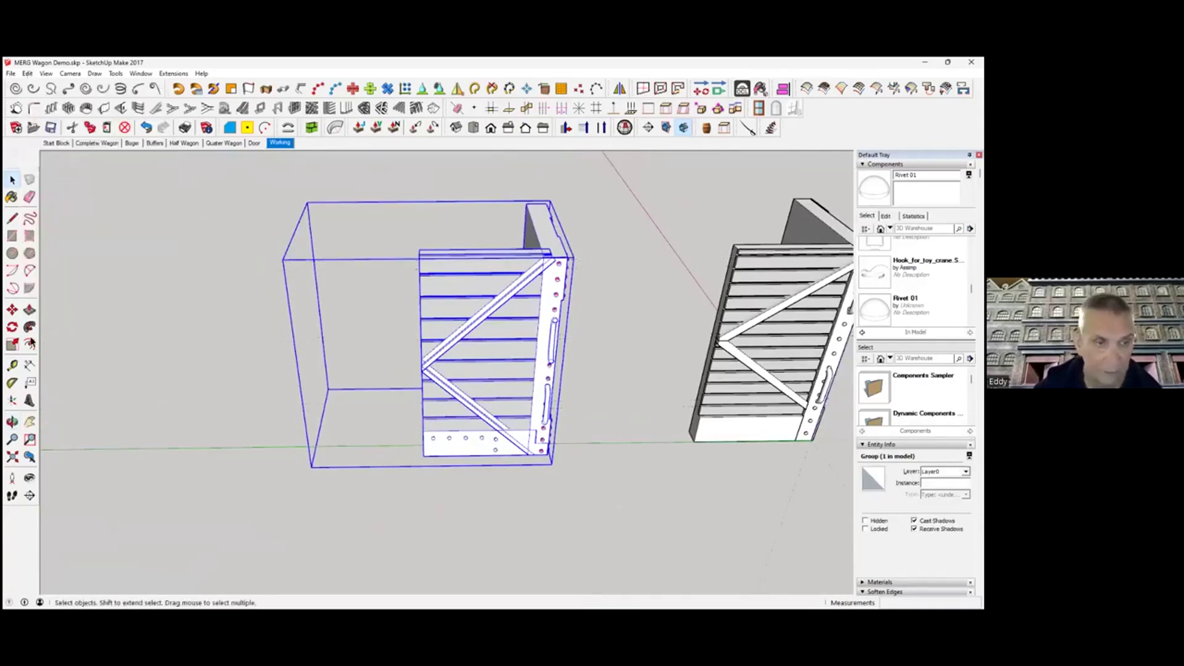
# - Move the reference model group about 18 m along the green axis, away from the working model
pyautogui.click(12, 310)
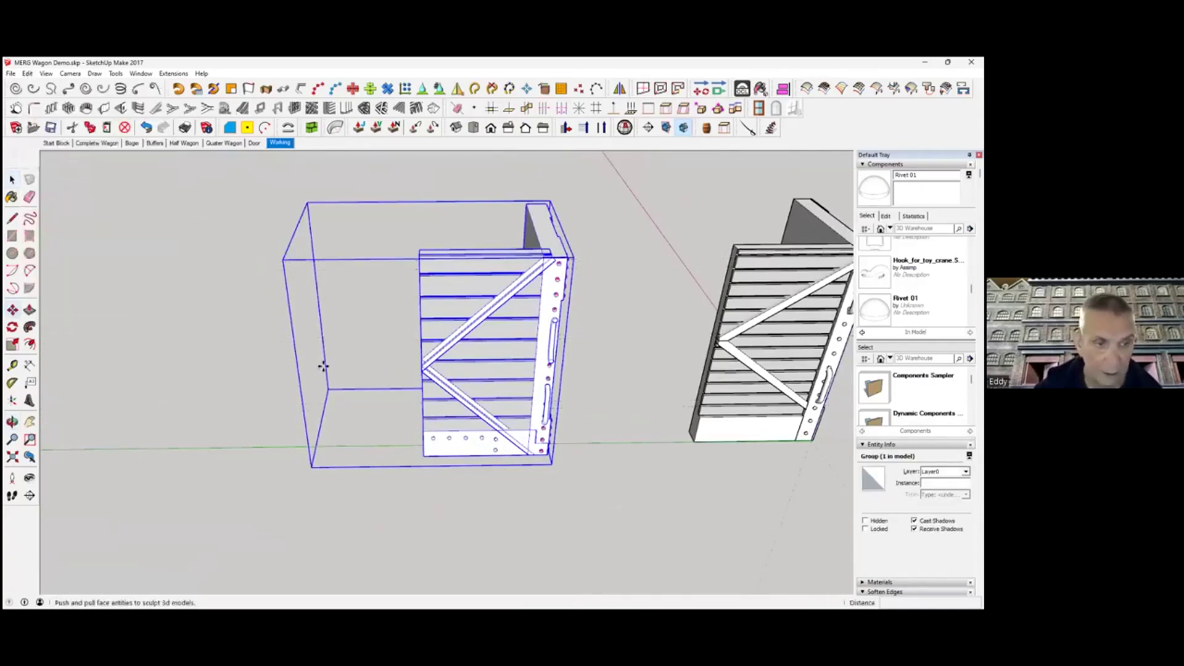
pyautogui.click(485, 404)
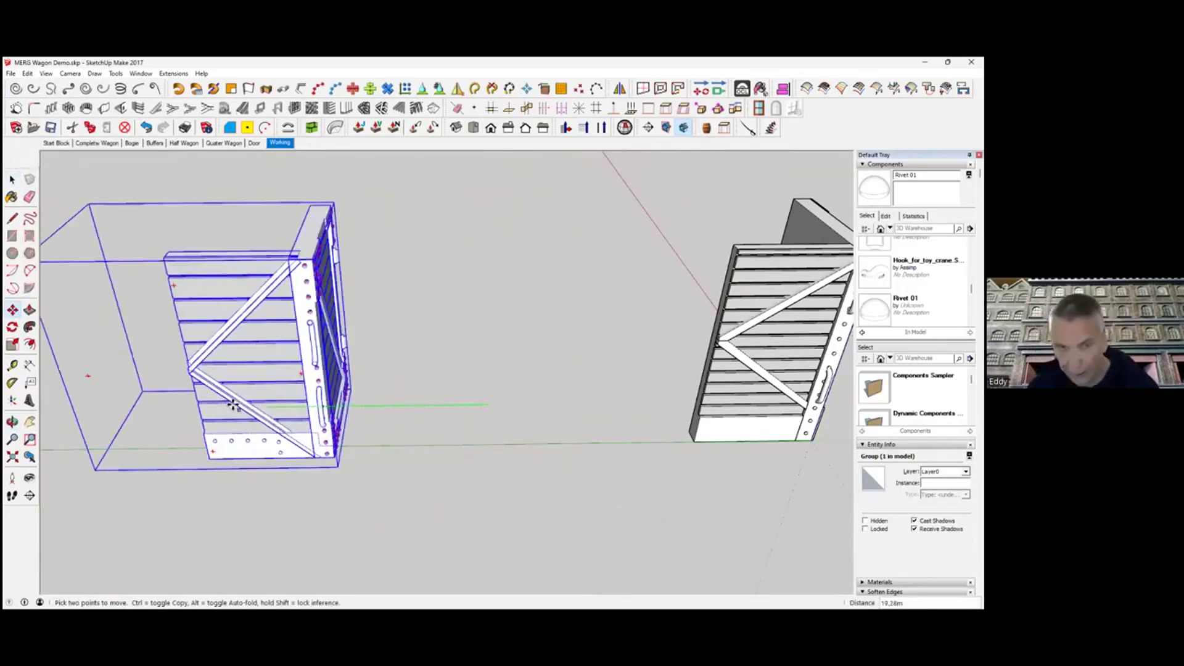
pyautogui.click(13, 180)
# - Select the braced side panel together with the riveted end panel and make them one group
pyautogui.keyDown('shift'); pyautogui.moveTo(579, 368); pyautogui.dragTo(377, 382, button='middle'); pyautogui.keyUp('shift')
pyautogui.moveTo(546, 377); pyautogui.dragTo(259, 407, button='middle')
pyautogui.moveTo(679, 389); pyautogui.dragTo(423, 383, button='middle')
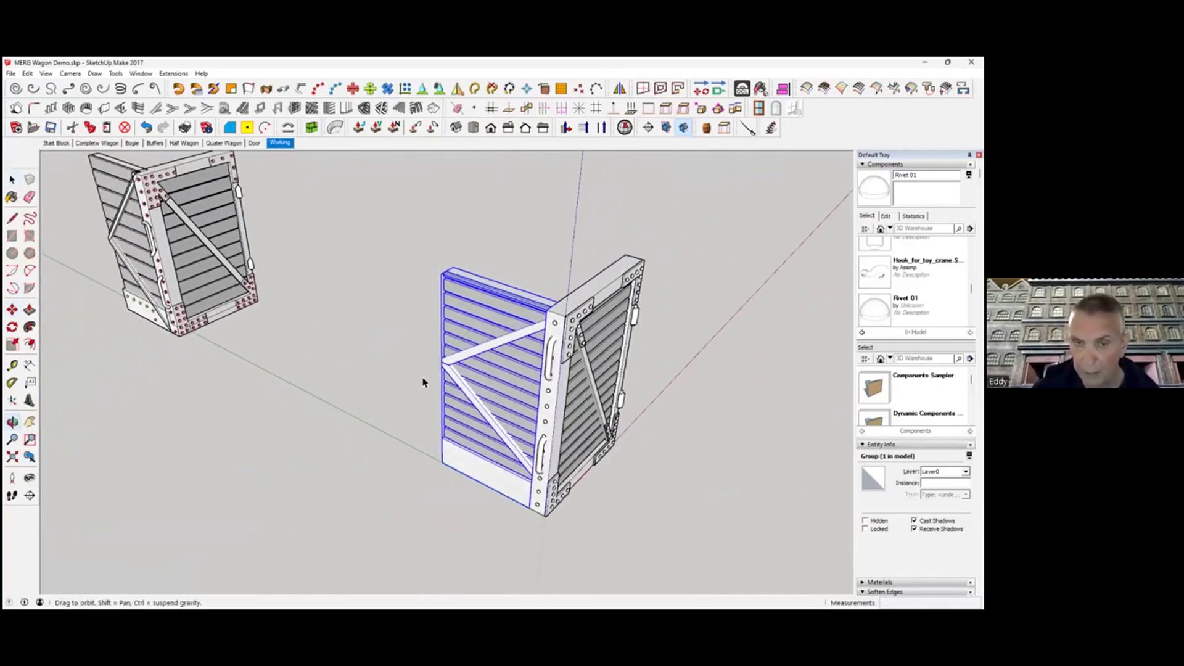
pyautogui.keyDown('shift'); pyautogui.click(566, 383); pyautogui.keyUp('shift')
pyautogui.rightClick(563, 385)
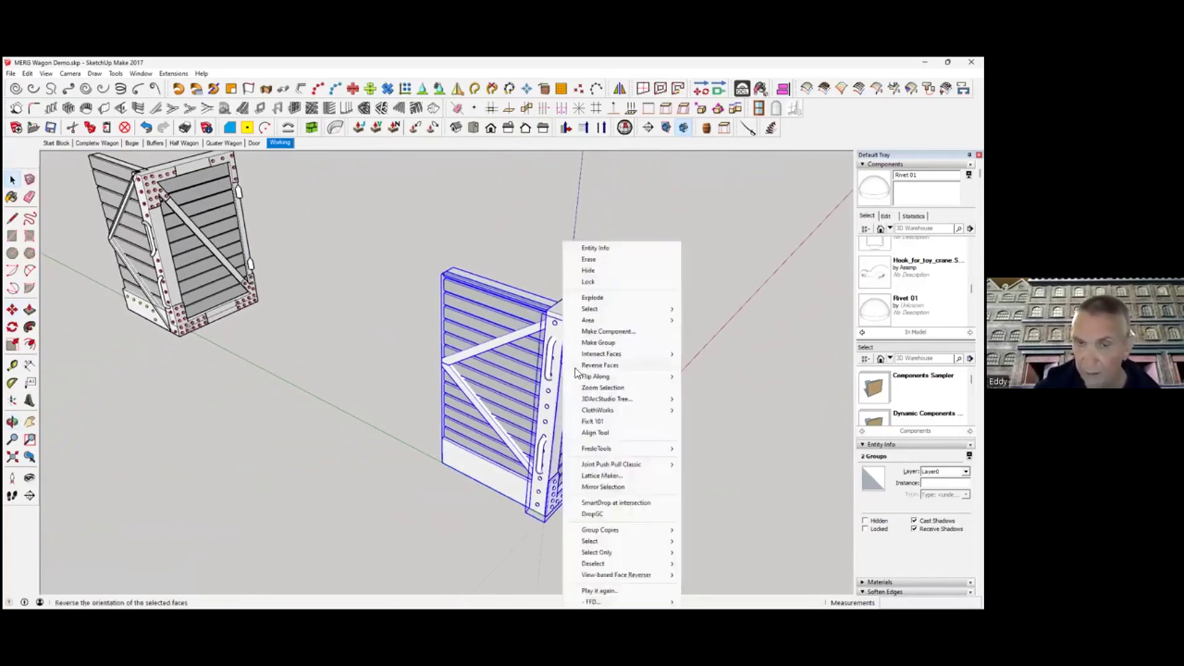
pyautogui.click(596, 344)
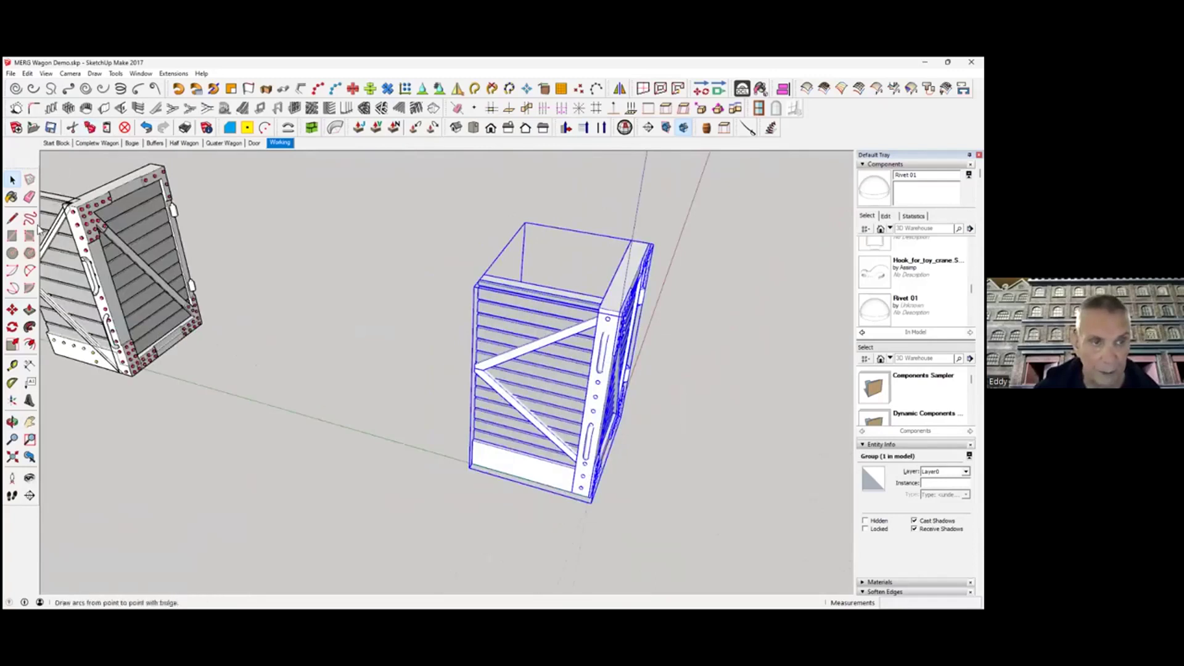
# - Mirror the grouped corner section by scaling it by -1 along the green axis
pyautogui.click(11, 346)
pyautogui.moveTo(647, 417); pyautogui.dragTo(623, 390, button='middle')
pyautogui.moveTo(614, 384); pyautogui.dragTo(428, 349)
pyautogui.write('-1')
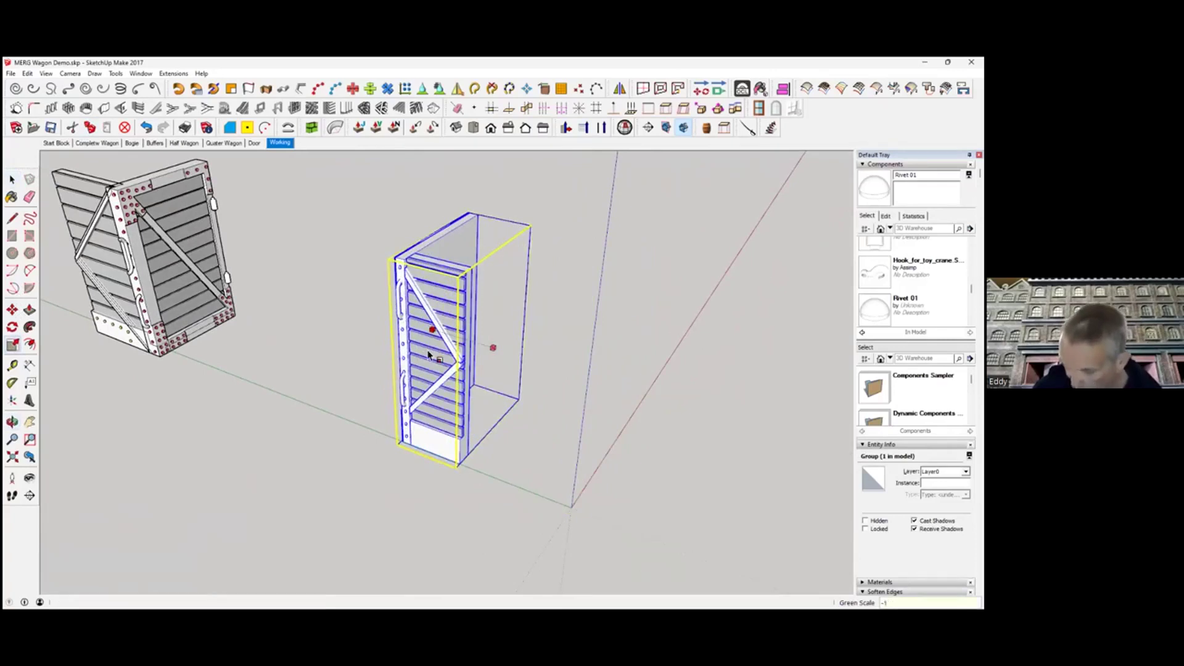
pyautogui.press('Return')
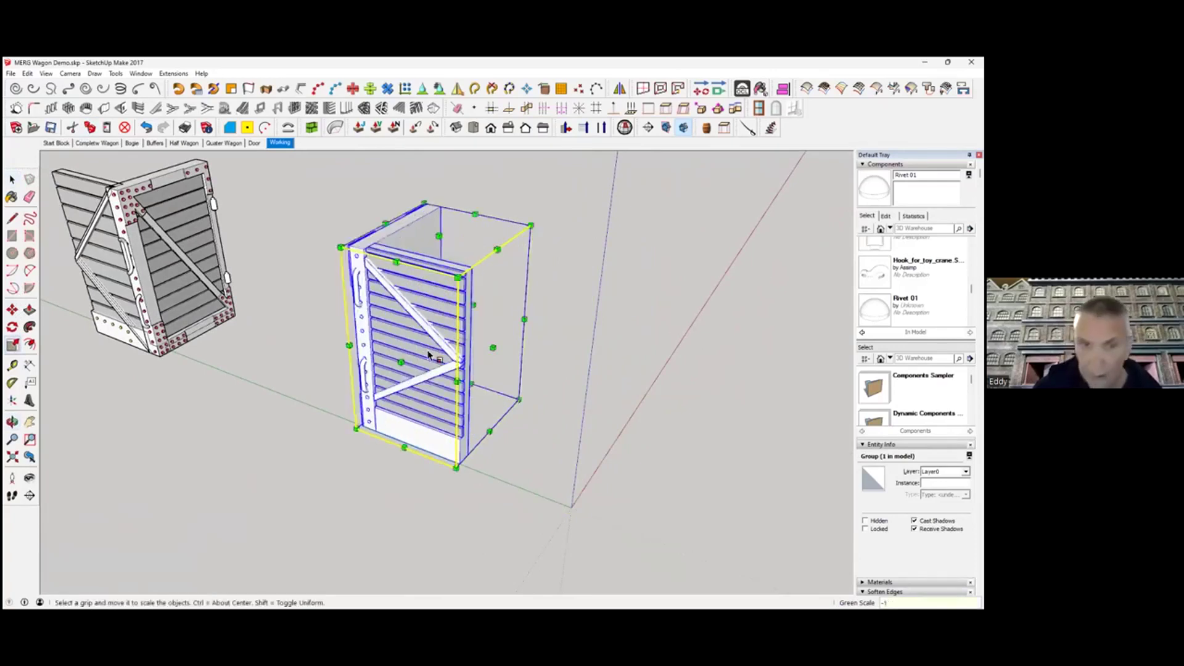
# - Paste the original corner section in place beside the mirrored one
pyautogui.click(10, 73)
pyautogui.moveTo(27, 75)
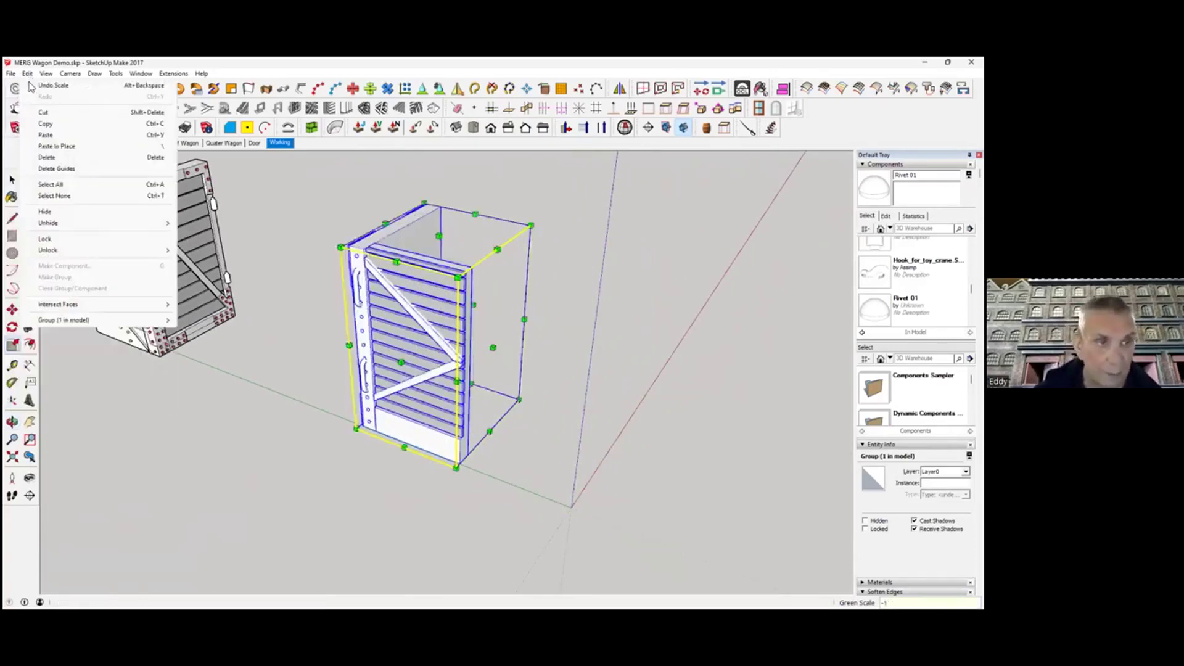
pyautogui.click(67, 147)
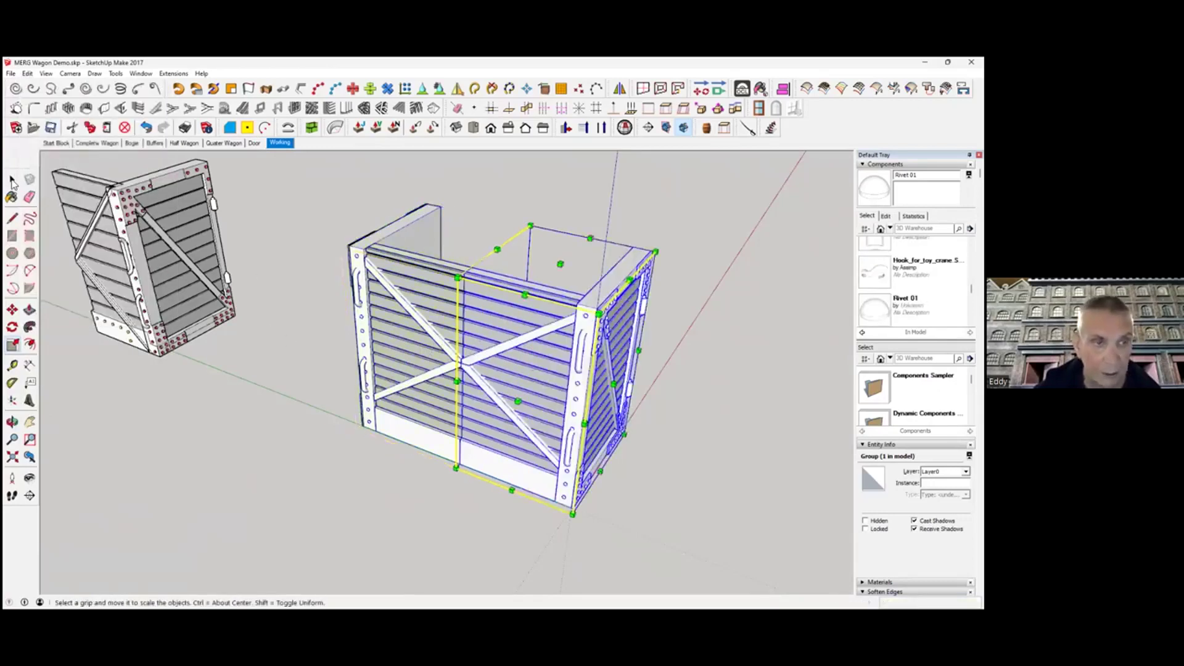
# - Select the mirrored and pasted corner sections and make them one group
pyautogui.click(12, 181)
pyautogui.moveTo(308, 395); pyautogui.dragTo(284, 395, button='middle')
pyautogui.click(284, 395)
pyautogui.click(455, 373)
pyautogui.keyDown('shift'); pyautogui.click(440, 368); pyautogui.keyUp('shift')
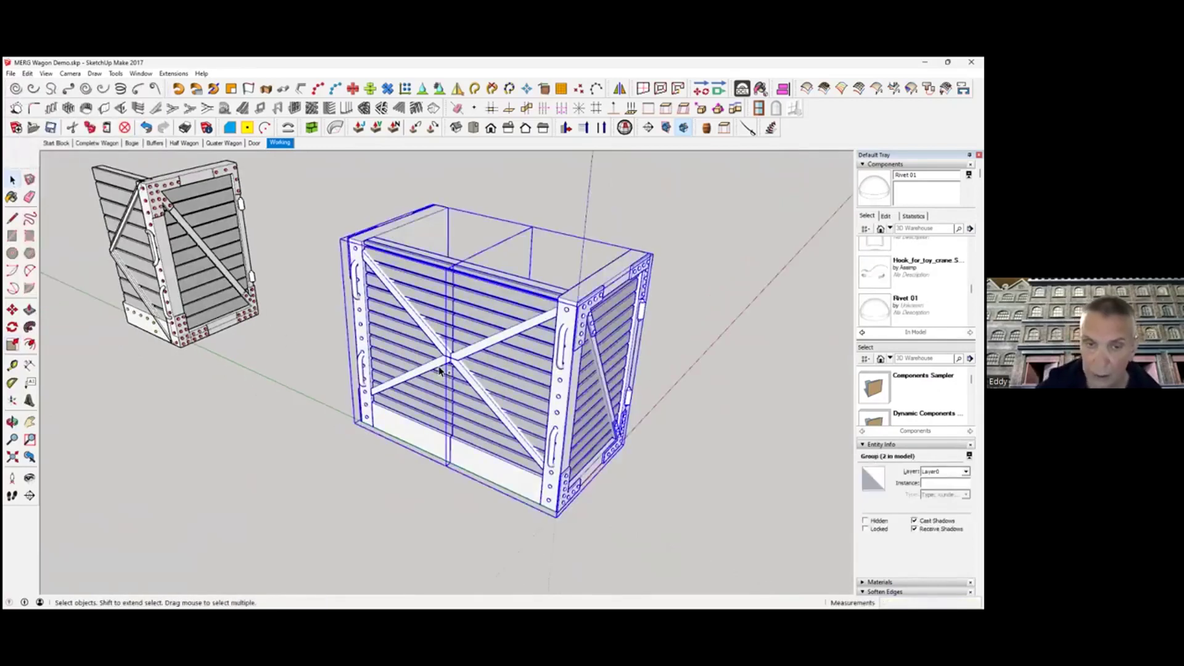
pyautogui.rightClick(439, 369)
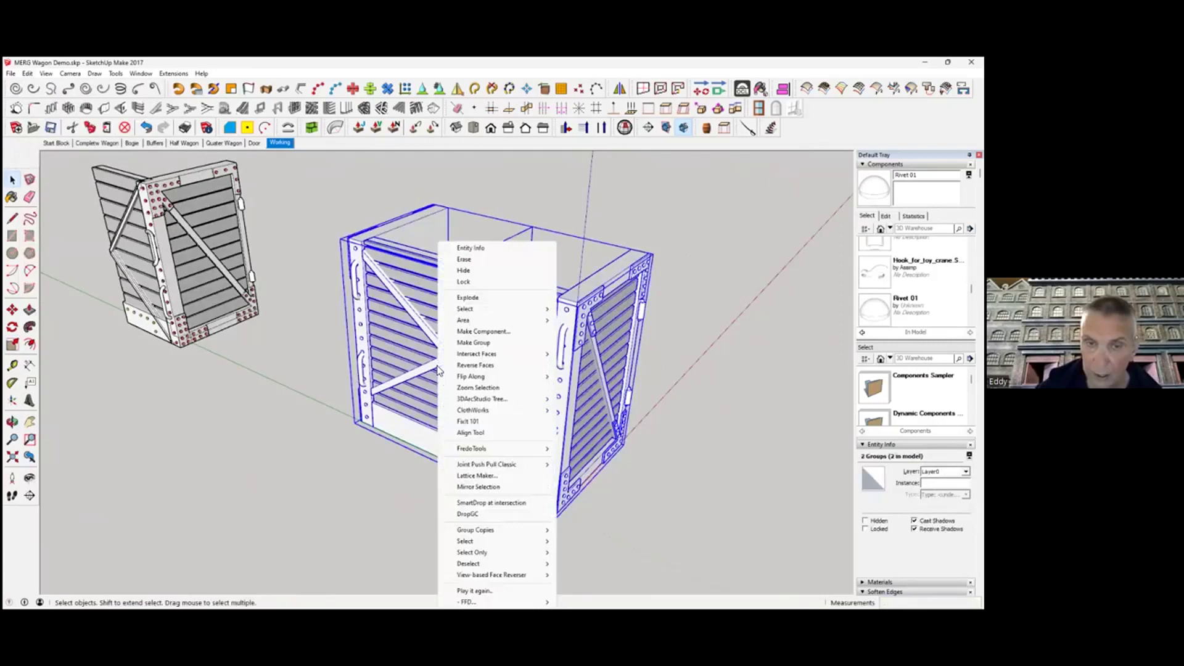
pyautogui.click(473, 343)
# - Show the Half Wagon scene and measure the distance between the two inner vertical door posts
pyautogui.moveTo(424, 415); pyautogui.dragTo(361, 403, button='middle')
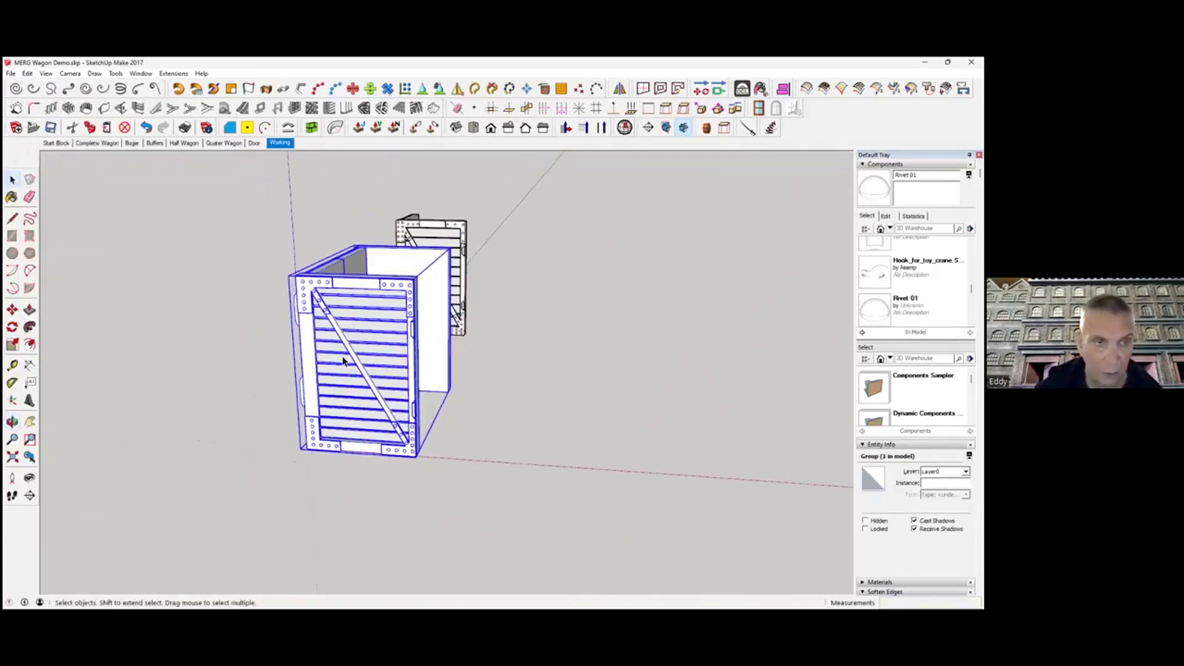
pyautogui.click(184, 142)
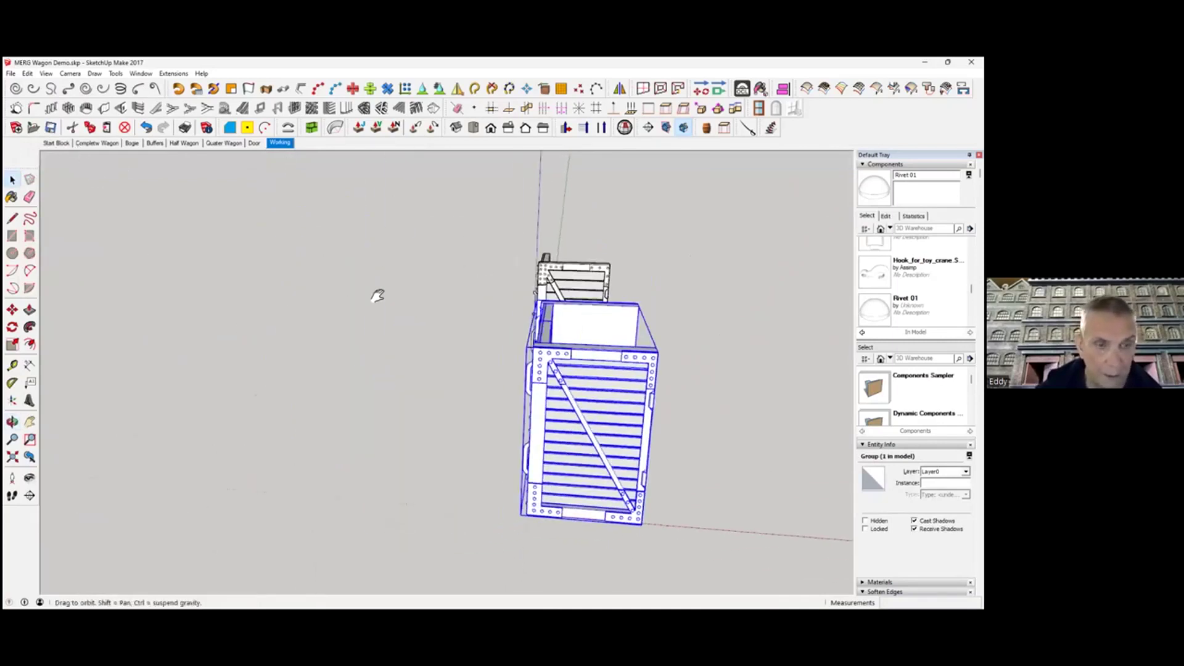
pyautogui.press('t')
pyautogui.click(324, 378)
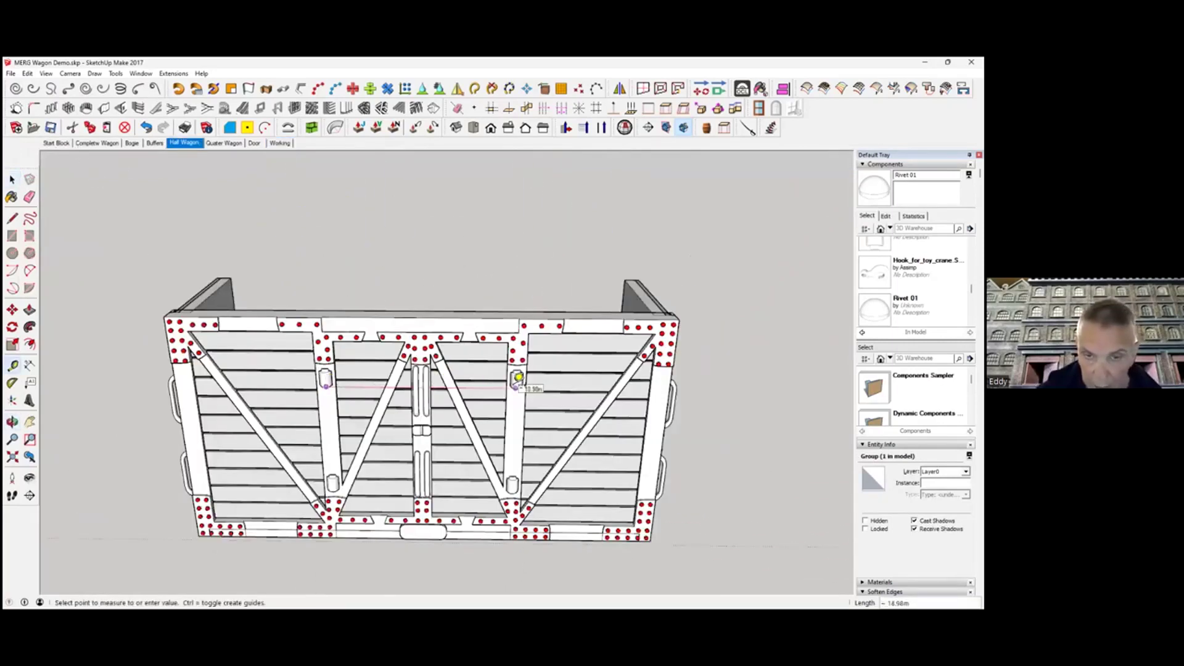
pyautogui.click(12, 180)
pyautogui.scroll(-2, 325, 323)
# - Return to the Working scene and place a 10 m guide along the red axis from the riveted panel's lower inner corner
pyautogui.click(278, 145)
pyautogui.scroll(3, 494, 381)
pyautogui.moveTo(474, 378); pyautogui.dragTo(322, 465, button='middle')
pyautogui.scroll(2, 321, 465)
pyautogui.press('t')
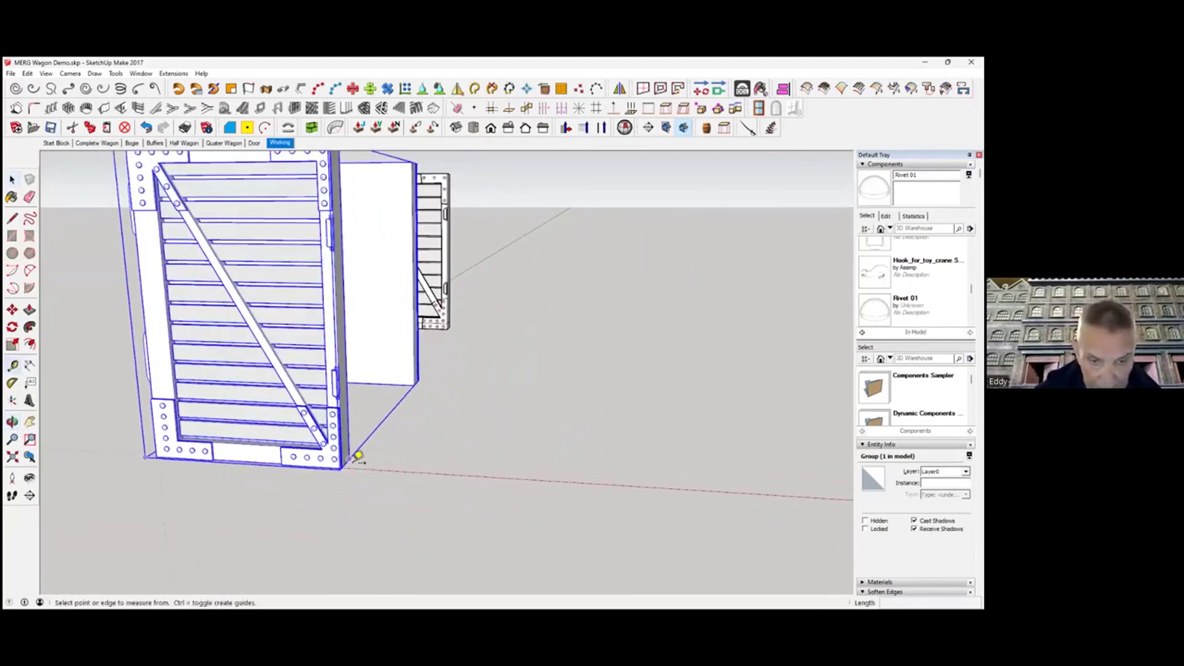
pyautogui.click(349, 459)
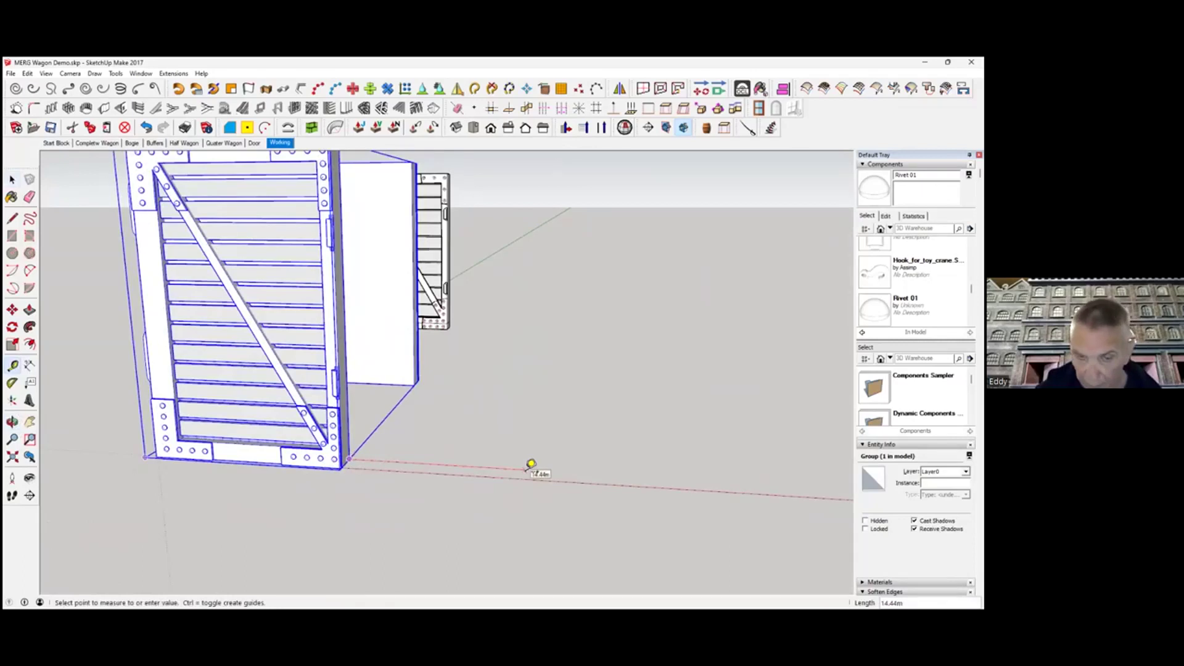
pyautogui.click(538, 463)
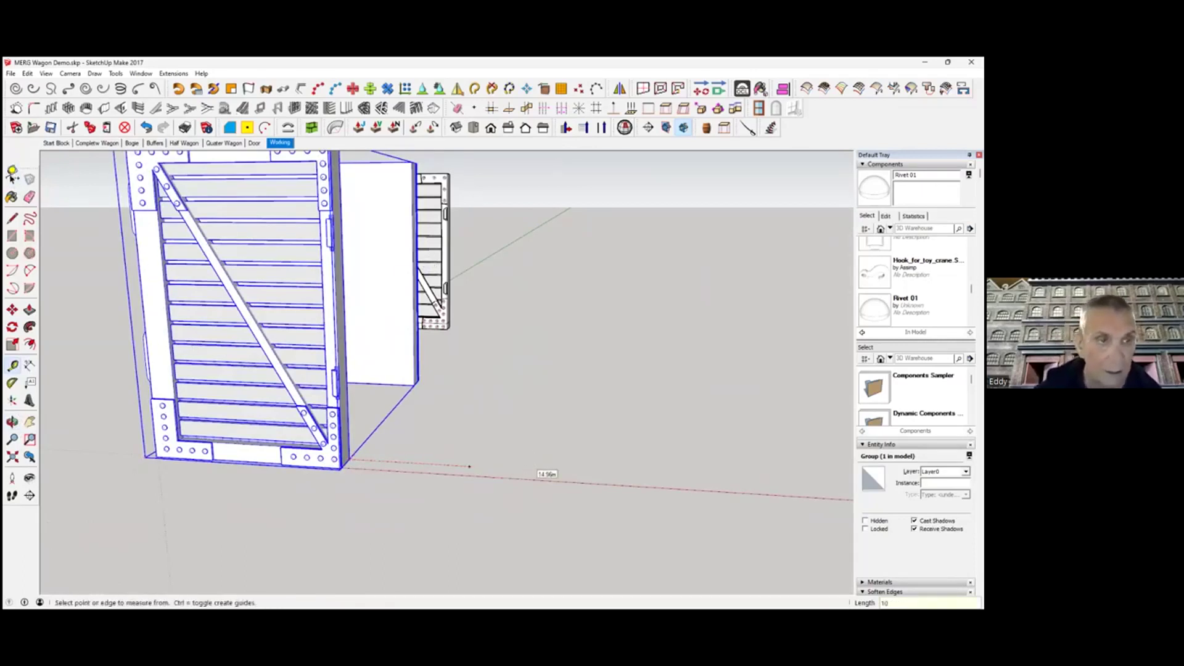
pyautogui.click(12, 180)
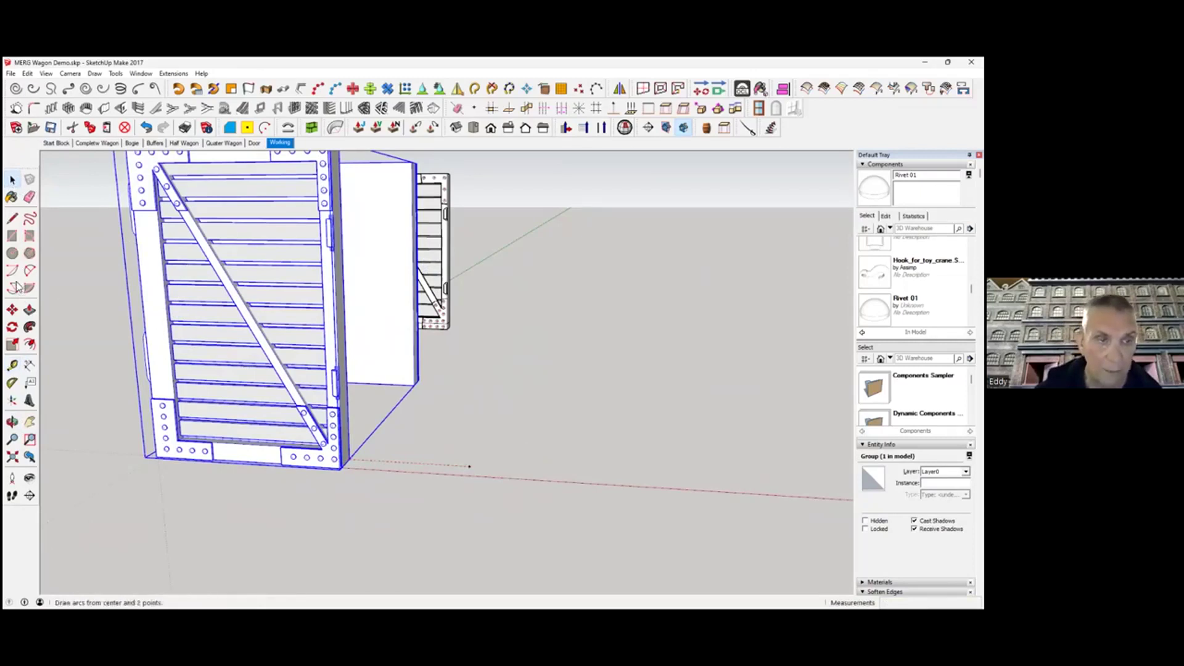
# - Copy the wagon end group about 37 m along the red axis and flip the copy along its red axis
pyautogui.click(13, 310)
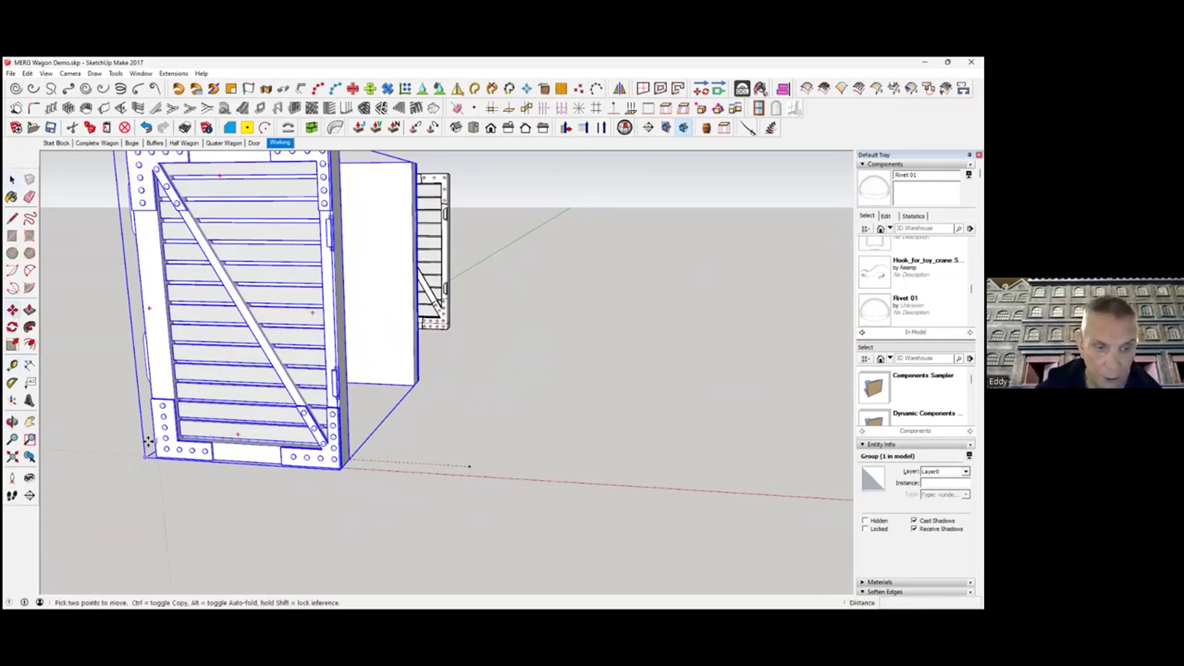
pyautogui.press('ctrl')
pyautogui.click(188, 459)
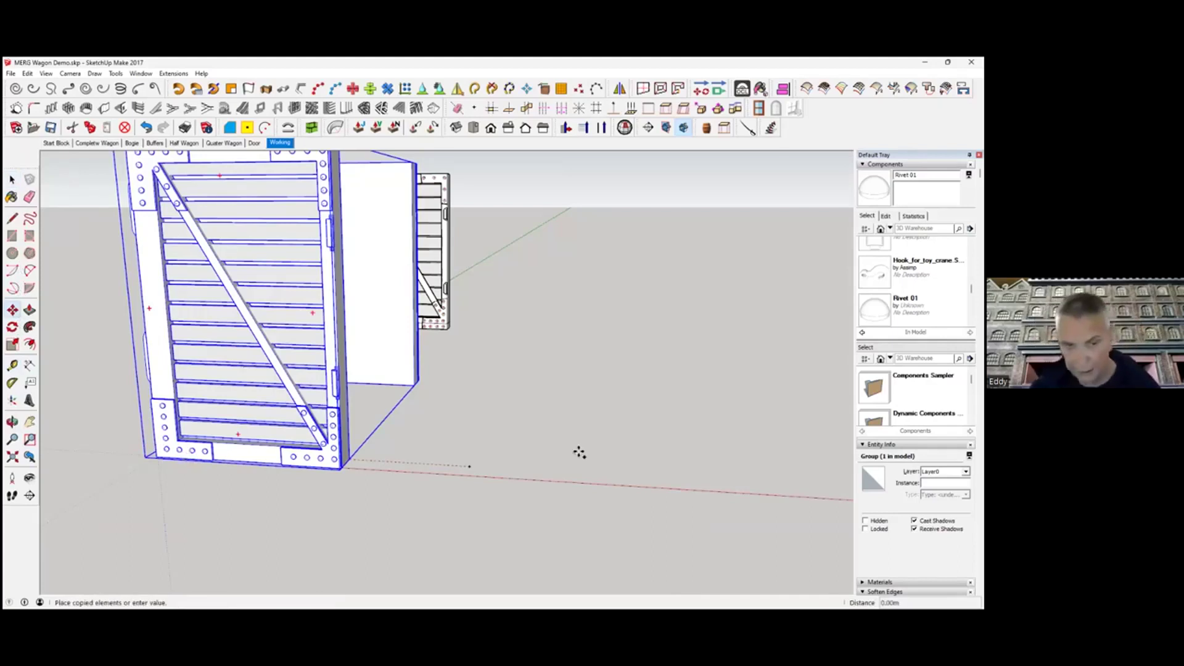
pyautogui.click(675, 452)
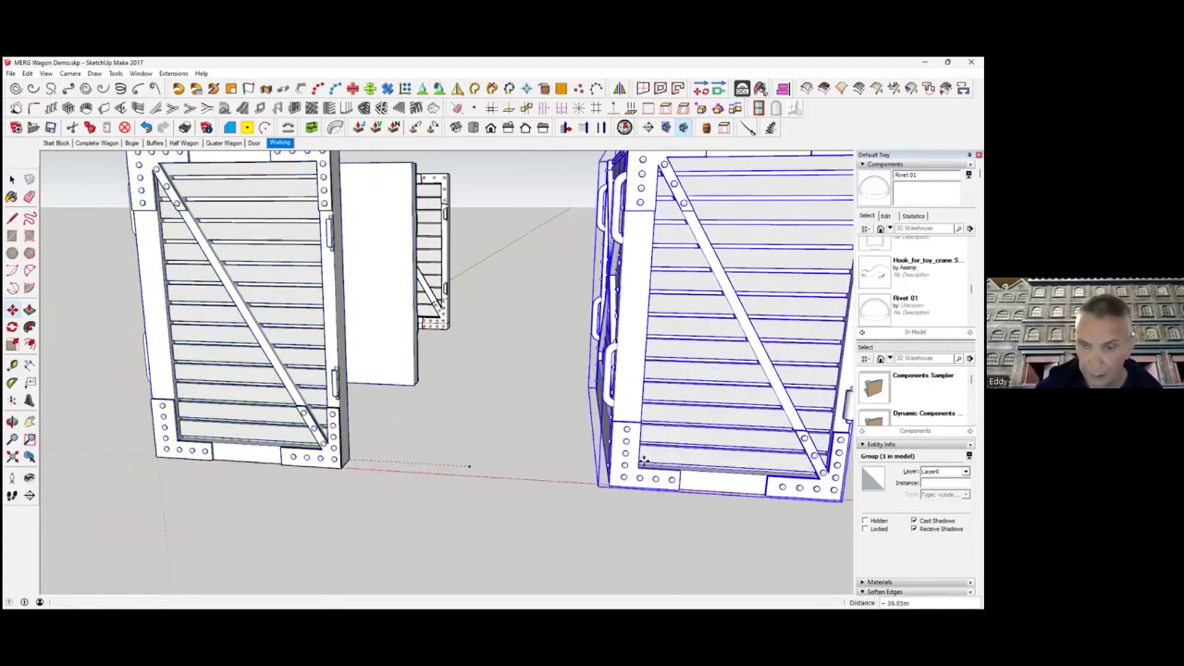
pyautogui.rightClick(675, 452)
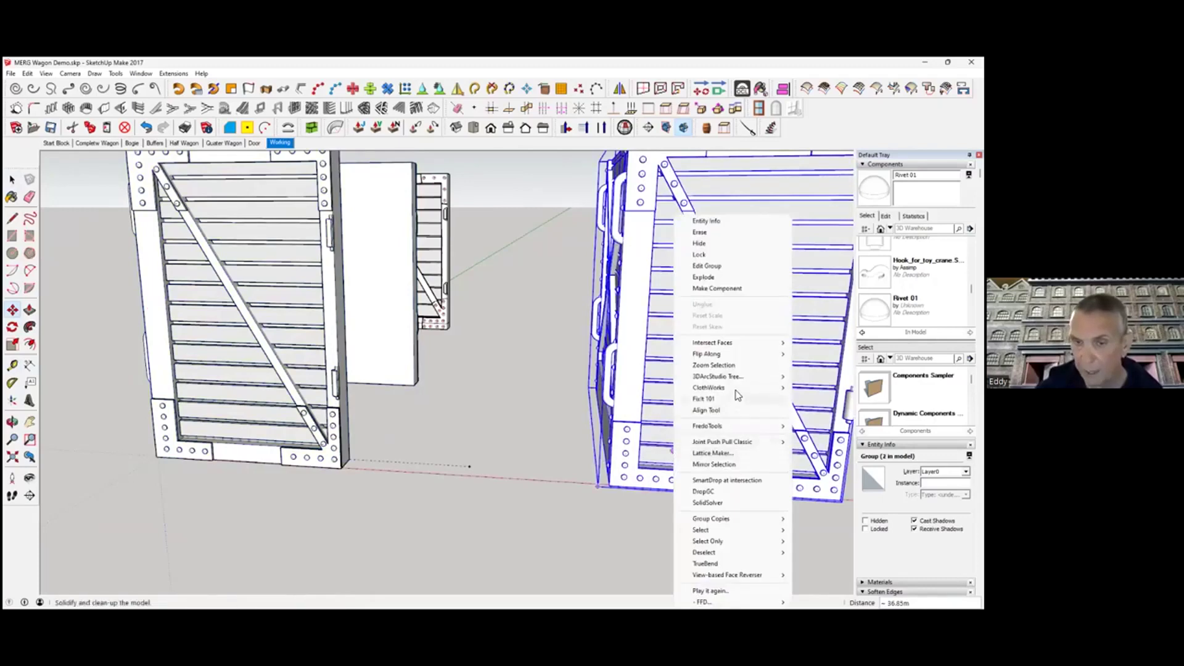
pyautogui.moveTo(730, 356)
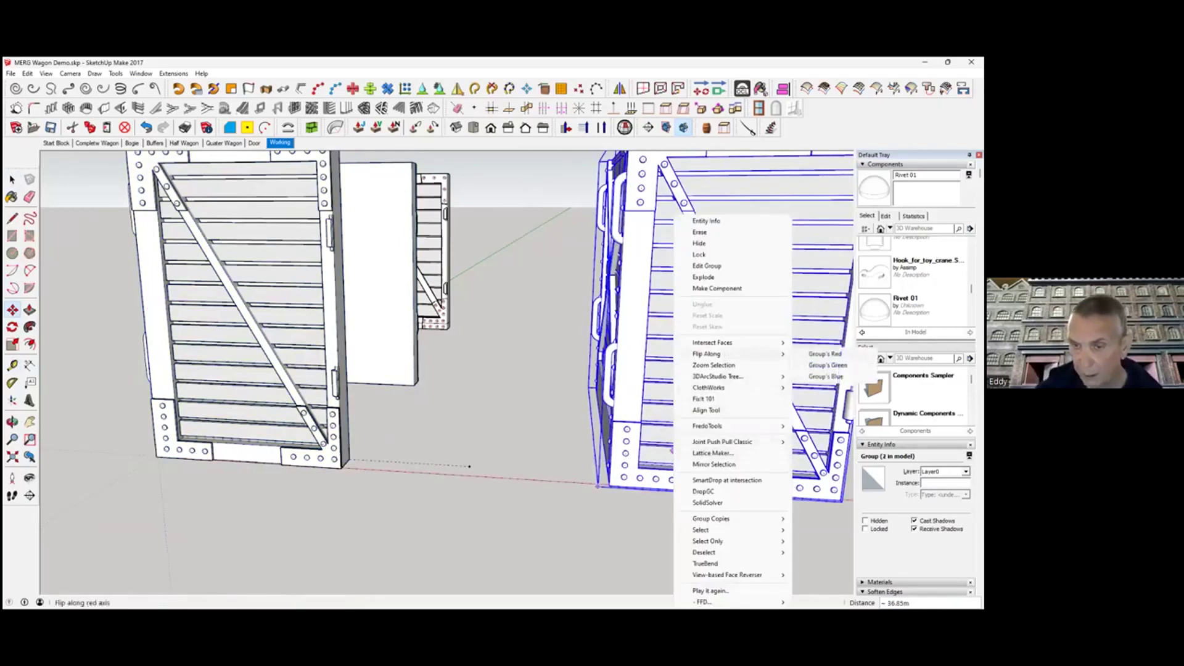
pyautogui.click(825, 354)
# - Move the flipped copy along the red axis so its lower inner corner meets the end of the guide
pyautogui.moveTo(598, 476); pyautogui.dragTo(682, 490, button='middle')
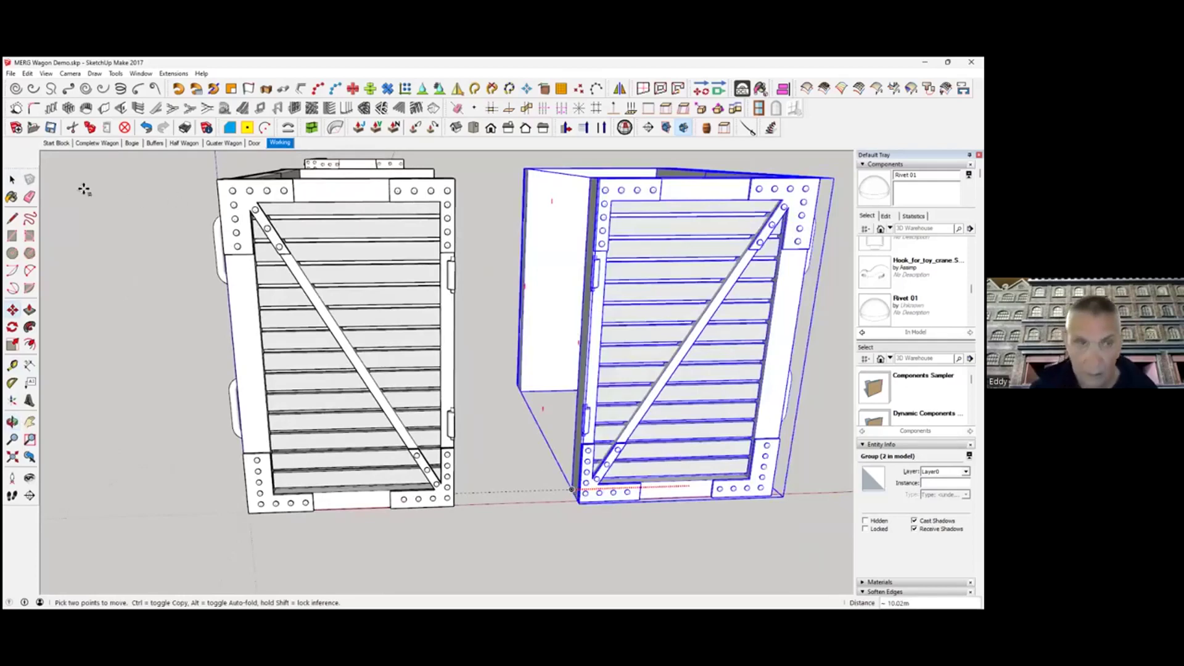
pyautogui.click(571, 490)
pyautogui.press('space')
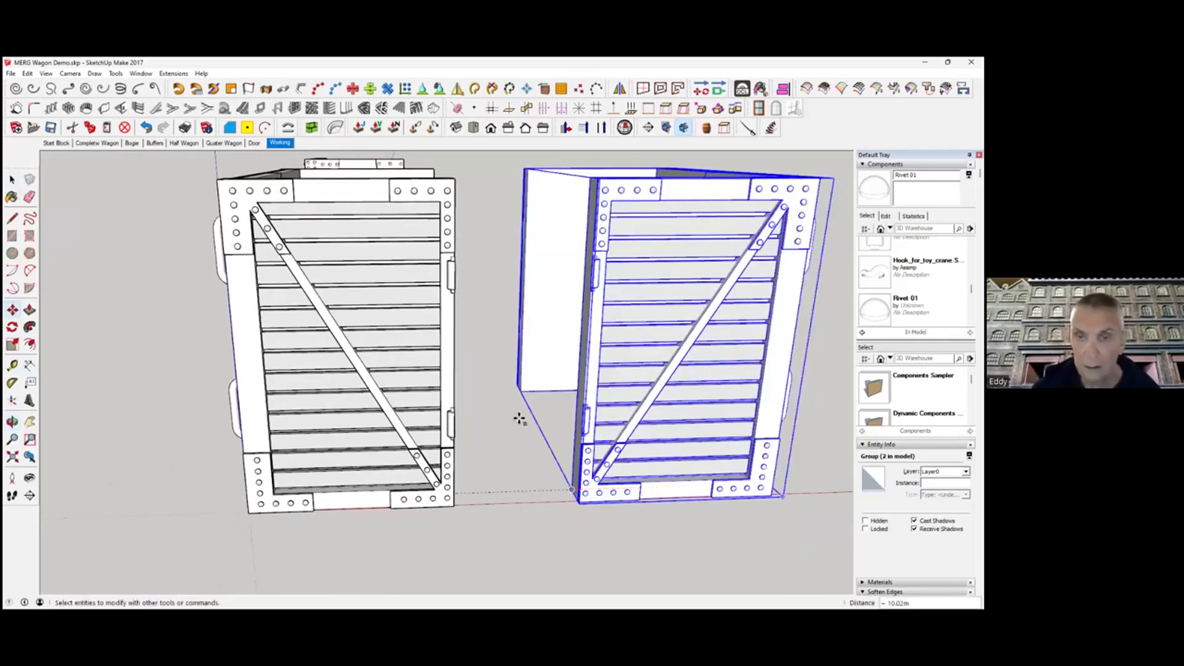
pyautogui.moveTo(542, 402); pyautogui.dragTo(560, 489, button='middle')
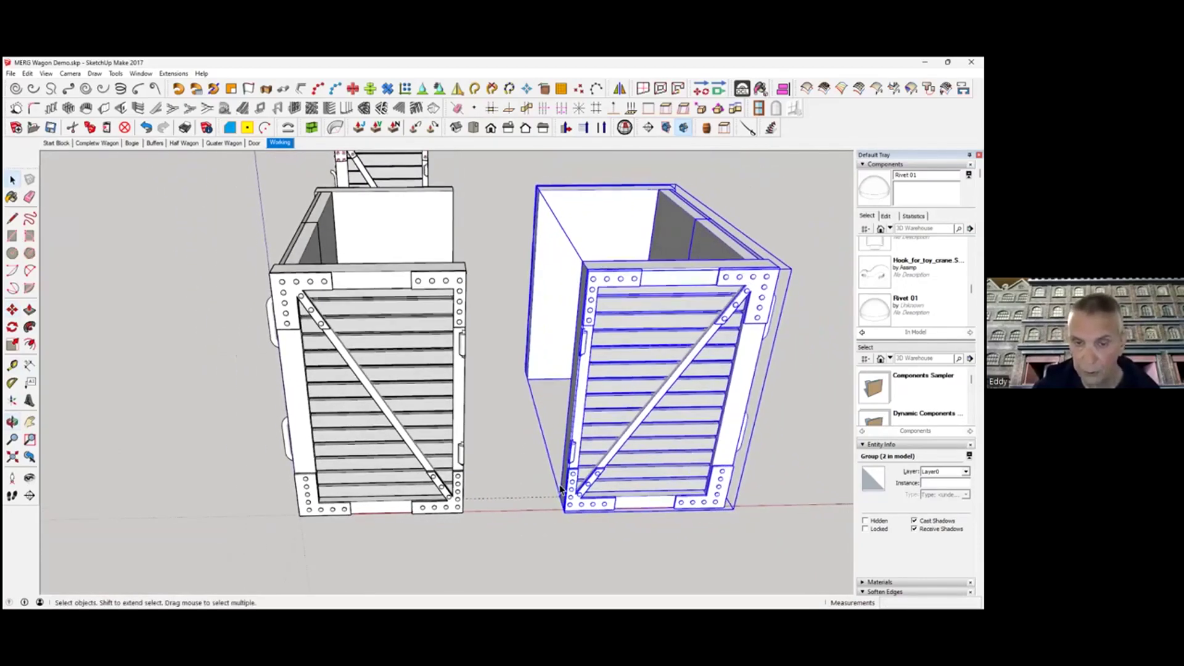
# - Move the flipped copy 10 m farther from the original along the red axis, and deselect it
pyautogui.press('m')
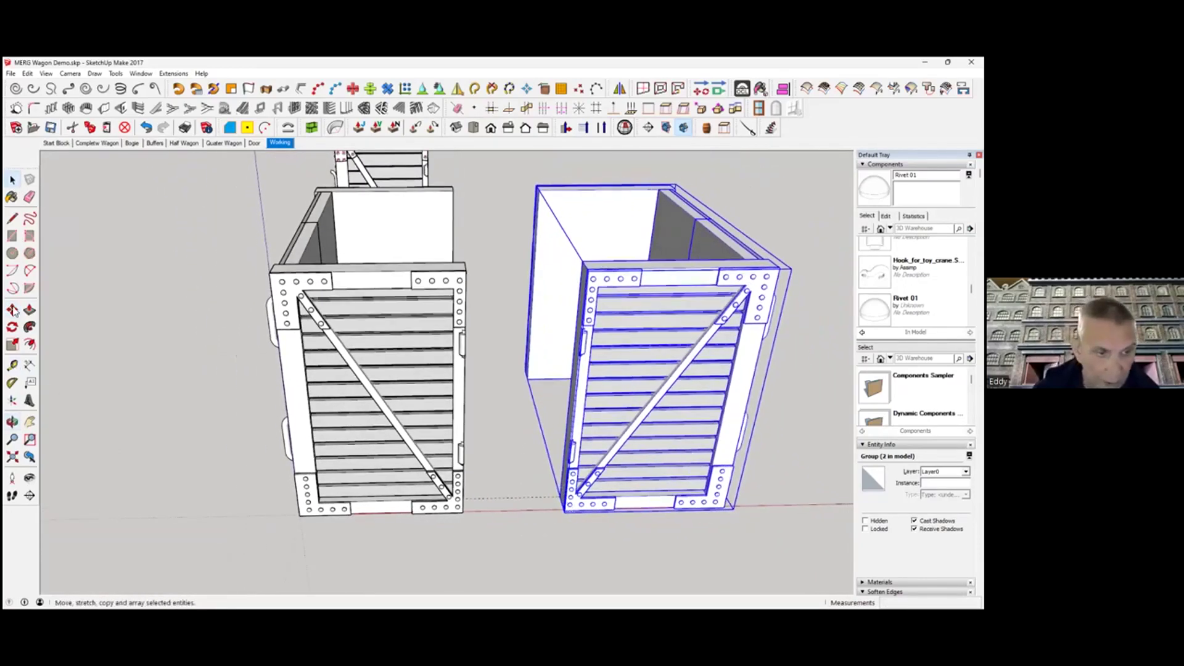
pyautogui.click(560, 511)
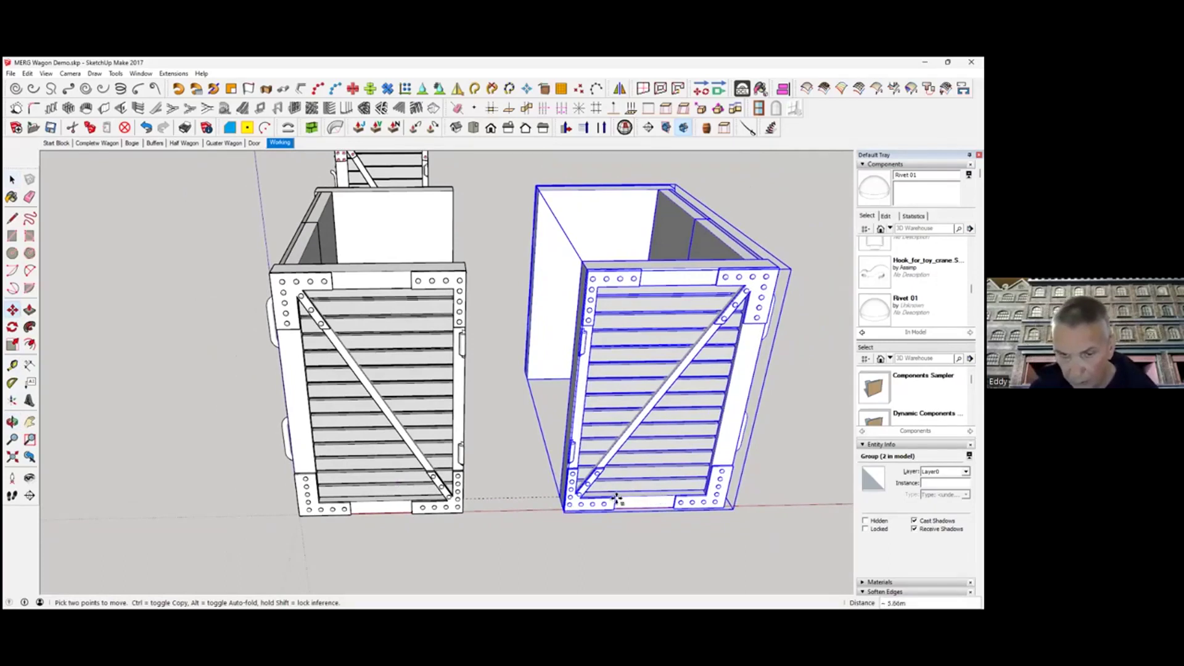
pyautogui.write('10')
pyautogui.press('Return')
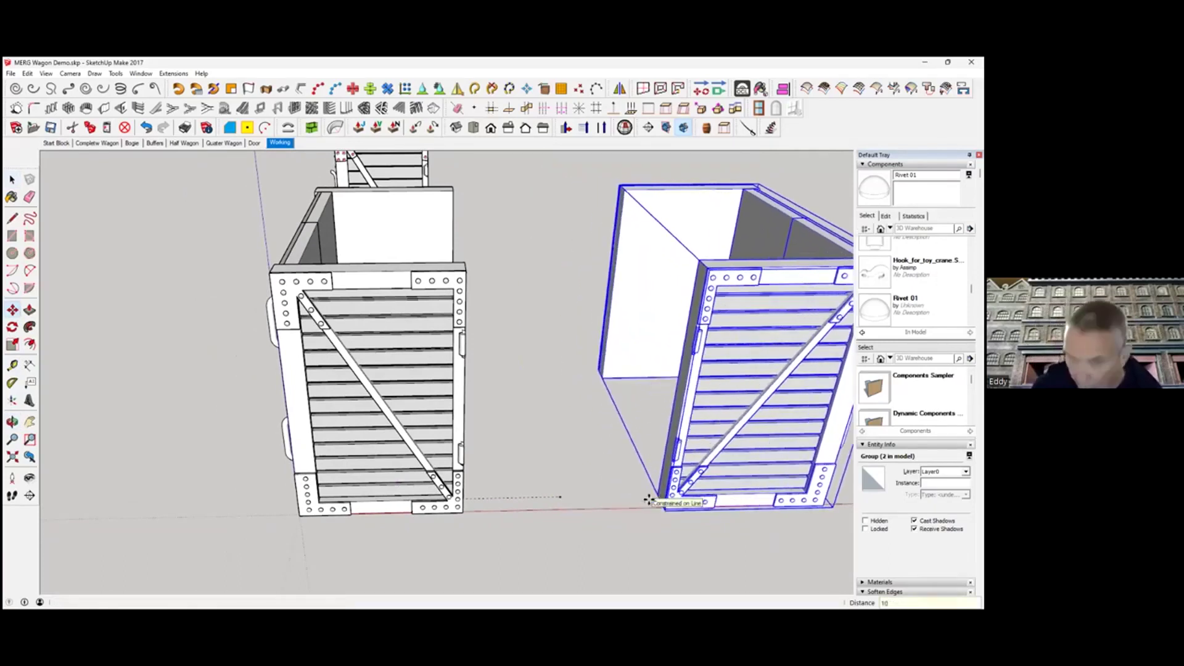
pyautogui.click(14, 179)
pyautogui.moveTo(490, 464); pyautogui.dragTo(682, 456, button='middle')
pyautogui.click(674, 515)
pyautogui.moveTo(597, 448); pyautogui.dragTo(569, 378, button='middle')
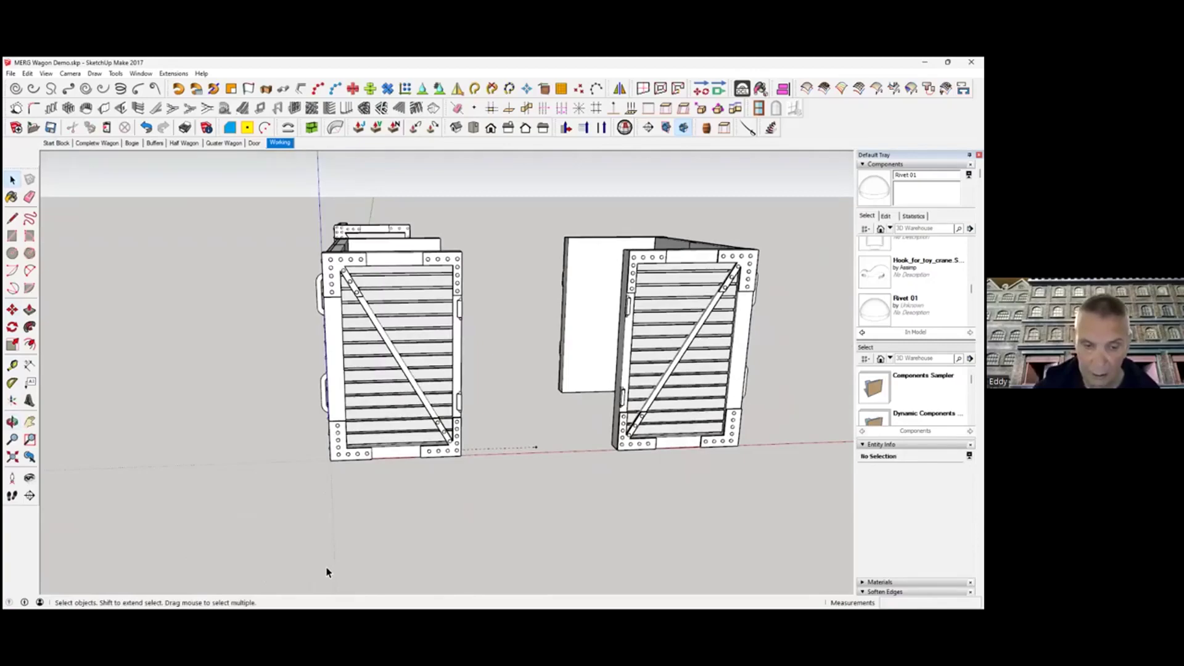